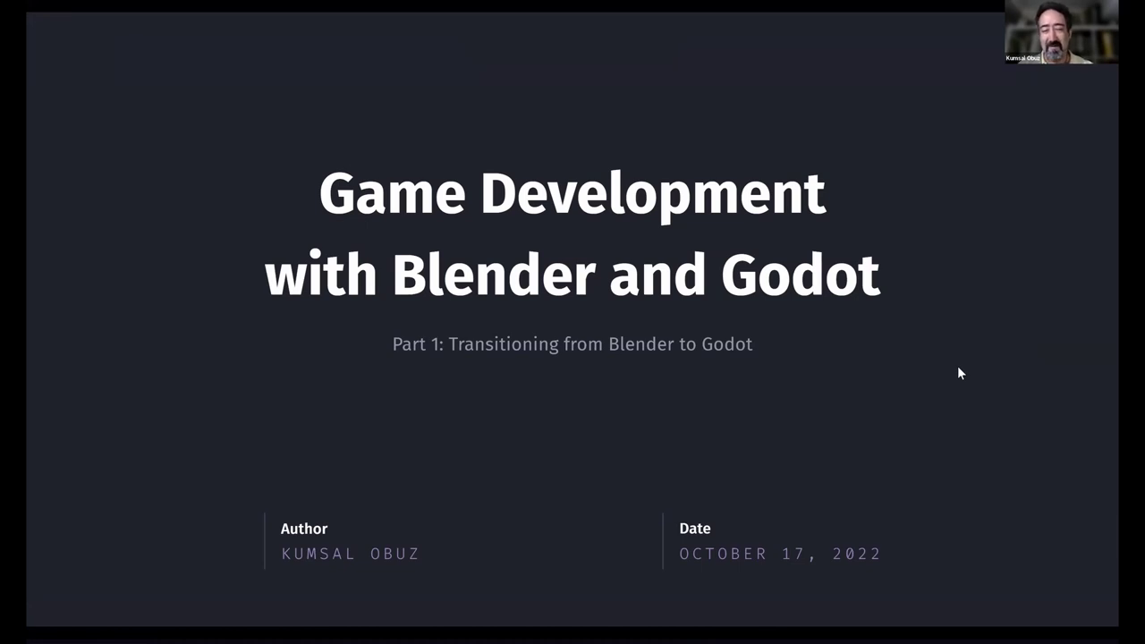
Step: Advance the Pitch deck from the title slide to the presenter's bio slide
key("Right")
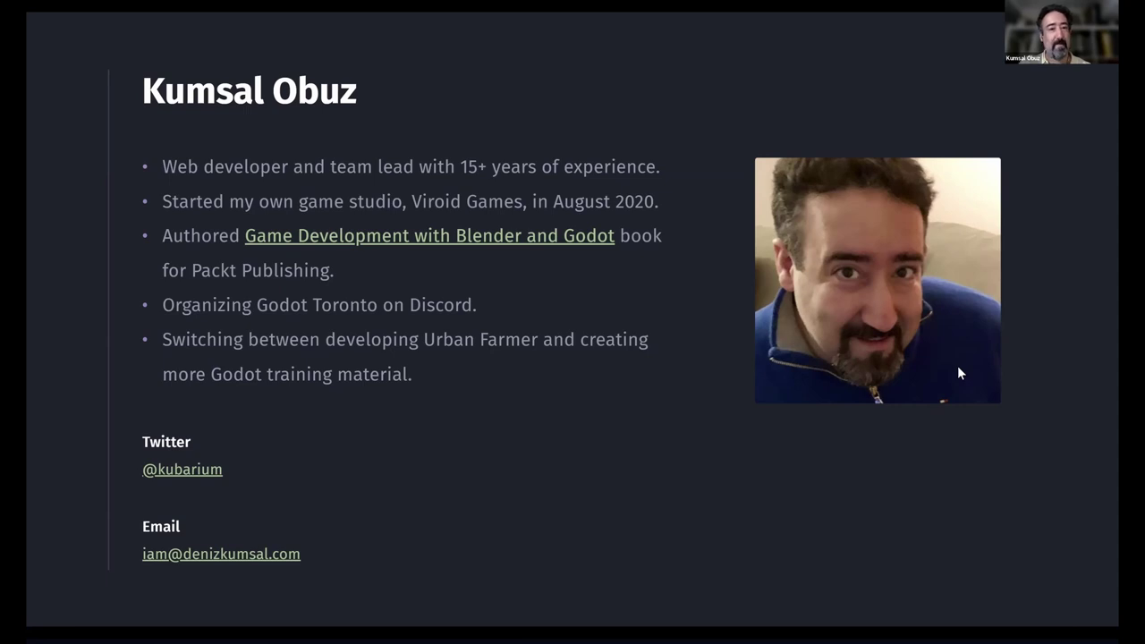
Step: Move forward to the Agenda slide listing chapters 6, 7, 9 and 10
key("Right")
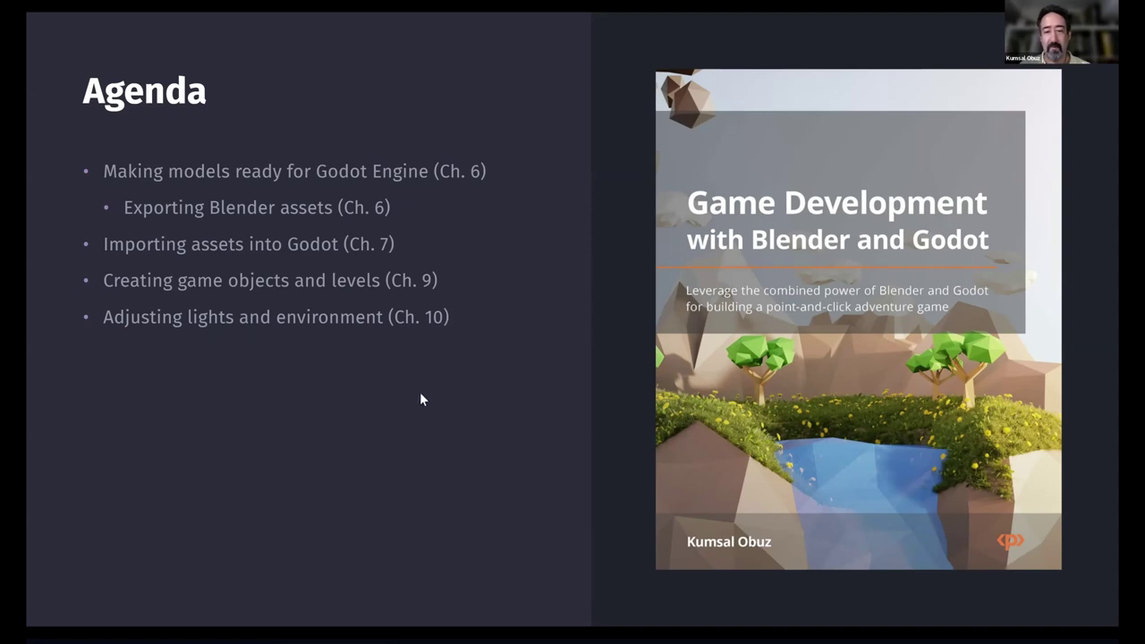
Step: Advance to the 'Making Models Ready for Godot Engine & Exporting Blender Assets' slide
key("Right")
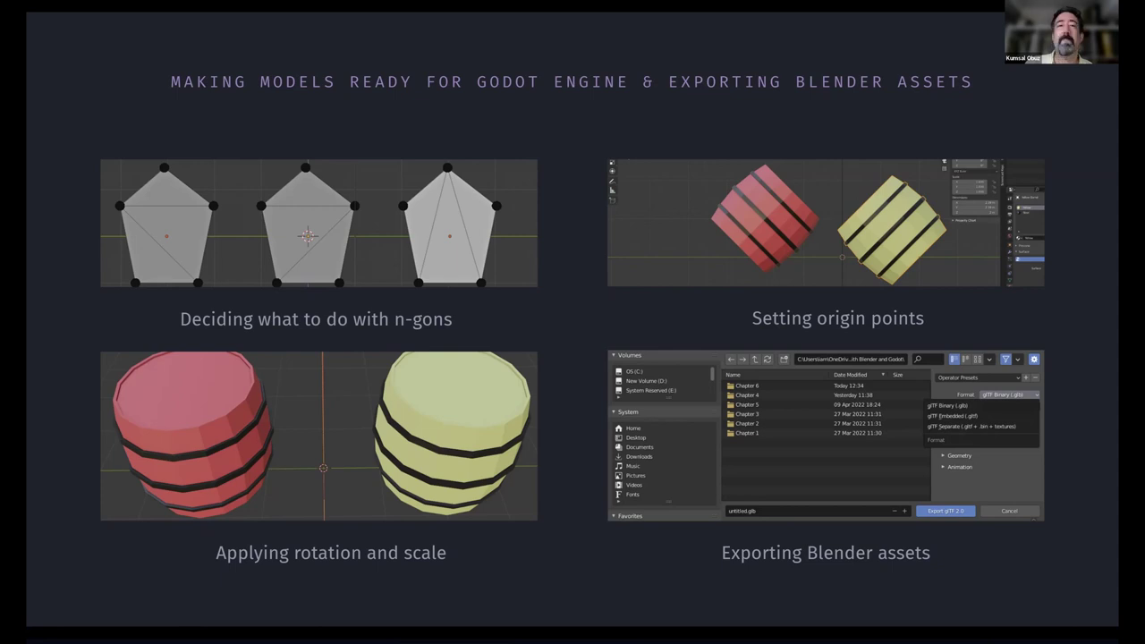
Step: Exit full screen, step back to the Agenda and forward to slide 4, then switch to Blender
mouse_move(1073, 590)
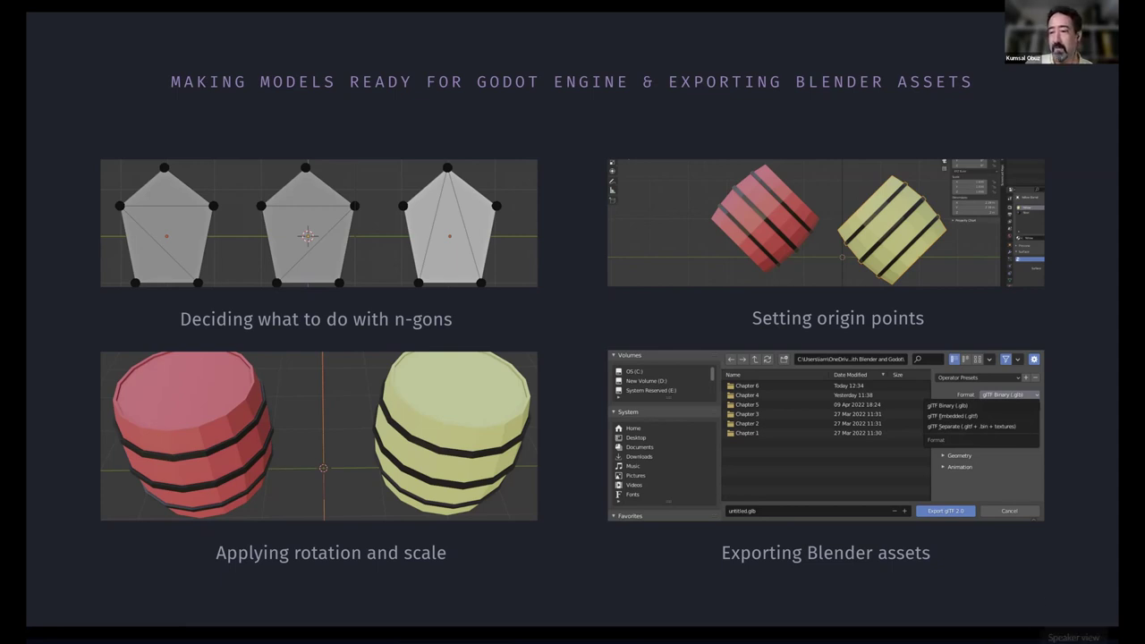
key("Escape")
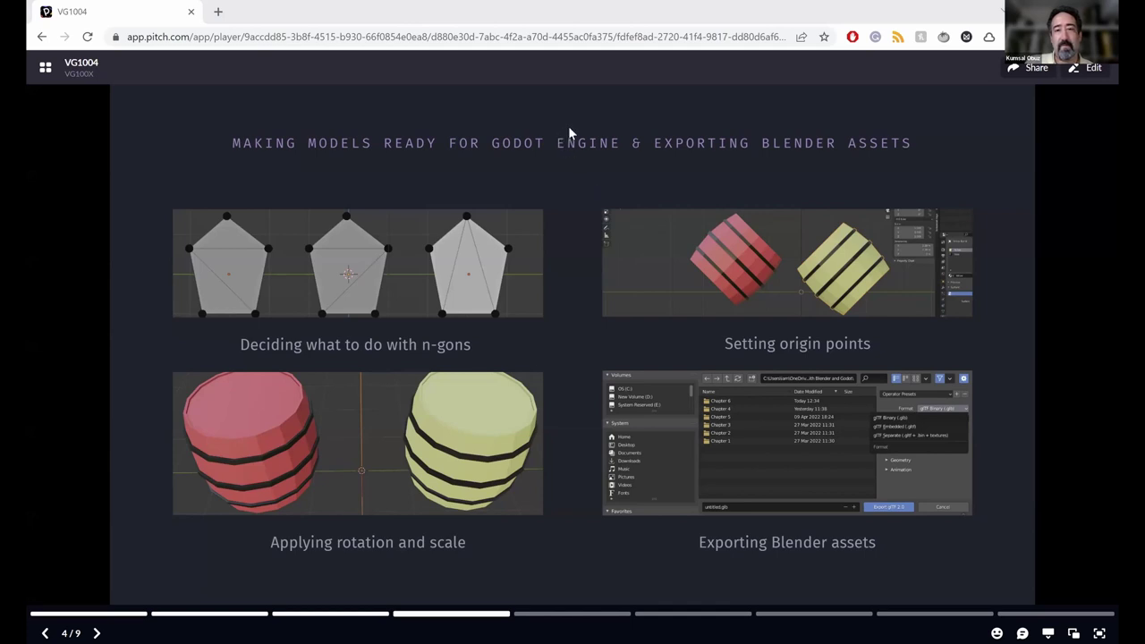
key("Left")
key("Right")
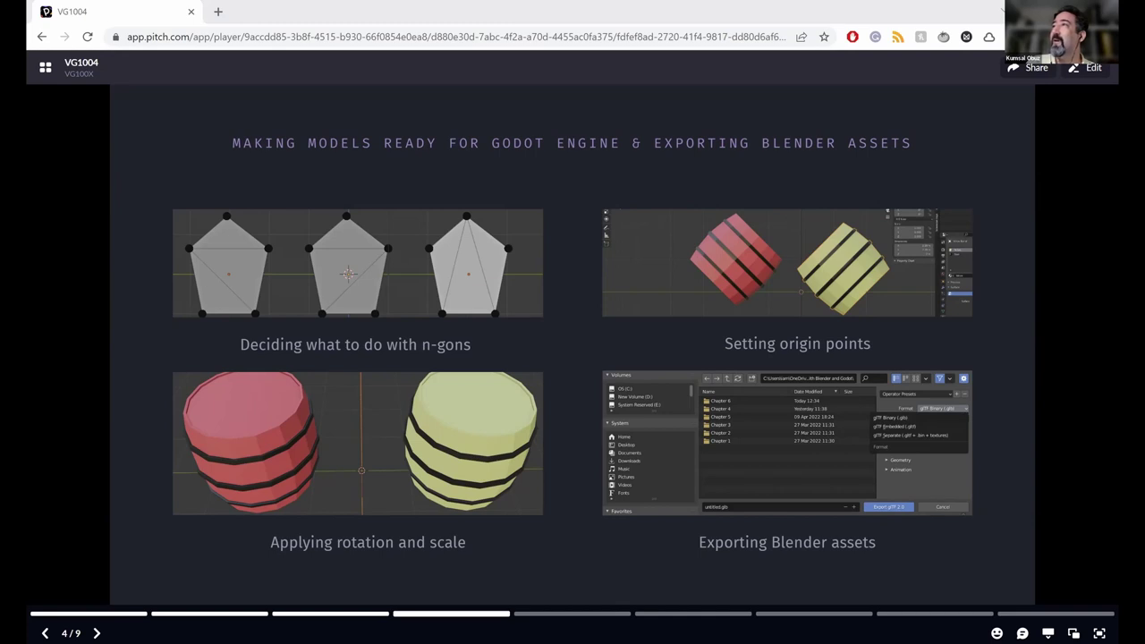
key("alt+Tab")
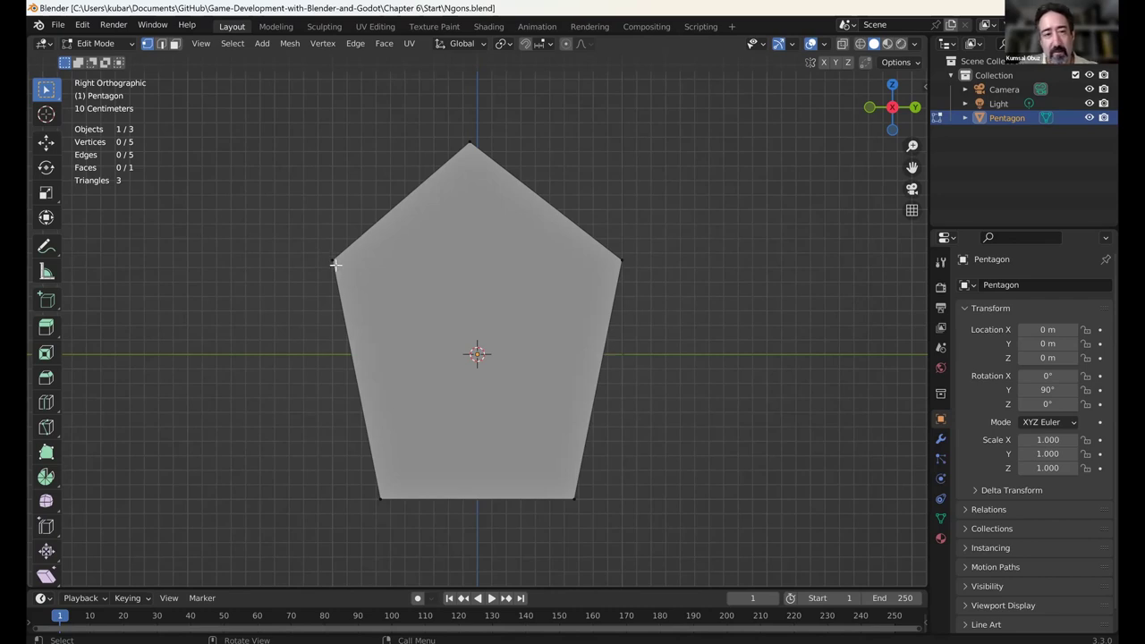
Step: Join the pentagon's upper-left and right vertices with a new edge using J
left_click(334, 263)
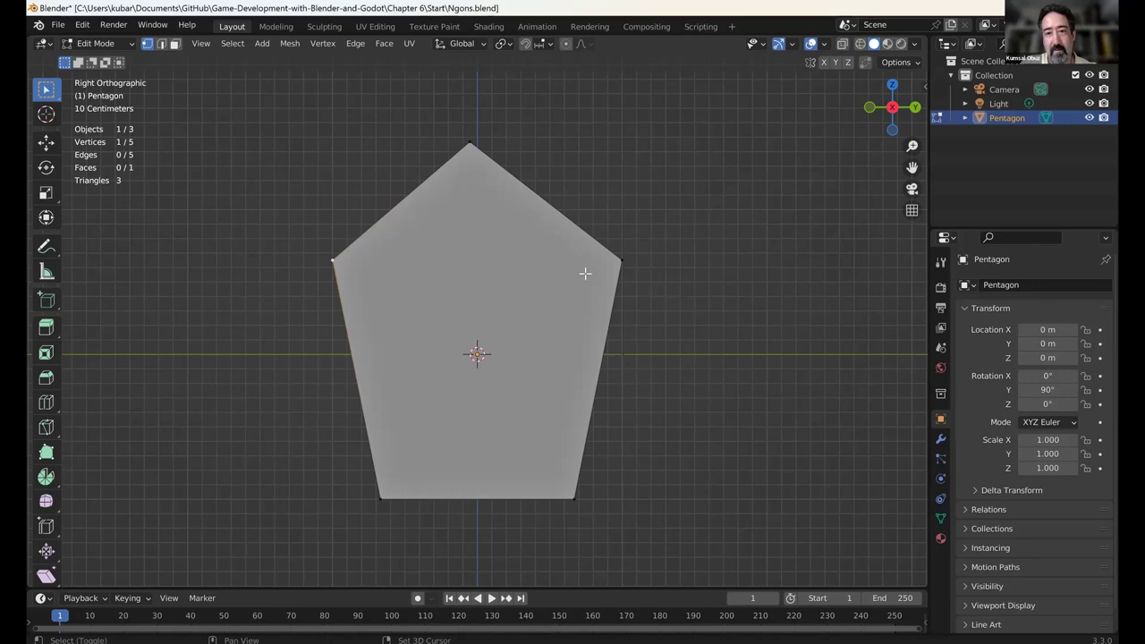
left_click(612, 261, "shift")
key("j")
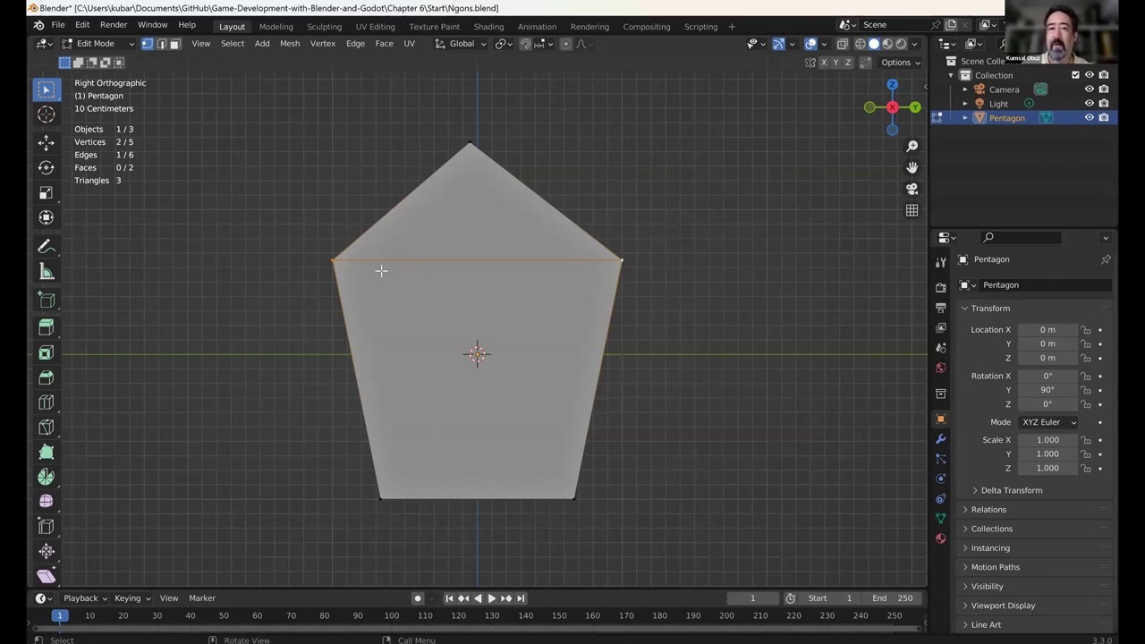
Step: Dissolve the horizontal edge and select the pentagon's top and bottom-left vertices
key("ctrl+x")
left_click(469, 145)
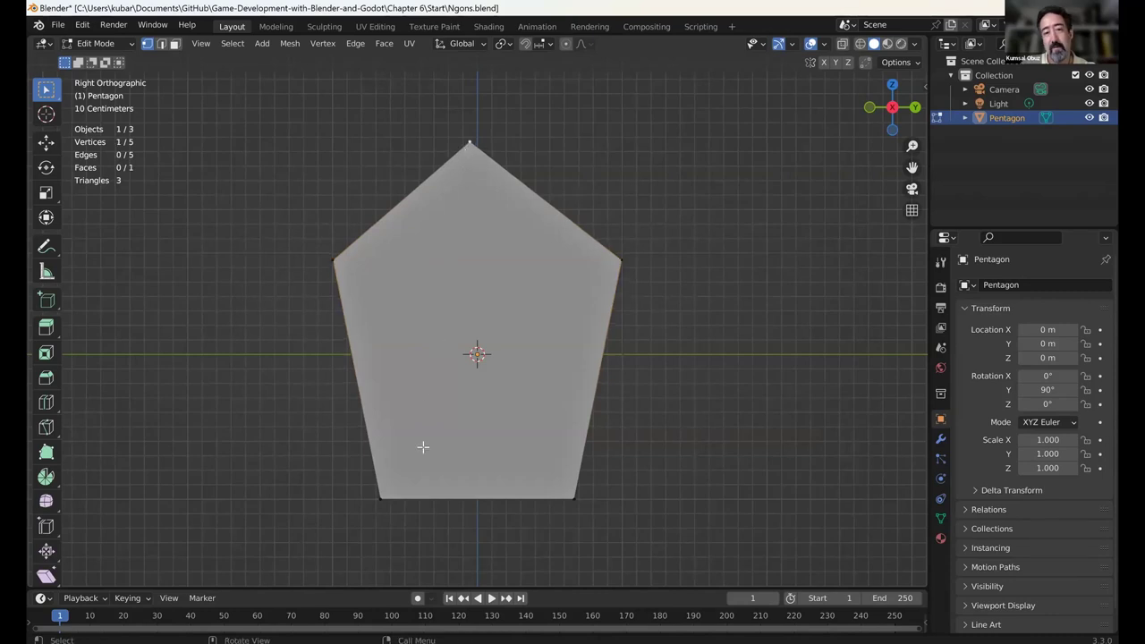
left_click(332, 484, "shift")
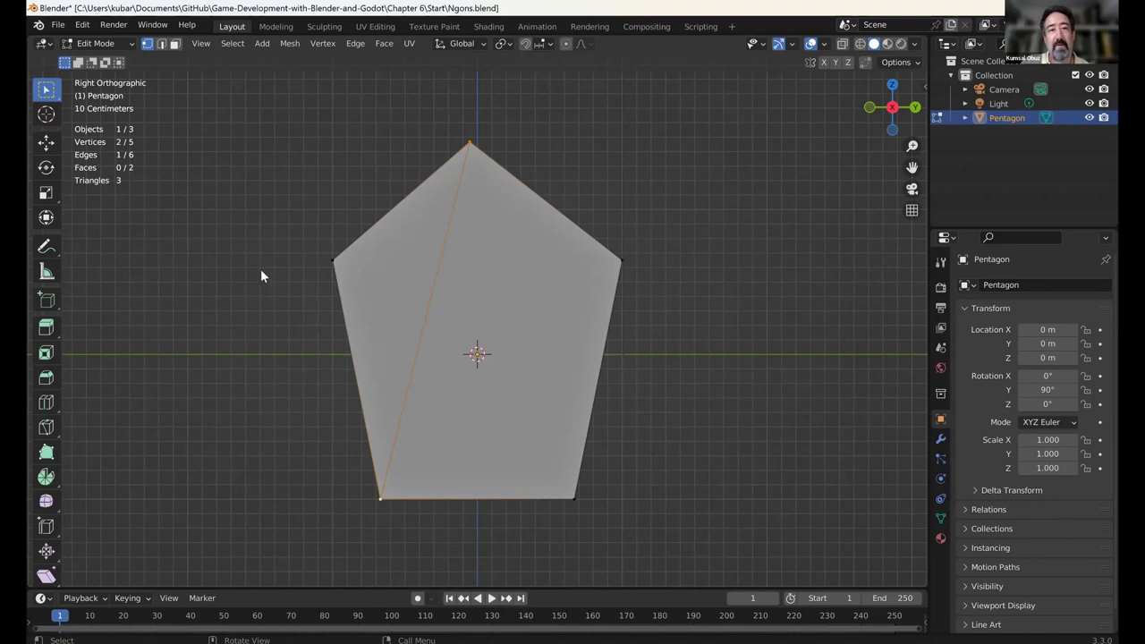
Step: Switch from Blender to the Pitch slide about n-gons
key("alt+Tab")
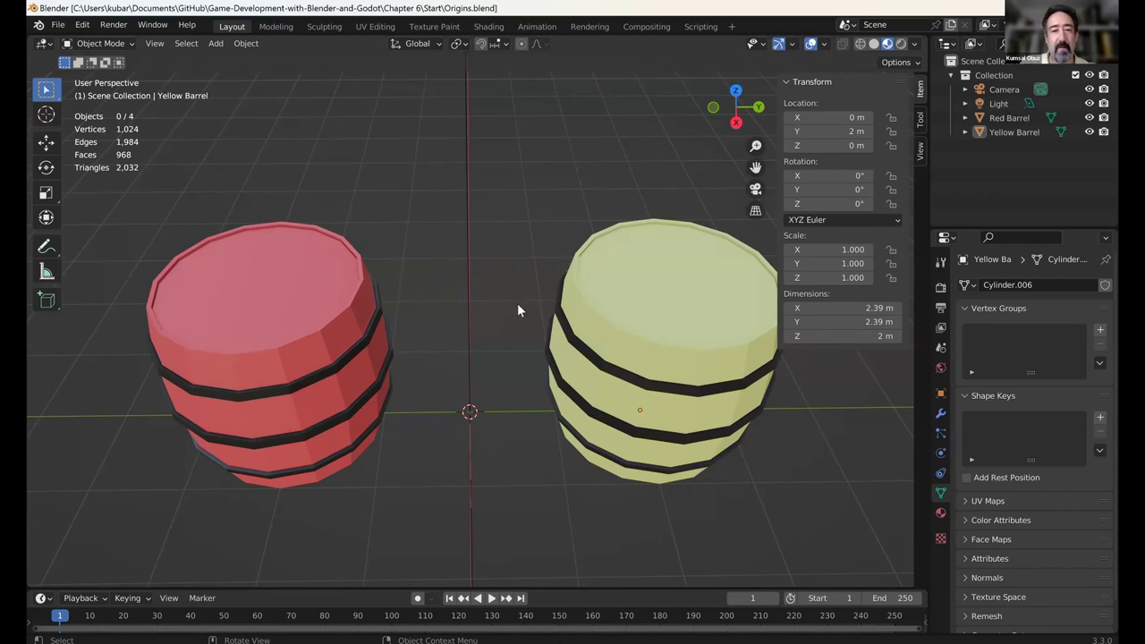
left_click(343, 300)
left_click(589, 297, "shift")
middle_click_drag(522, 355, 490, 318)
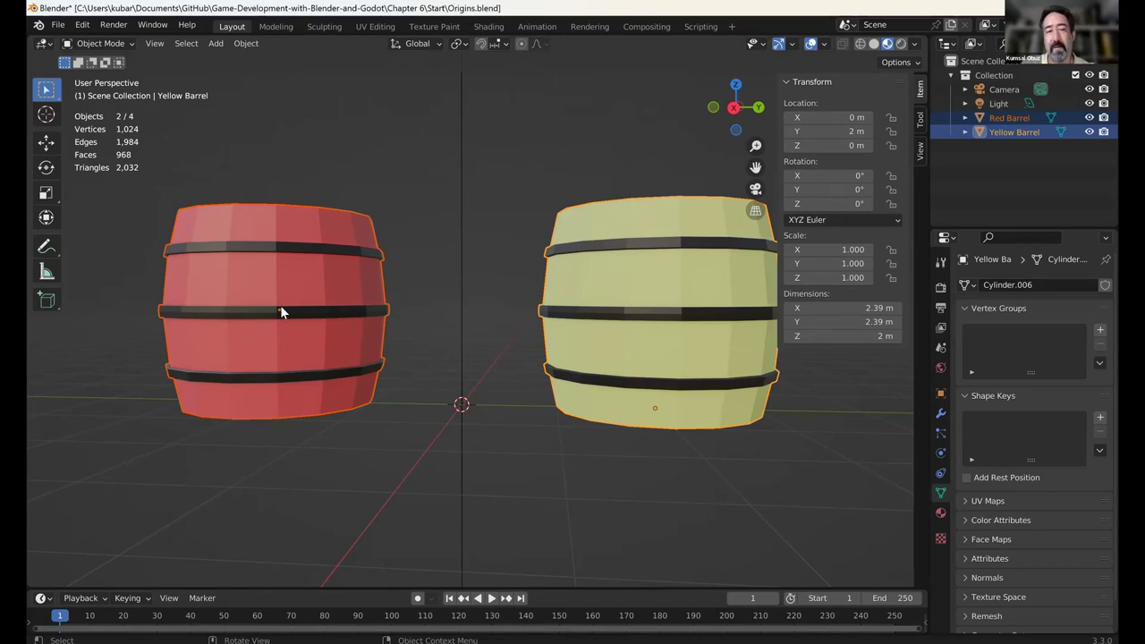
middle_click_drag(286, 326, 269, 281)
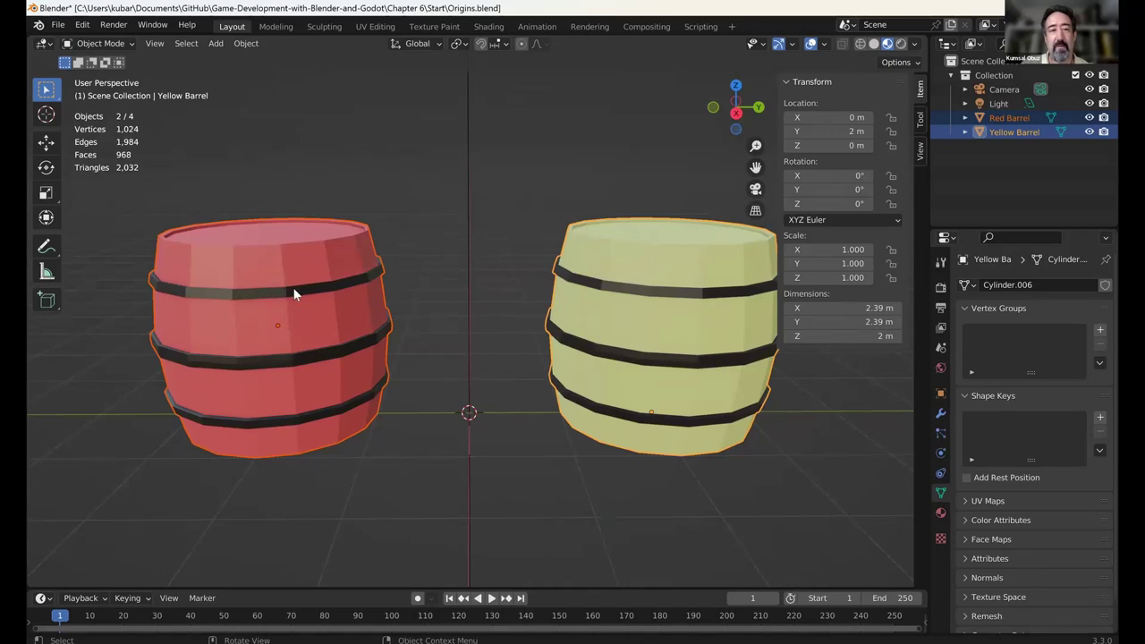
left_click(318, 248)
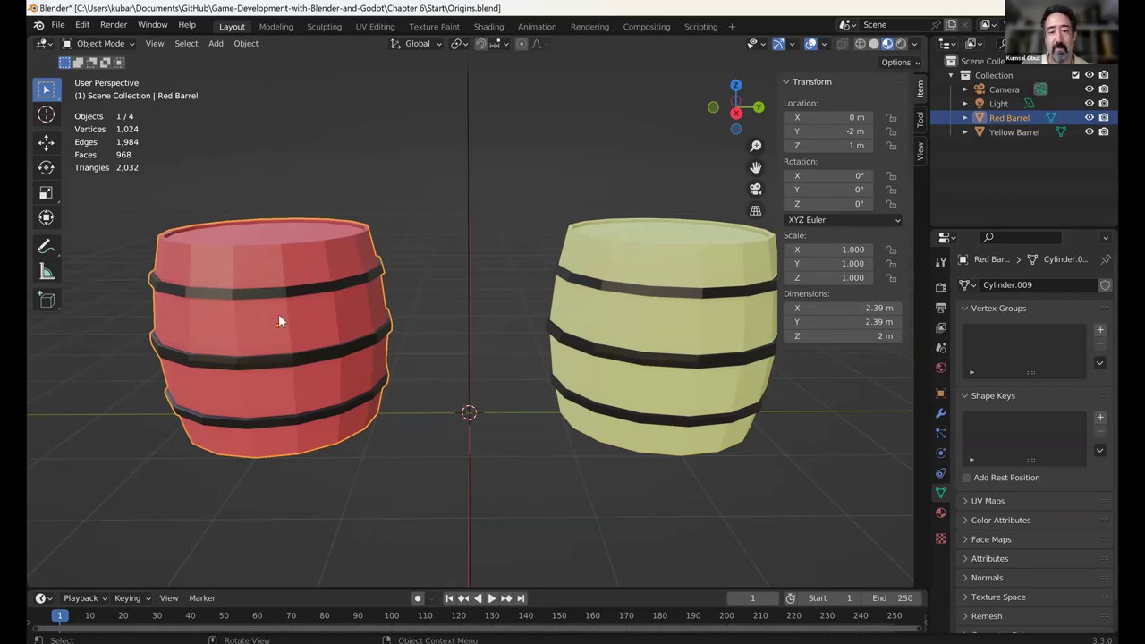
Step: Rotate the red barrel to a new tilt, then select the yellow barrel
key("r")
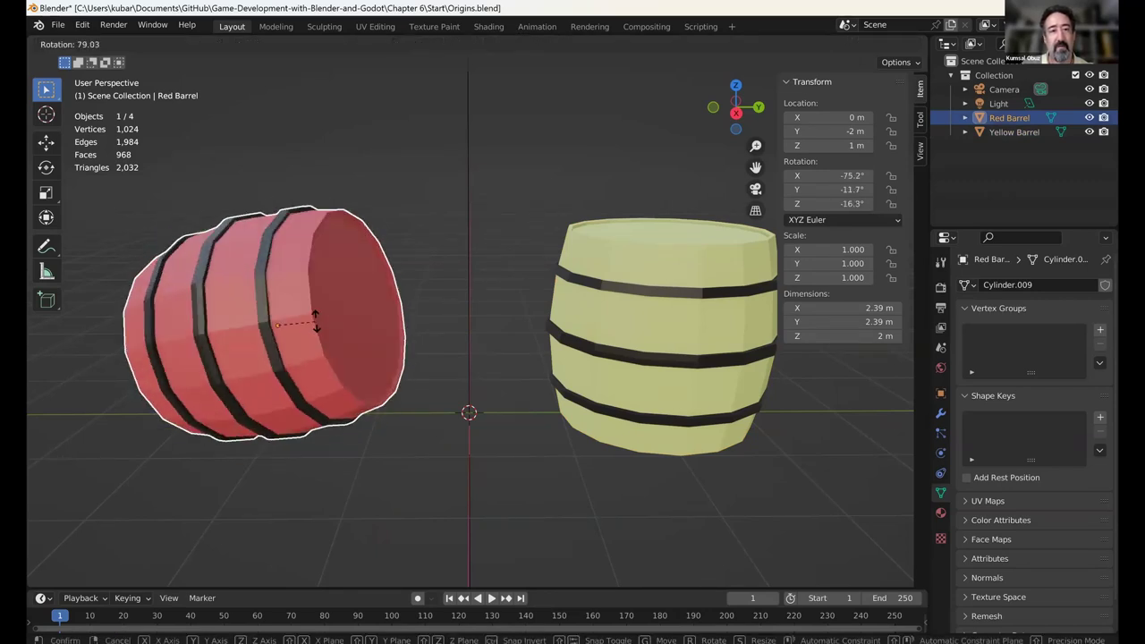
left_click(299, 285)
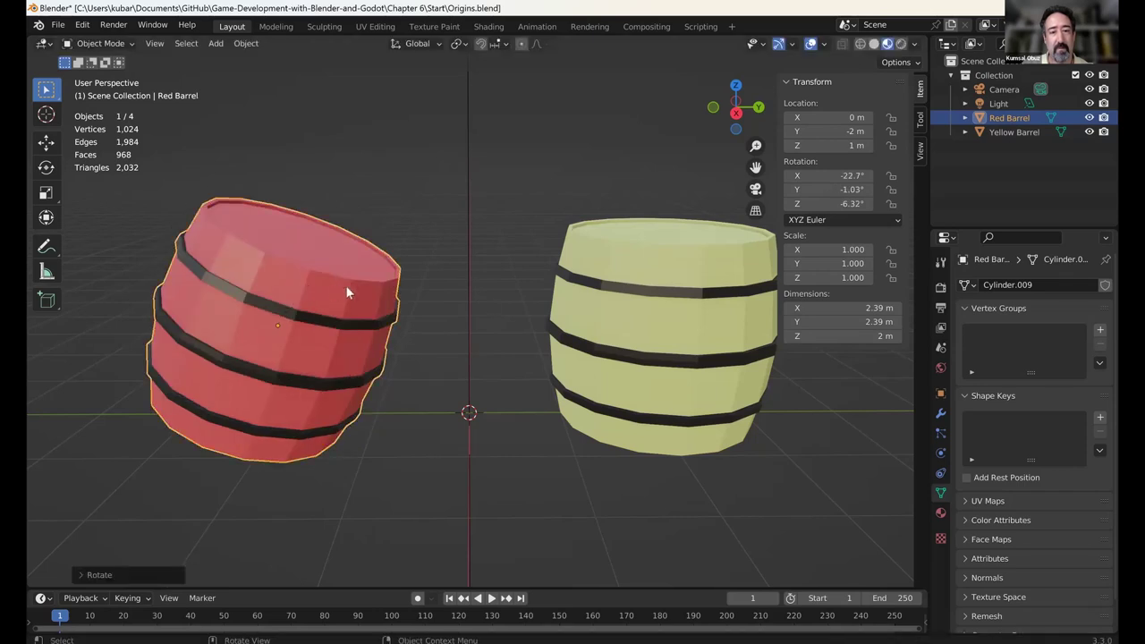
left_click(614, 328)
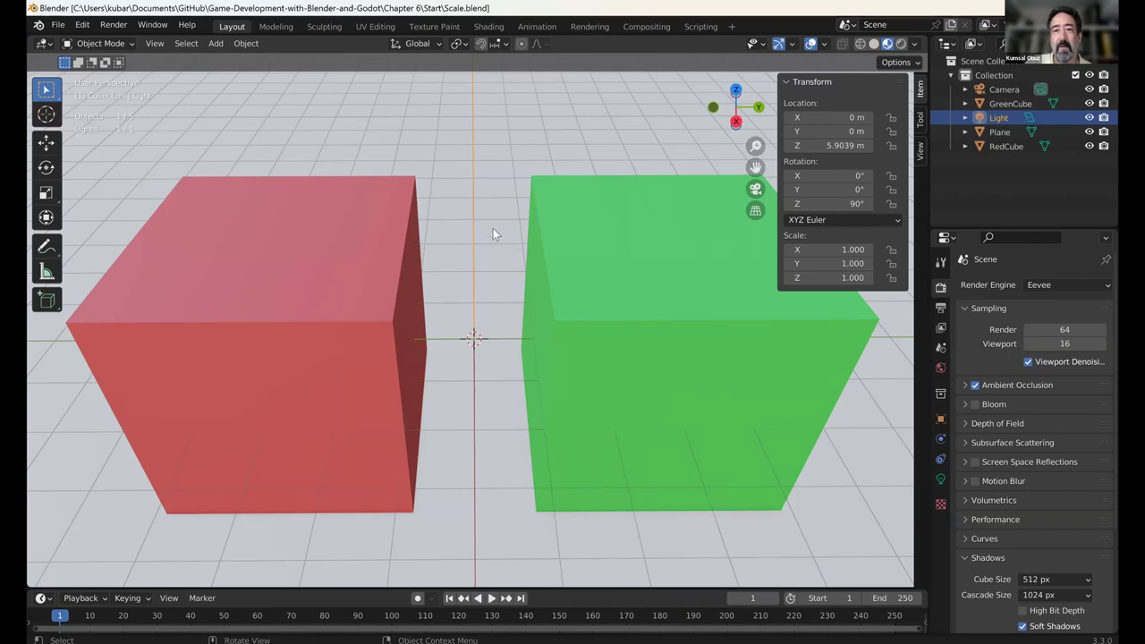
Step: Select the green cube, then the red cube to view its 90° Z rotation and 2.000 scale
left_click(561, 229)
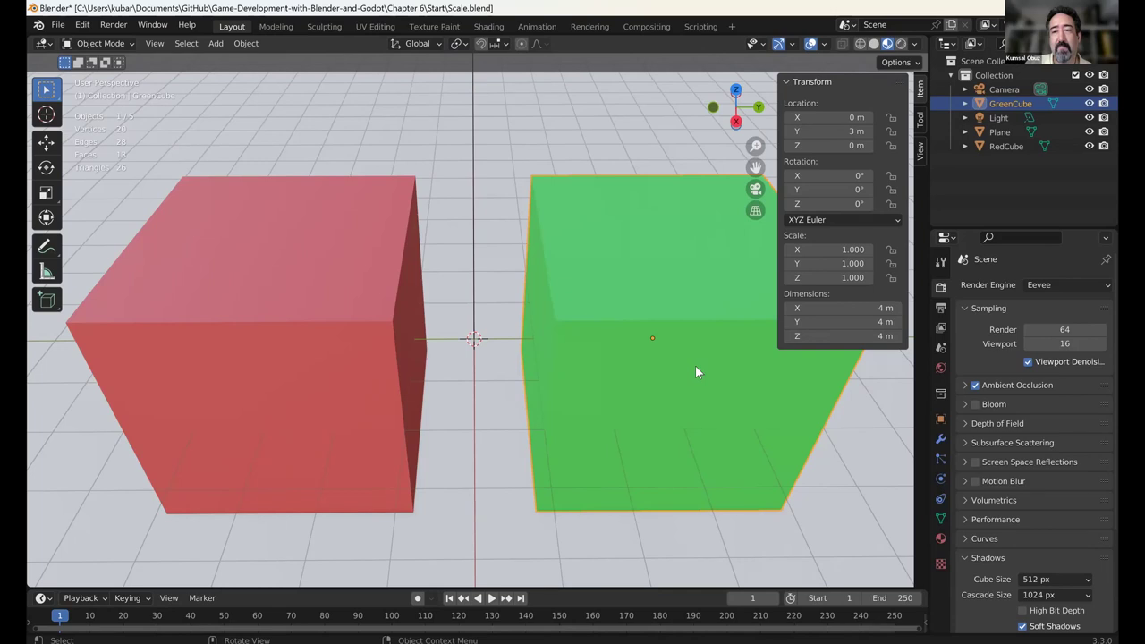
left_click(340, 293)
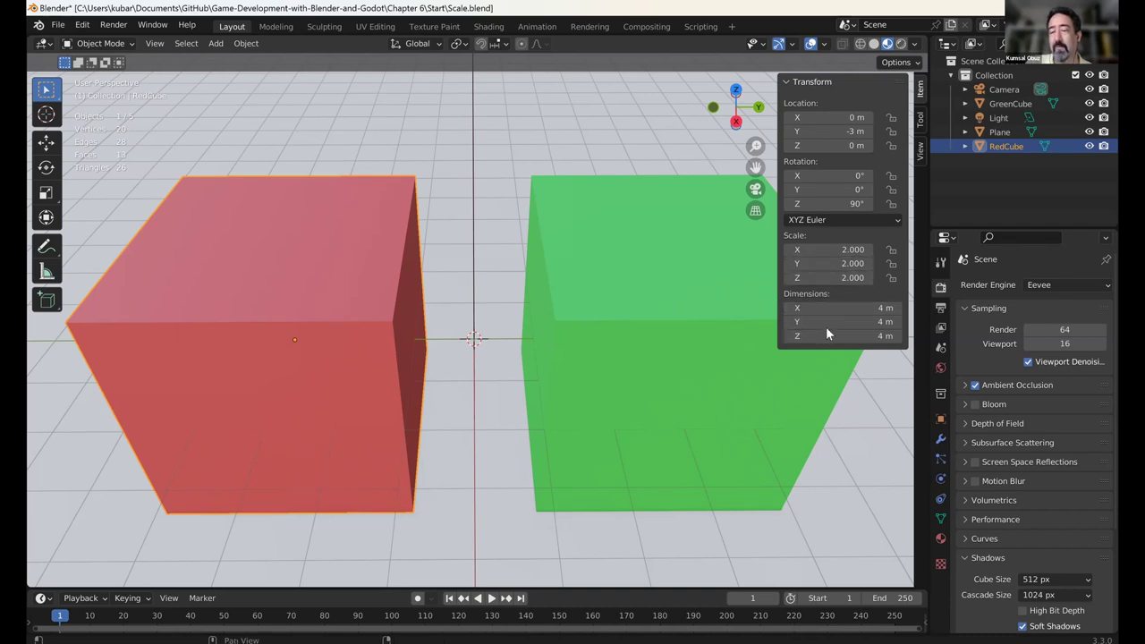
Step: Reselect the green cube, then the red cube, and orbit the view to compare both cubes
left_click(658, 286)
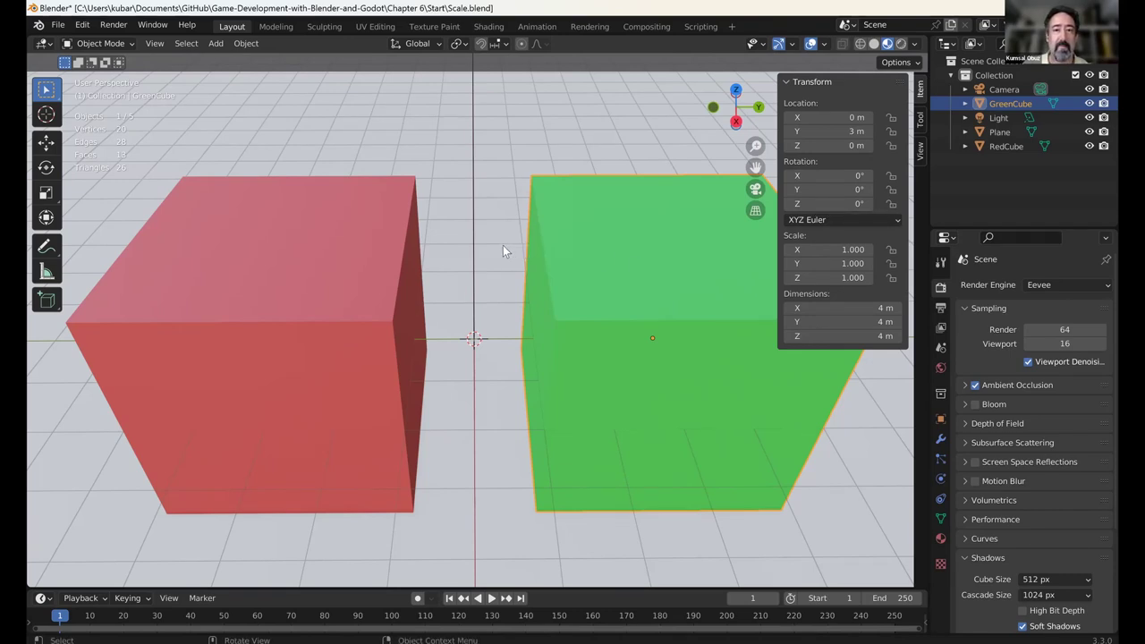
left_click(387, 260)
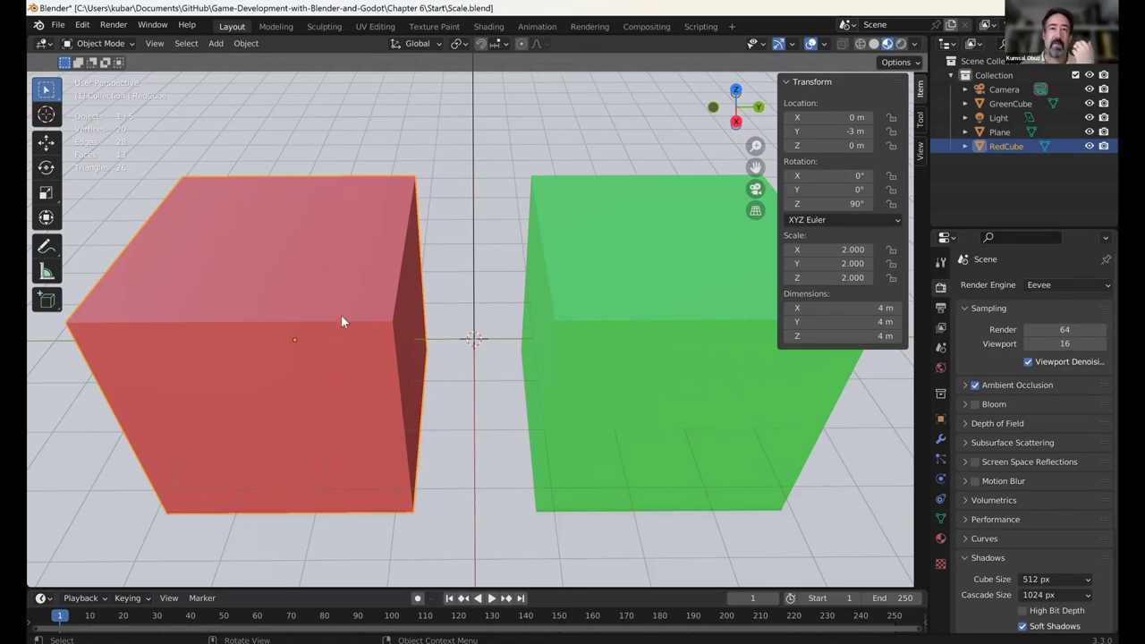
middle_click_drag(334, 340, 402, 334)
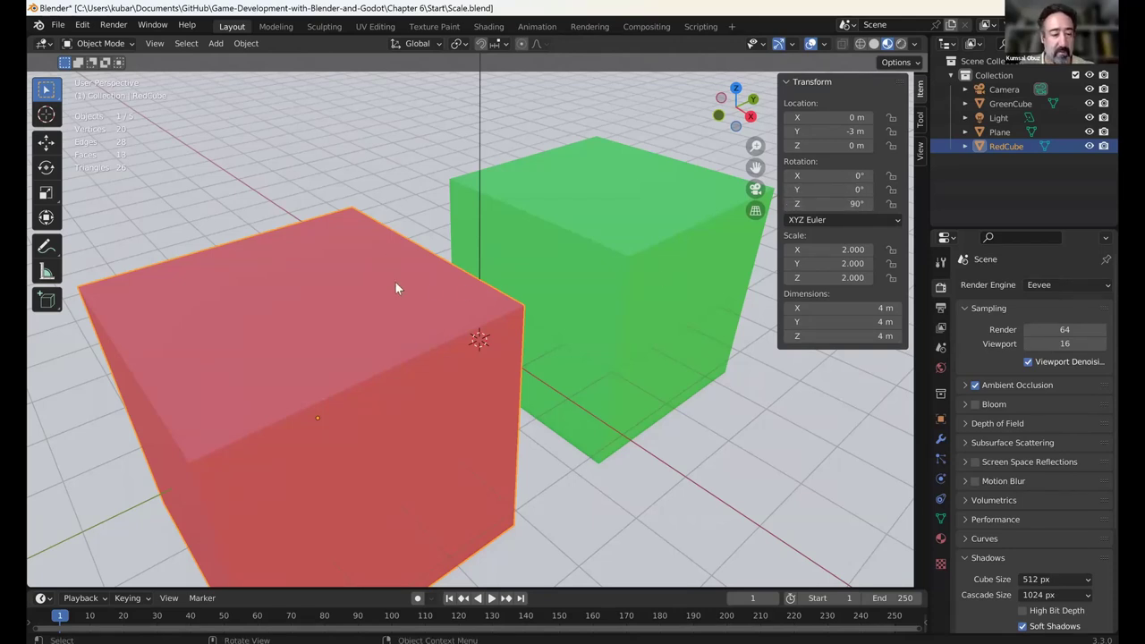
Step: Apply the red cube's rotation and scale, then select the green cube to compare values
key("ctrl+a")
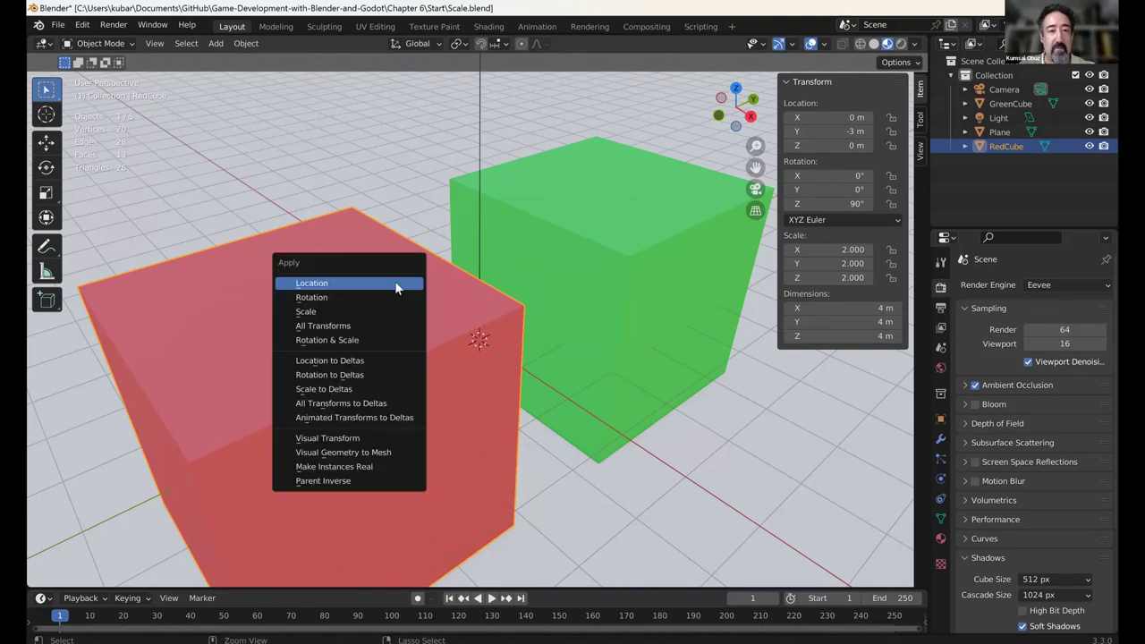
left_click(393, 340)
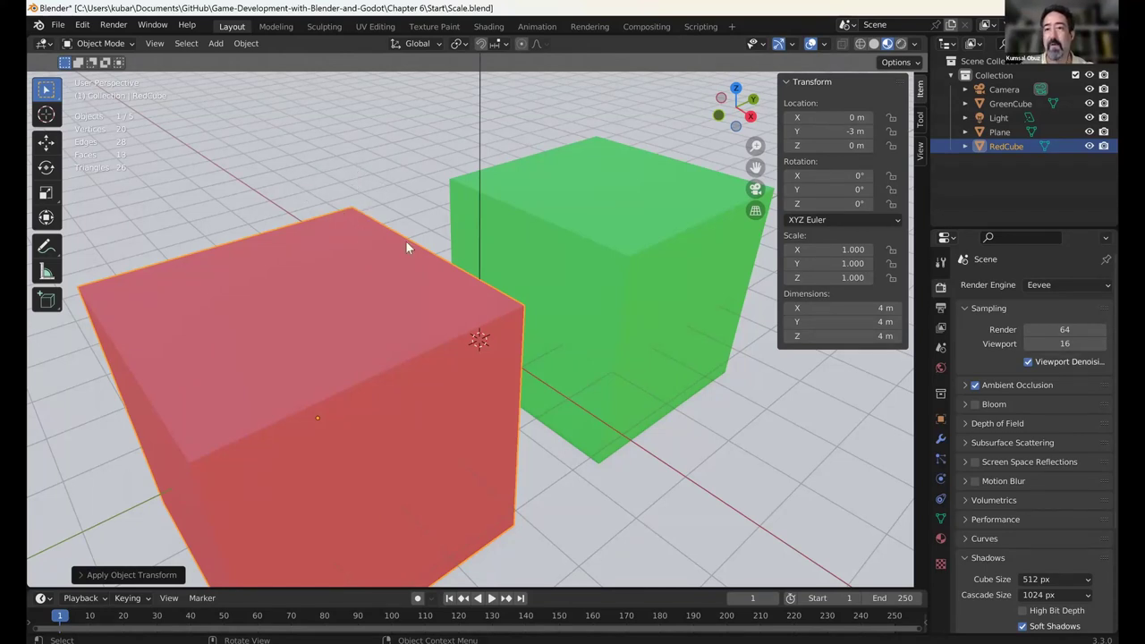
left_click(482, 283)
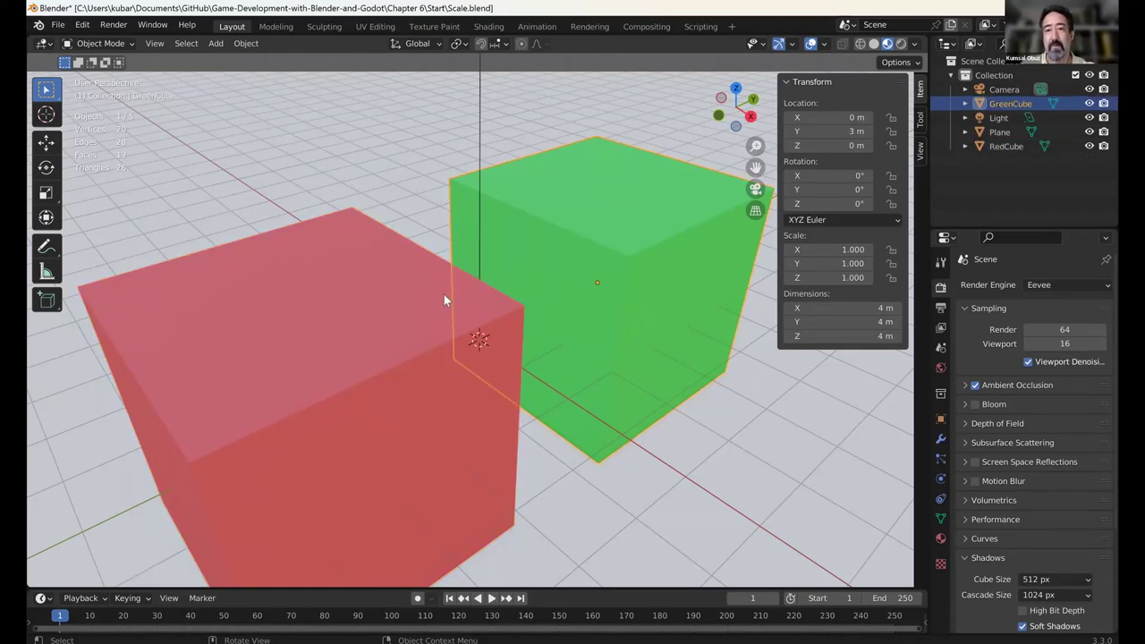
left_click(567, 232)
left_click(571, 229)
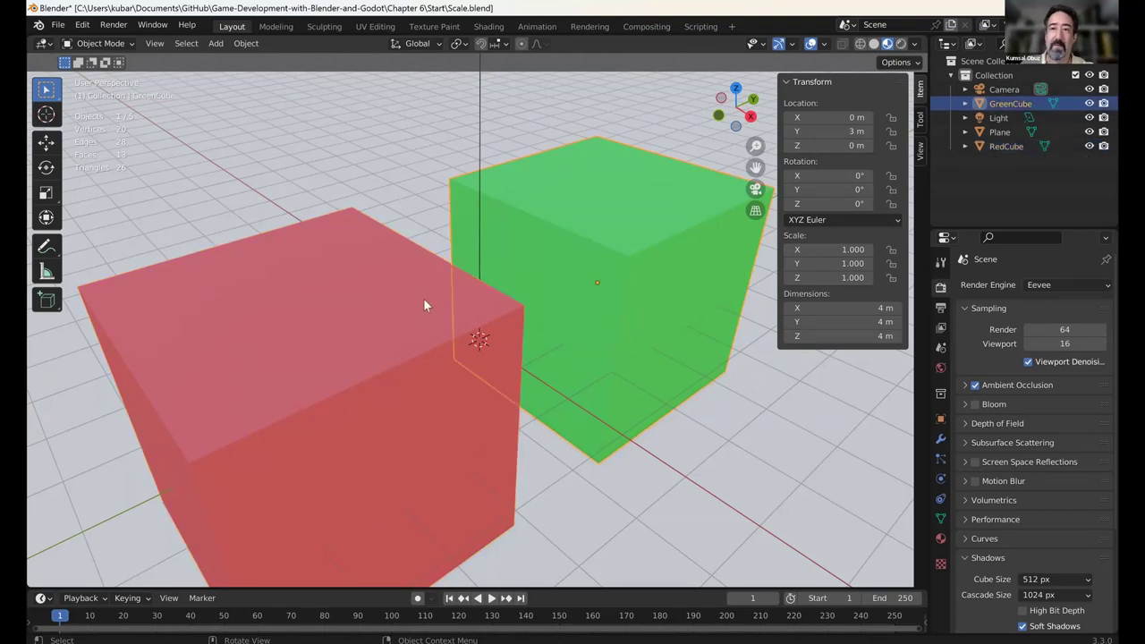
Step: Reselect the red cube, orbit slightly around the cubes, and quit Scale.blend with Ctrl+Q
left_click(424, 298)
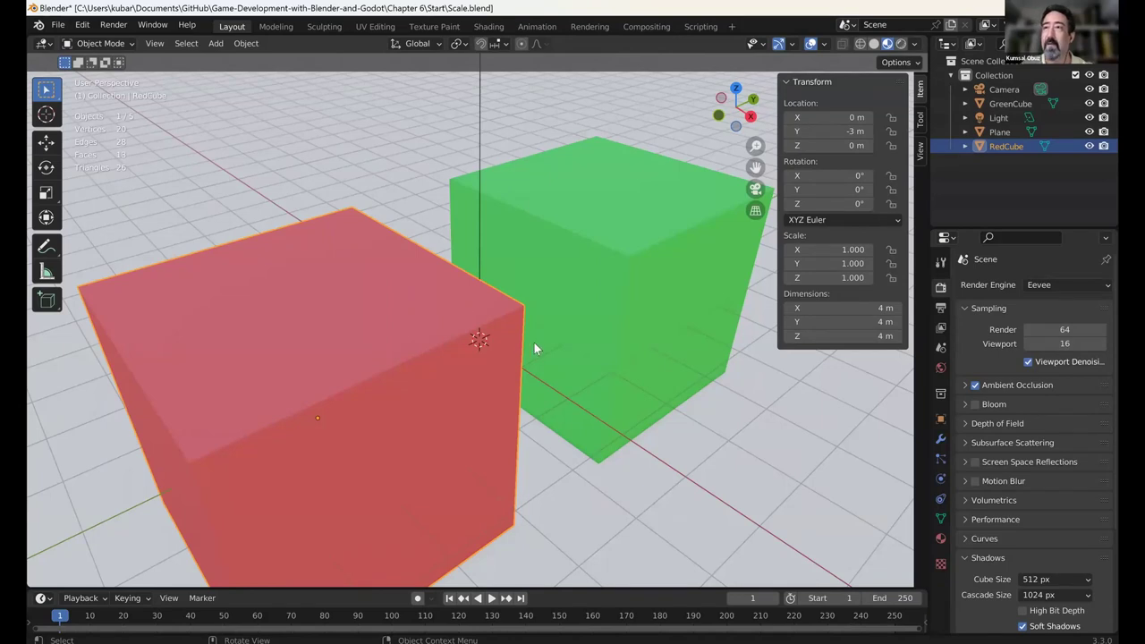
middle_click_drag(505, 358, 514, 533)
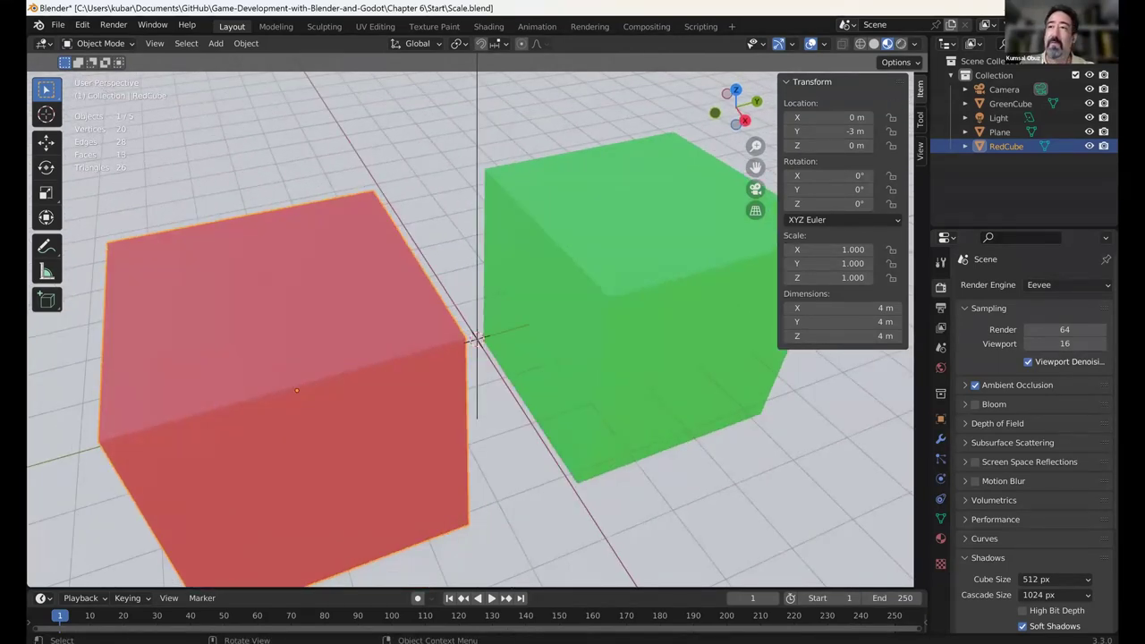
key("ctrl+q")
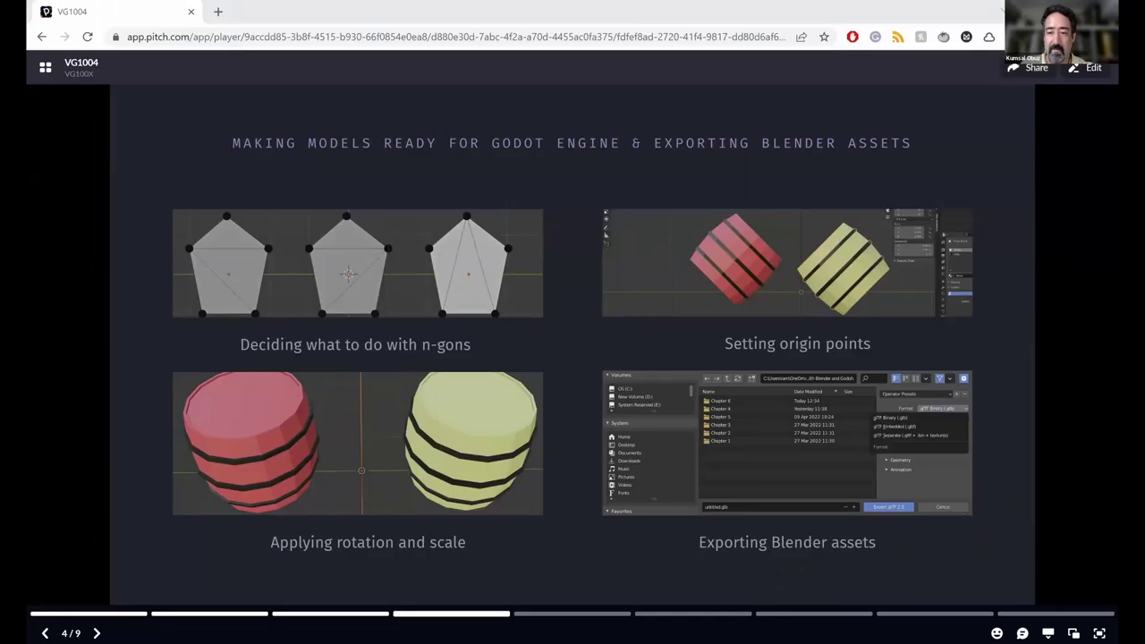
Step: Bring the Ngons.blend pentagon window back to the front and cancel its save prompt
mouse_move(810, 539)
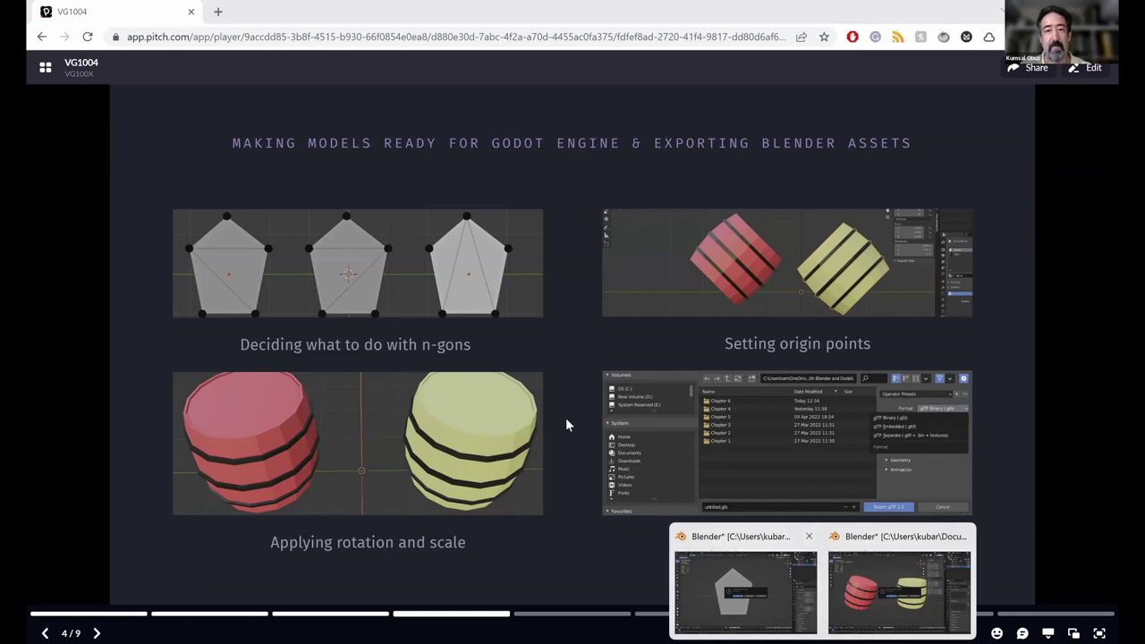
left_click(809, 536)
left_click(677, 359)
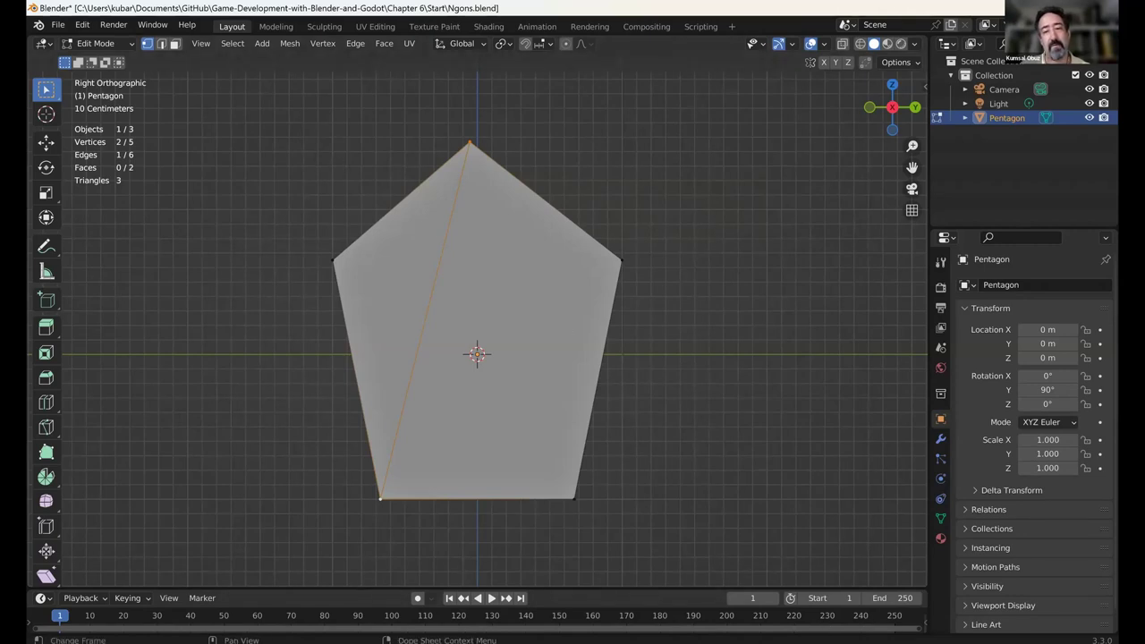
Step: Switch to Origins.blend, cancel its save prompt, and open the File > Export format list
left_click(864, 616)
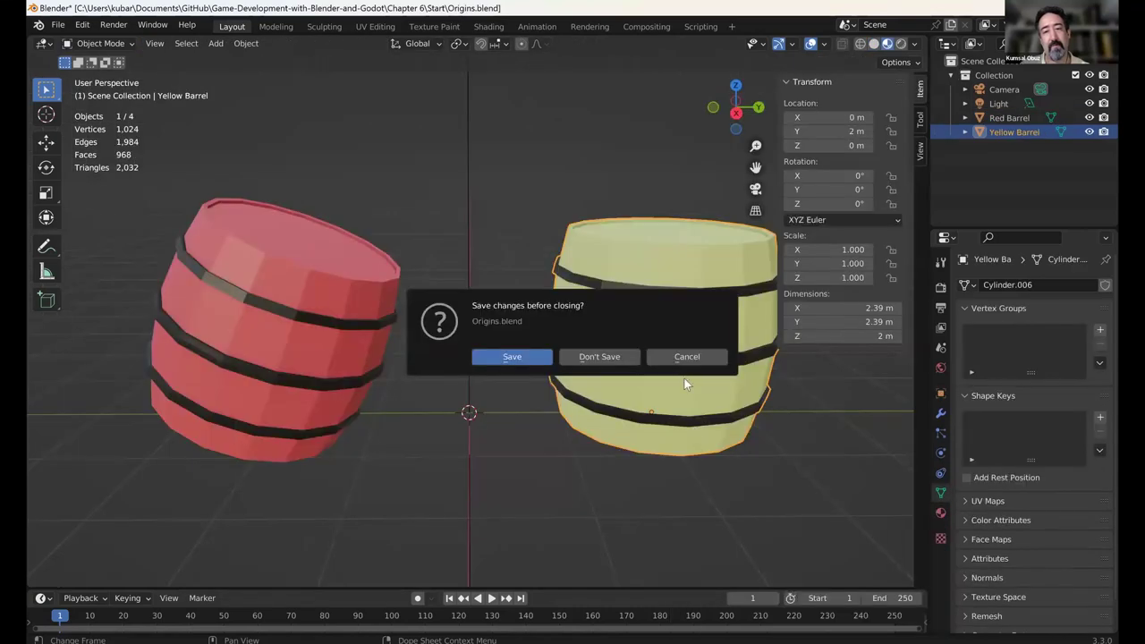
left_click(686, 357)
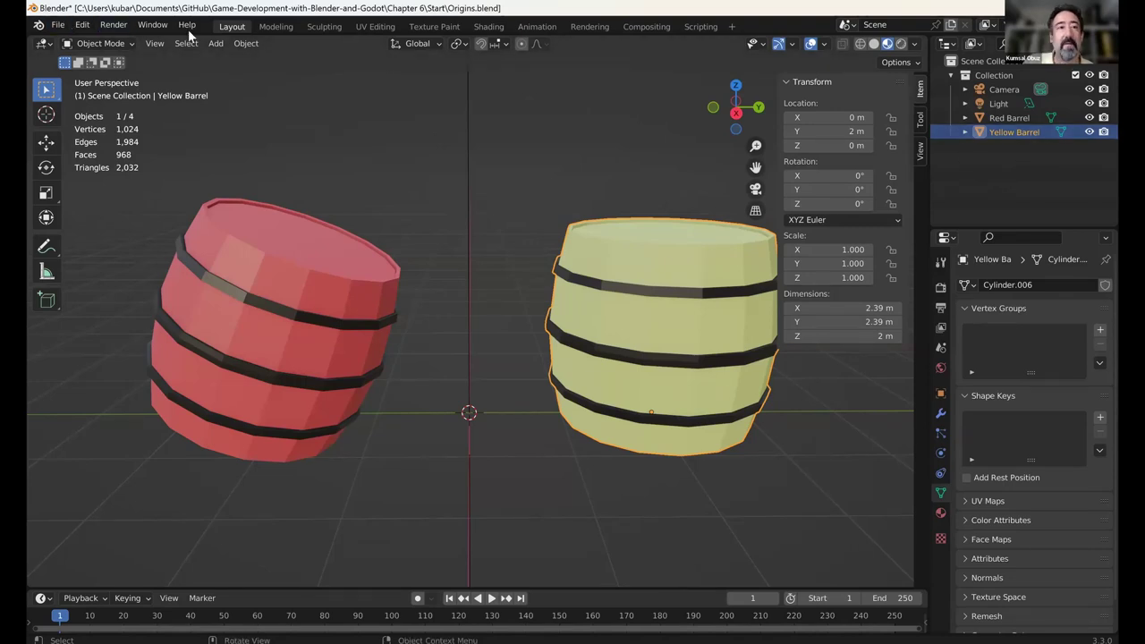
left_click(65, 28)
mouse_move(144, 231)
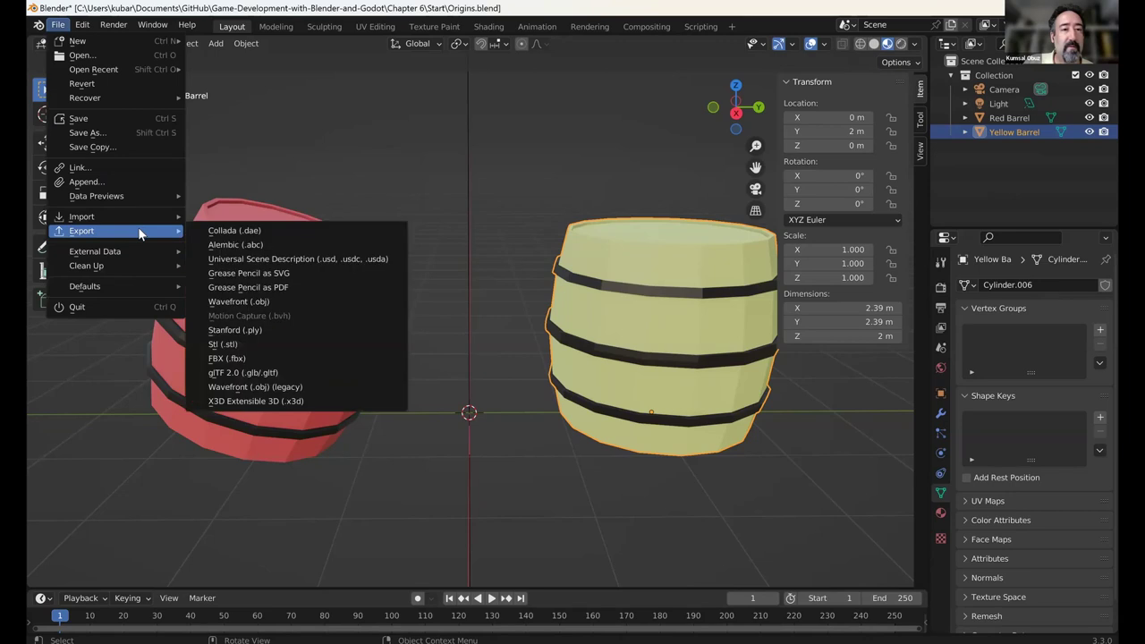
Step: Start a glTF 2.0 export and expand Animation, Geometry, Transform and Include in a taller dialog
left_click(270, 373)
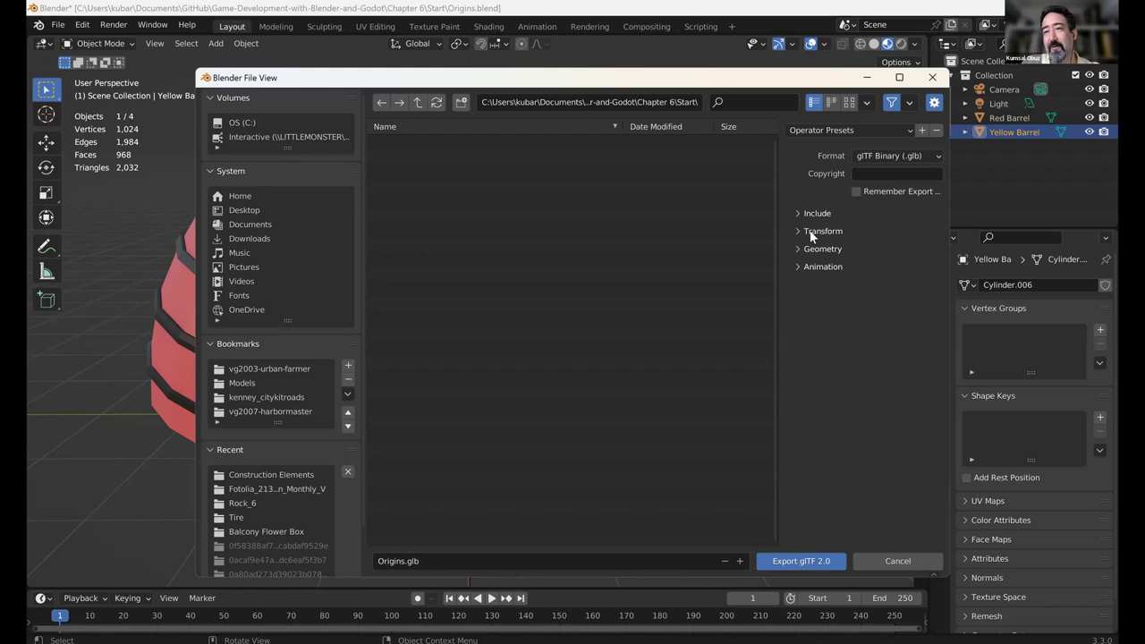
left_click(811, 268)
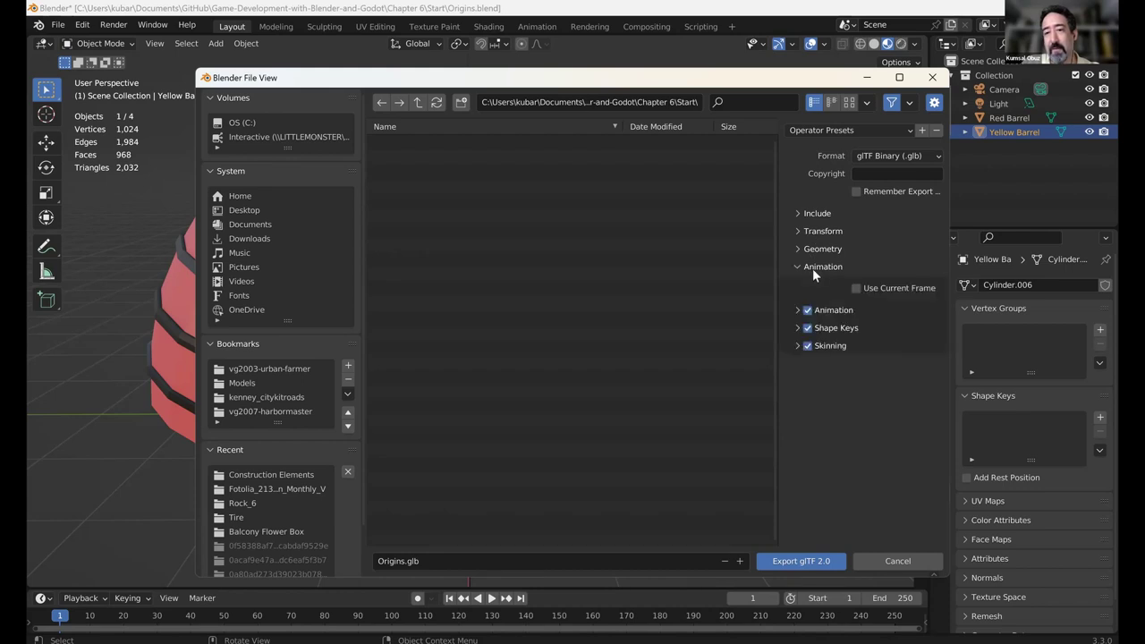
left_click(816, 248)
left_click(816, 231)
left_click(817, 213)
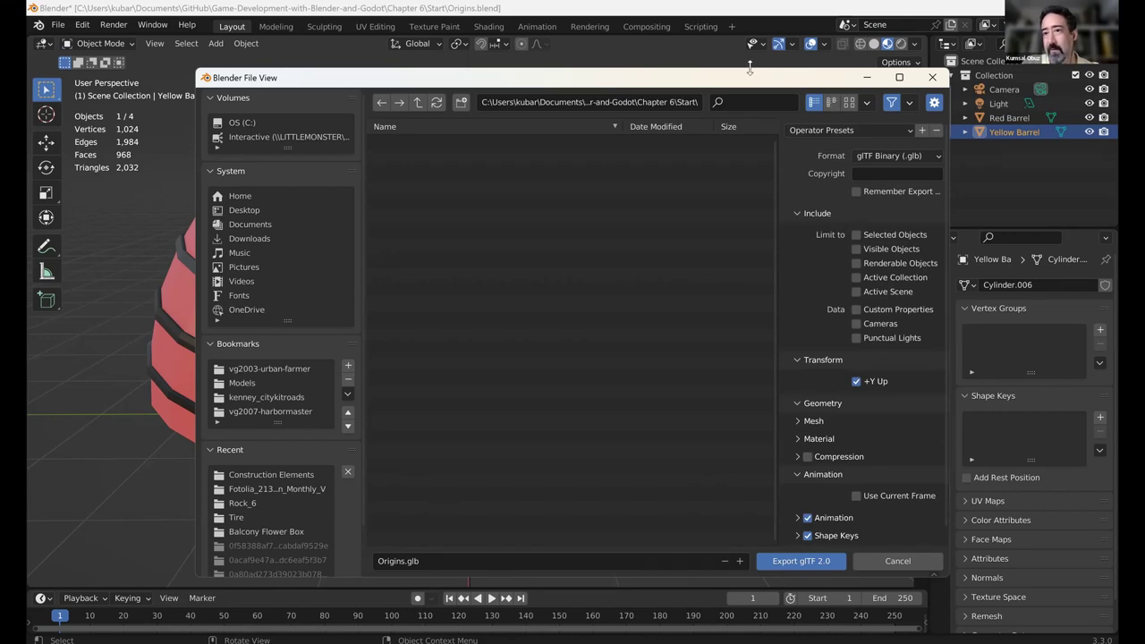
left_click_drag(749, 68, 750, 19)
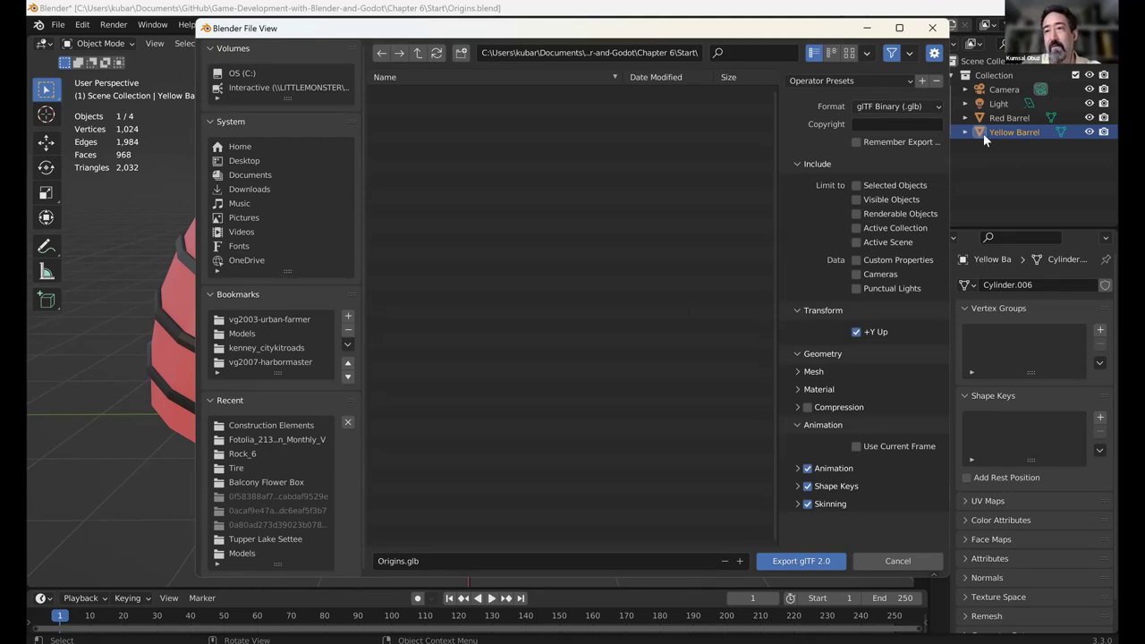
Step: Toggle Include > Selected Objects on and off, then move the export dialog left to reveal the barrel
left_click(902, 189)
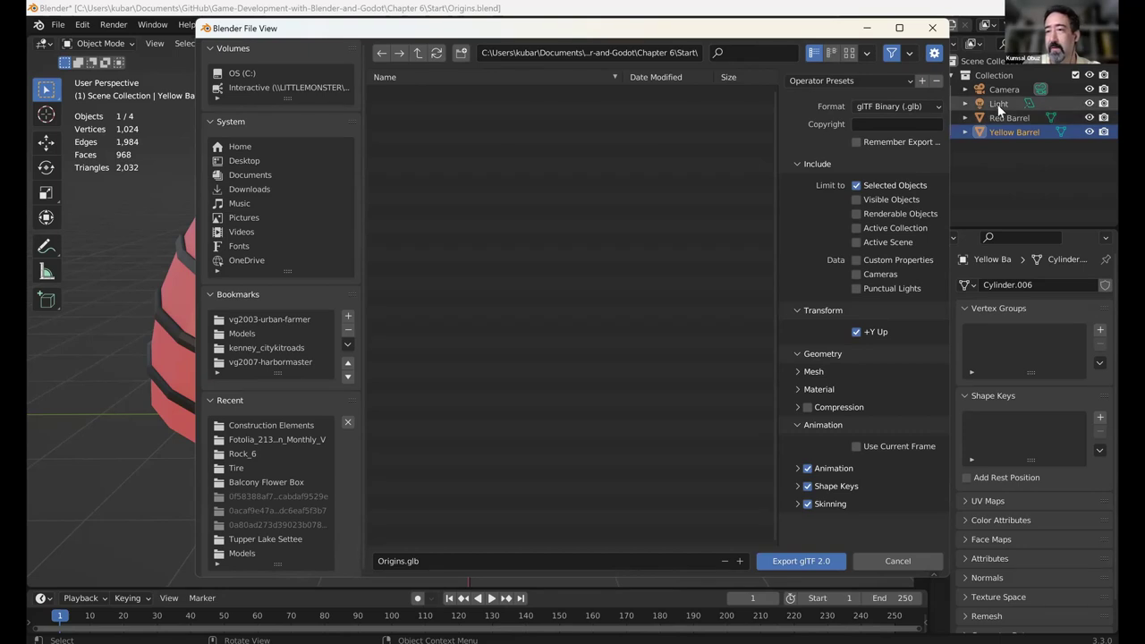
left_click(894, 190)
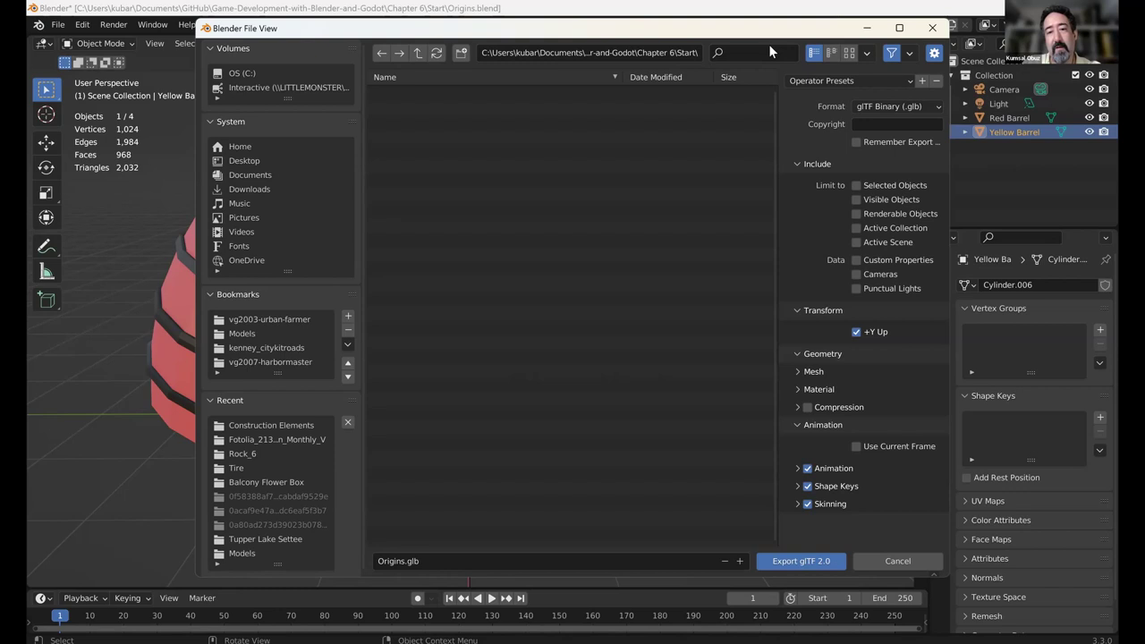
left_click_drag(791, 34, 450, 69)
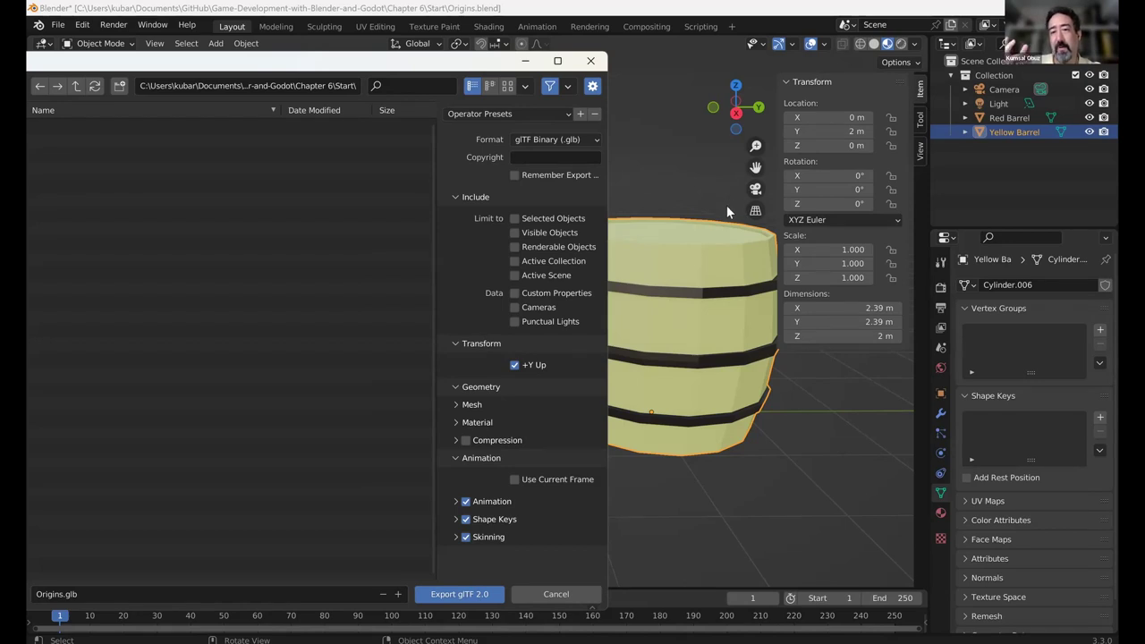
Step: Collapse Transform, Include and Animation export groups and expand the Material settings
left_click(475, 347)
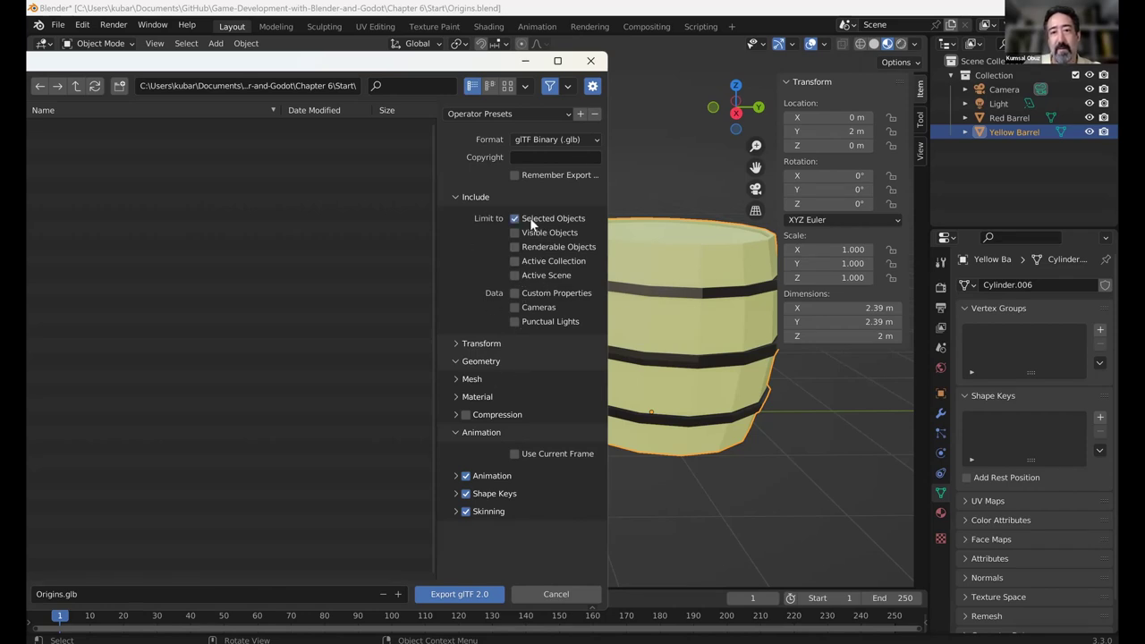
left_click(487, 194)
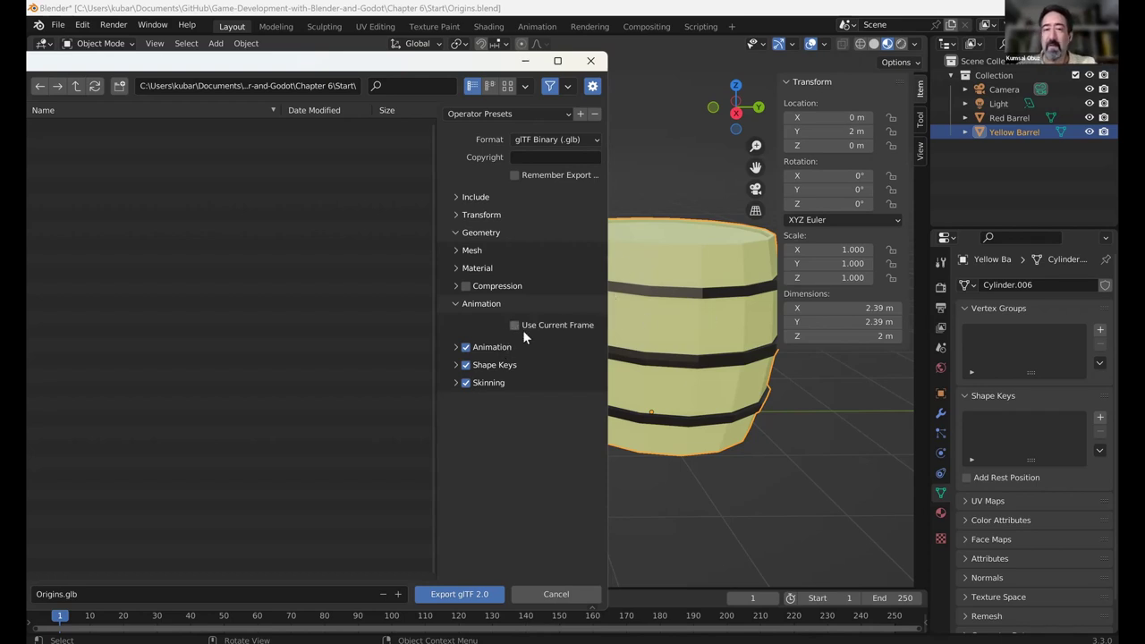
left_click(456, 348)
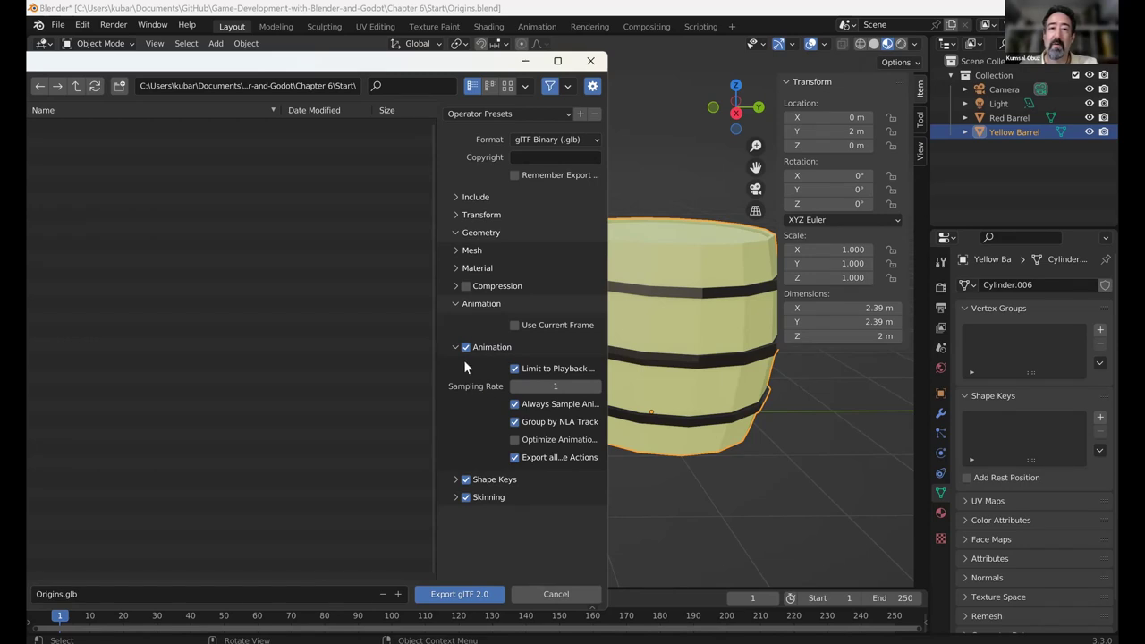
left_click(456, 304)
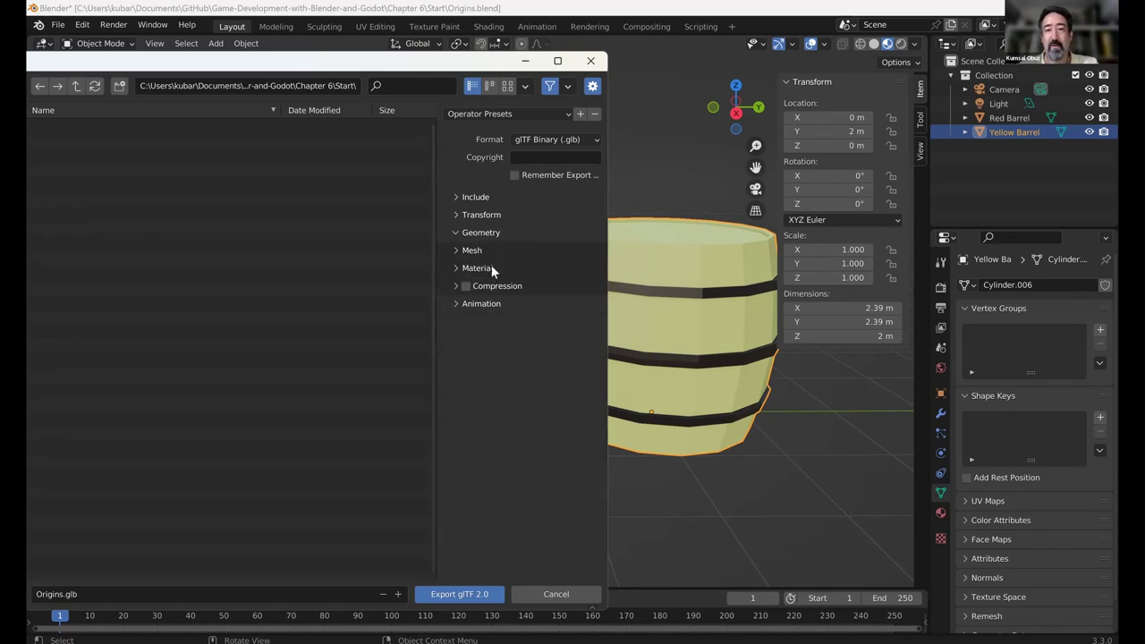
left_click(456, 268)
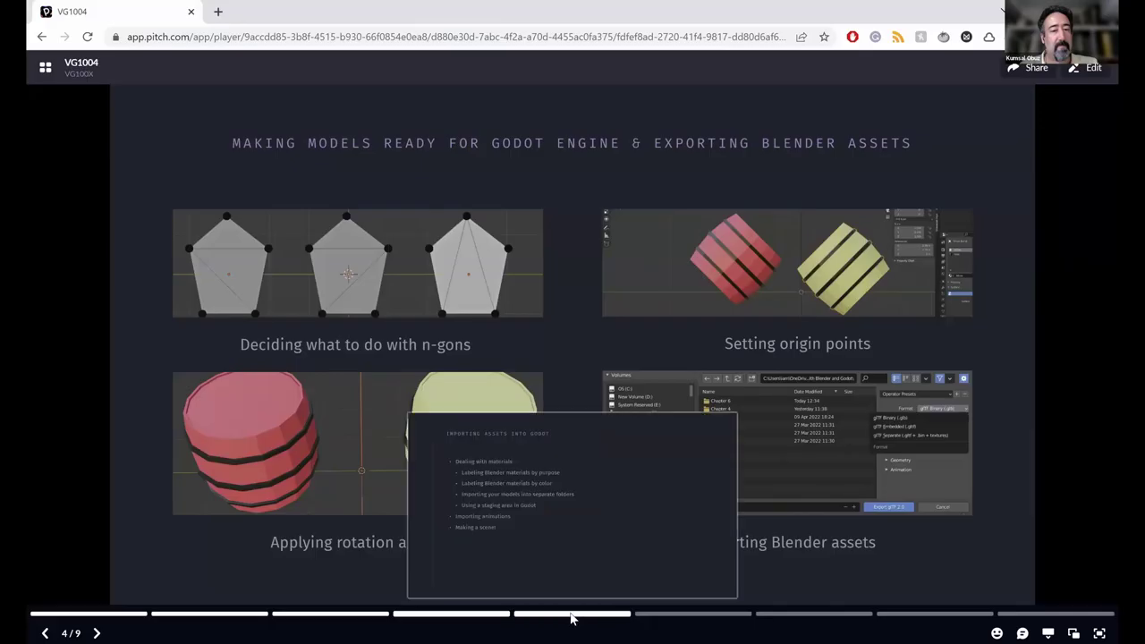
Step: Show Pitch slide 5, Importing Assets into Godot, then return to Blender's export dialog
left_click(570, 615)
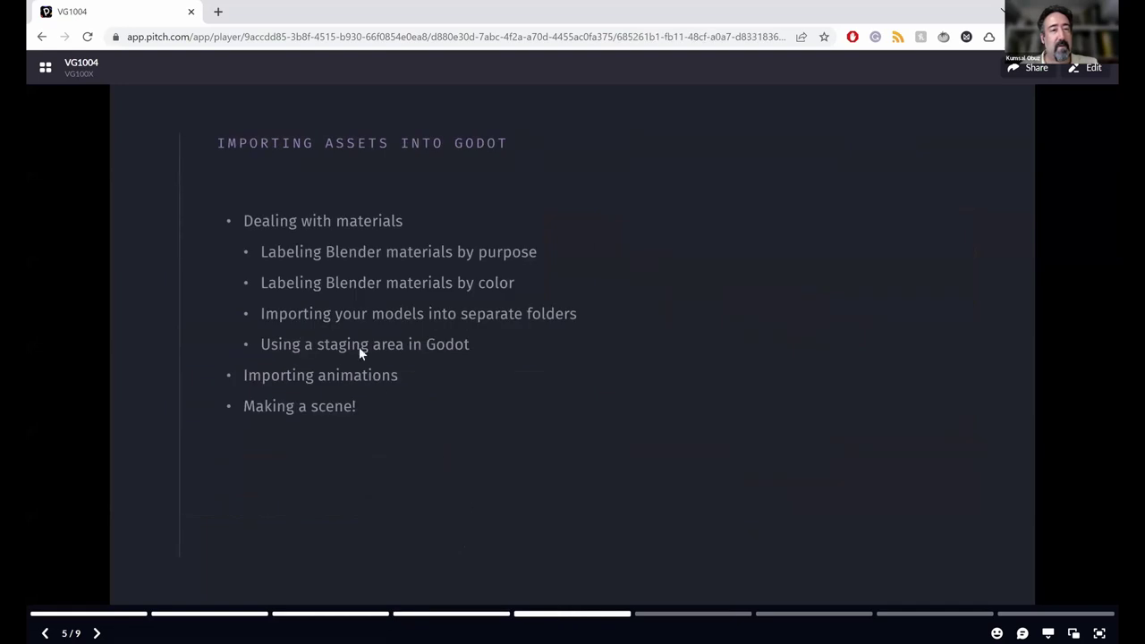
mouse_move(837, 628)
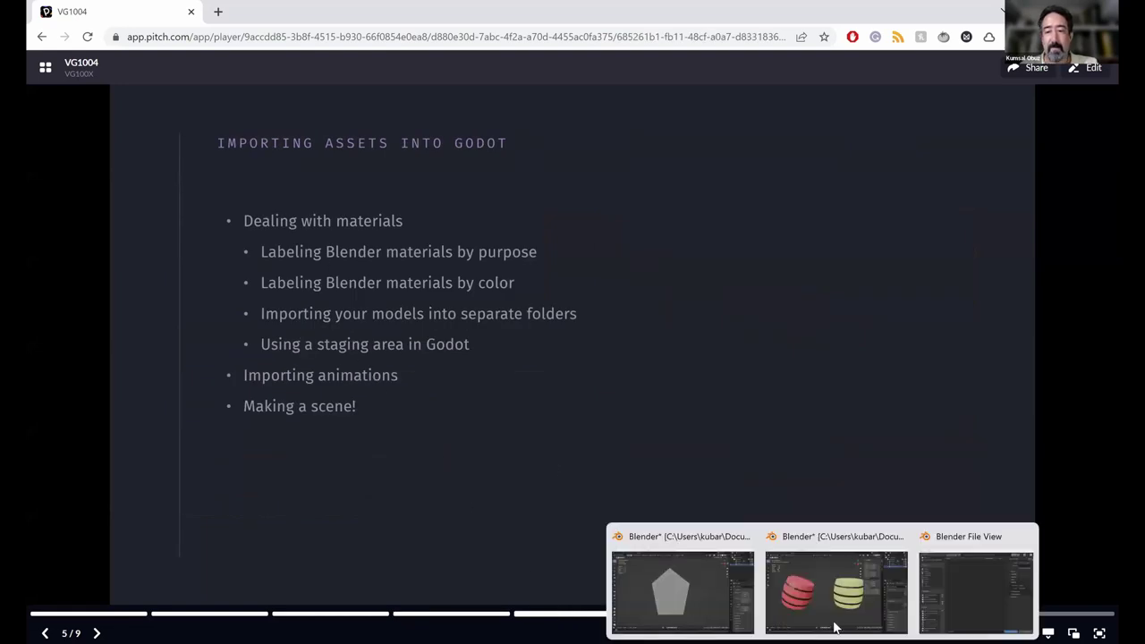
left_click(929, 610)
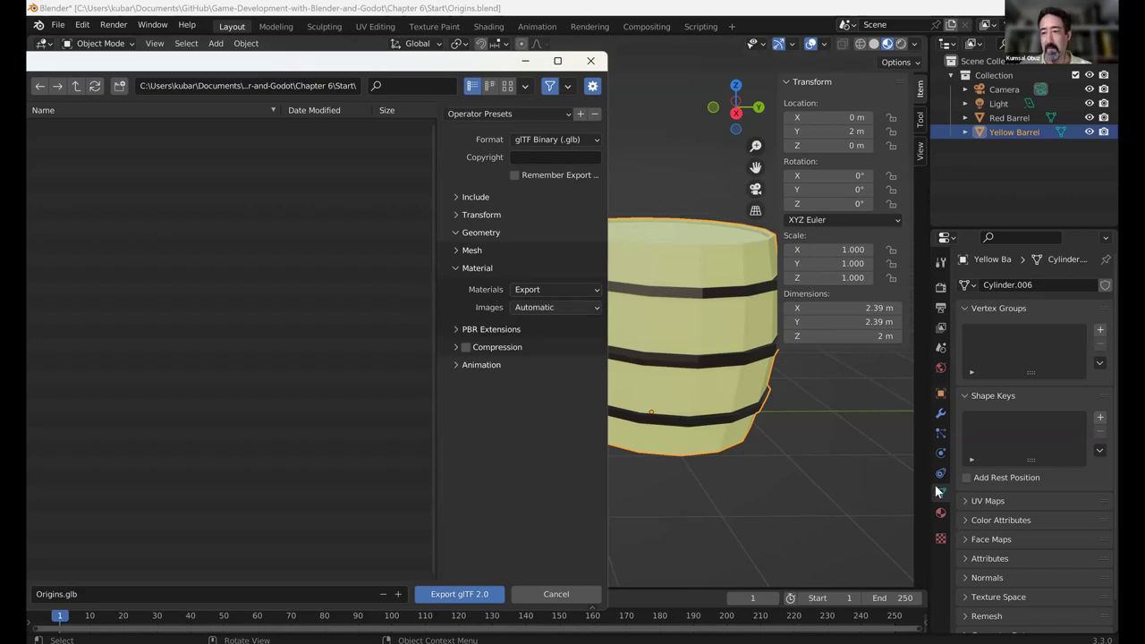
Step: Expand the Material export options and keep the Images format on Automatic
left_click(941, 512)
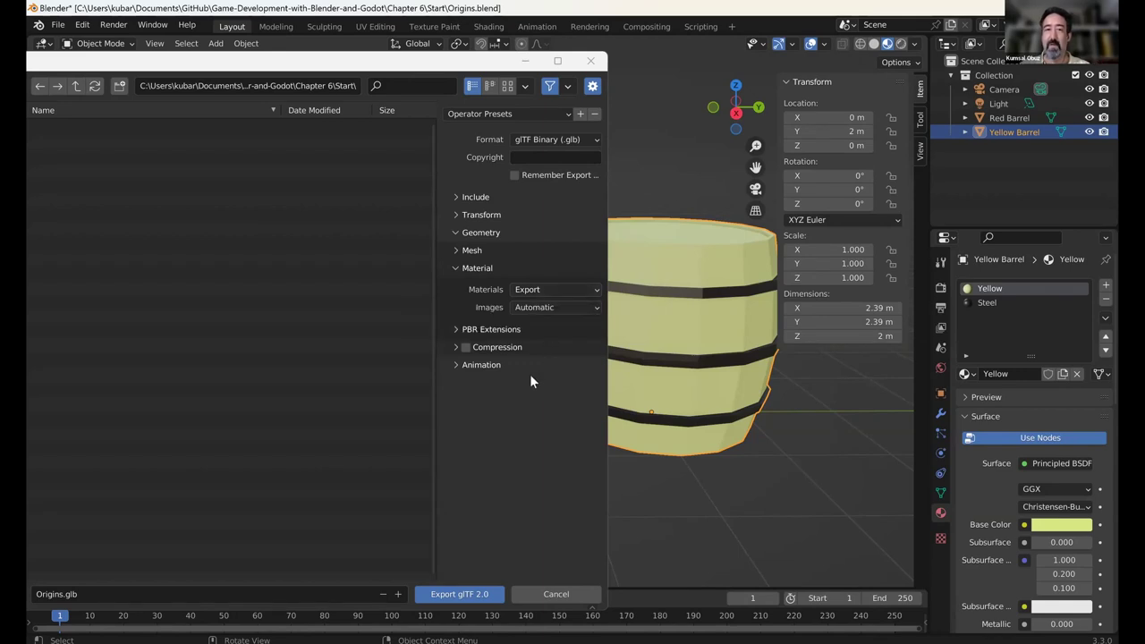
left_click(590, 309)
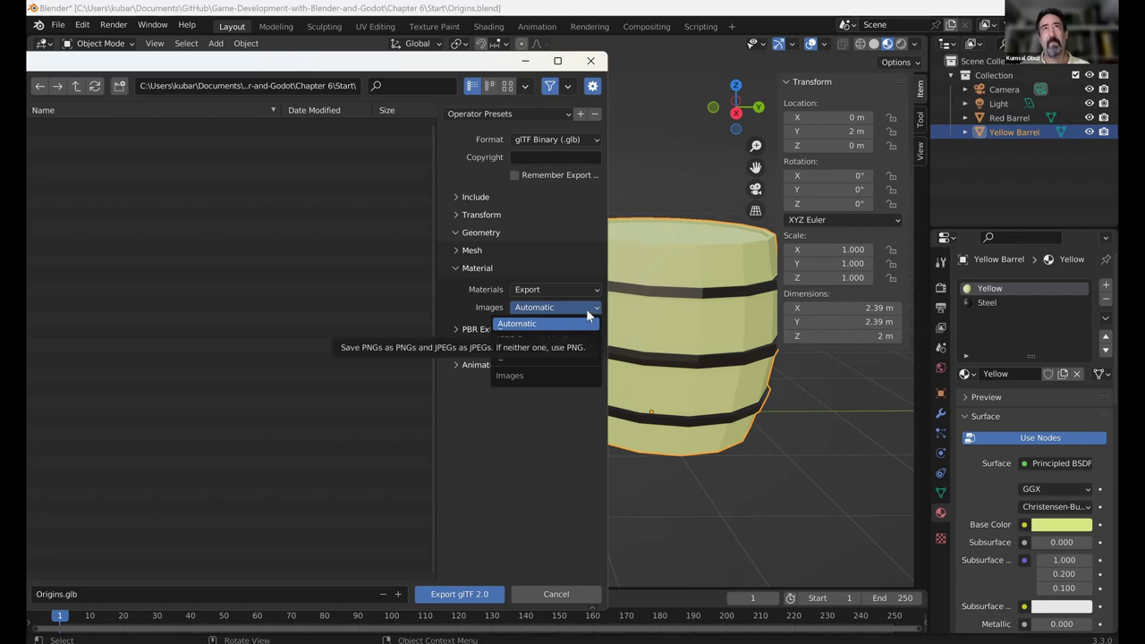
left_click(586, 308)
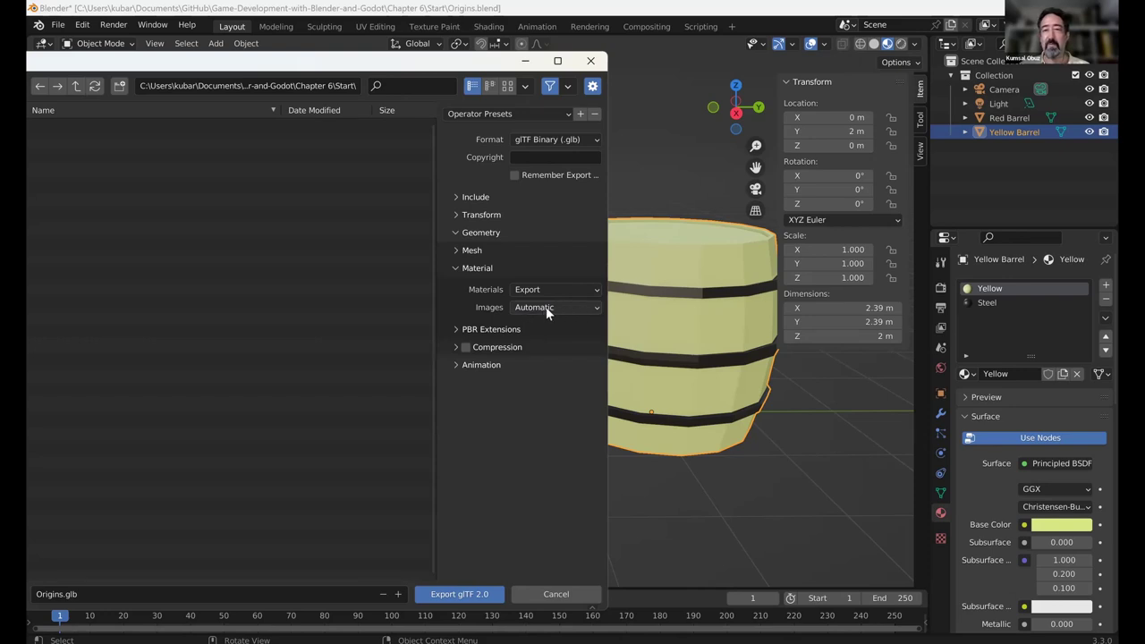
left_click(555, 308)
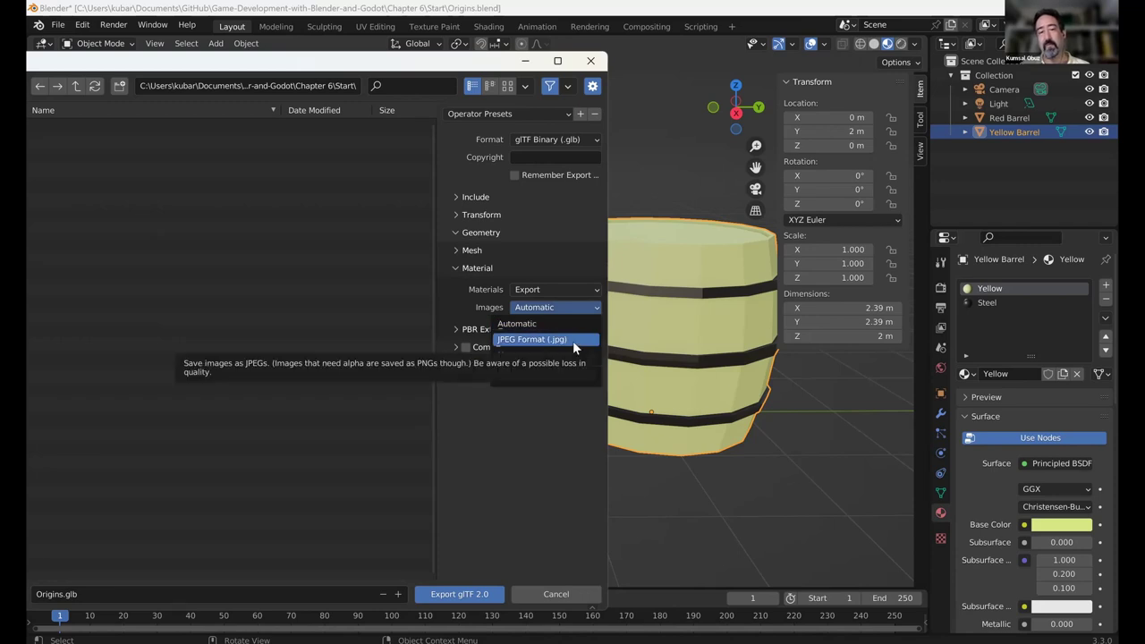
left_click(566, 323)
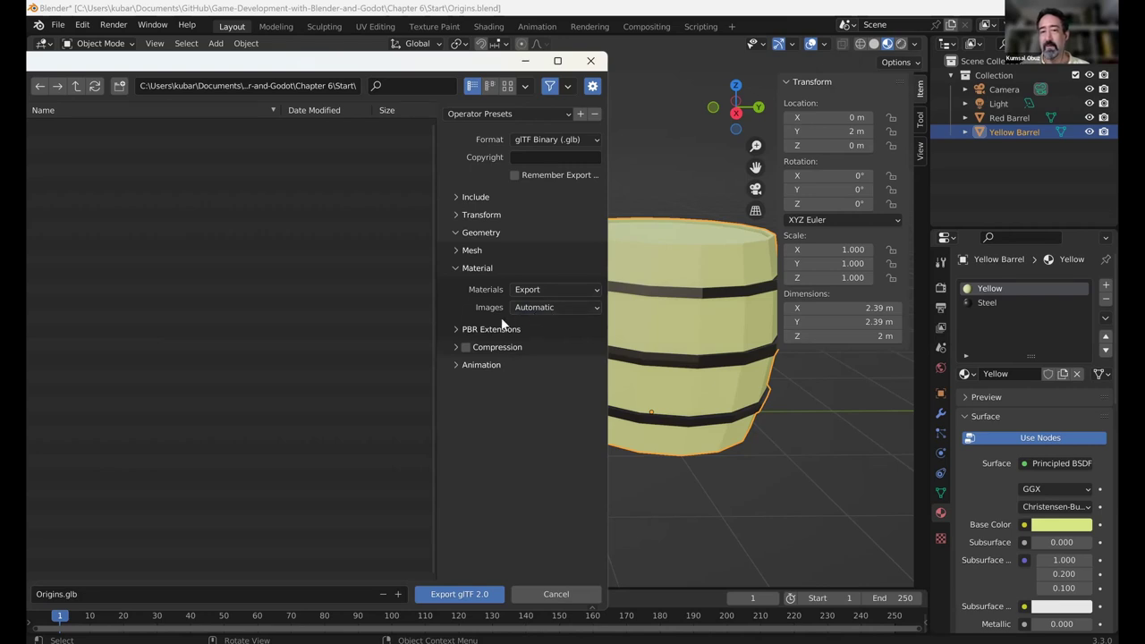
Step: Expand the PBR Extensions and Mesh panels in the glTF export sidebar
left_click(472, 330)
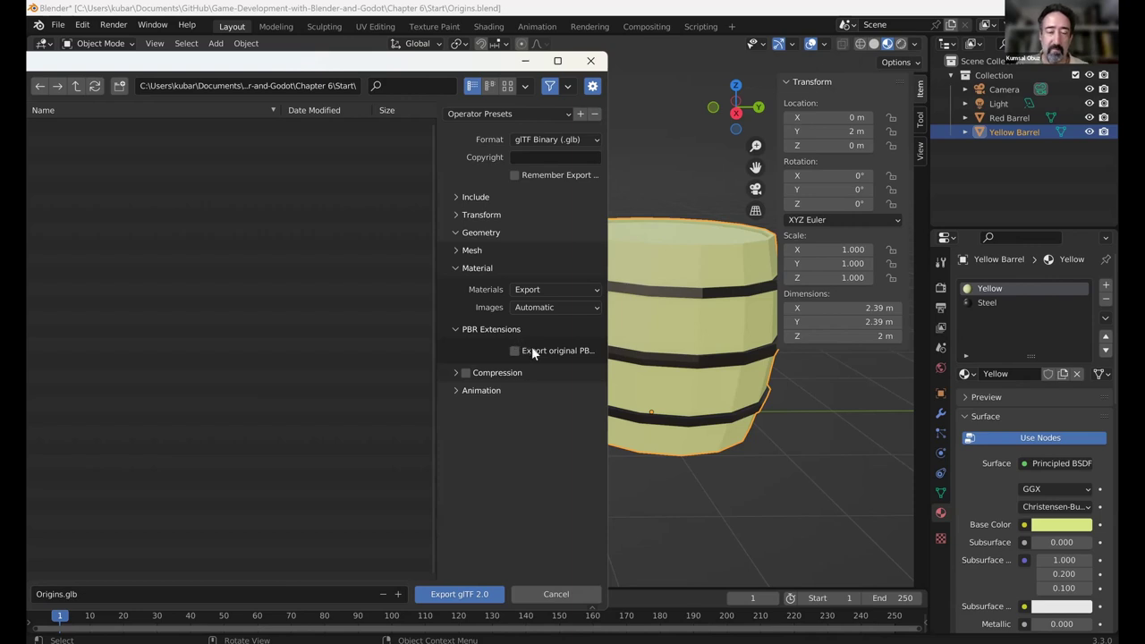
left_click(472, 250)
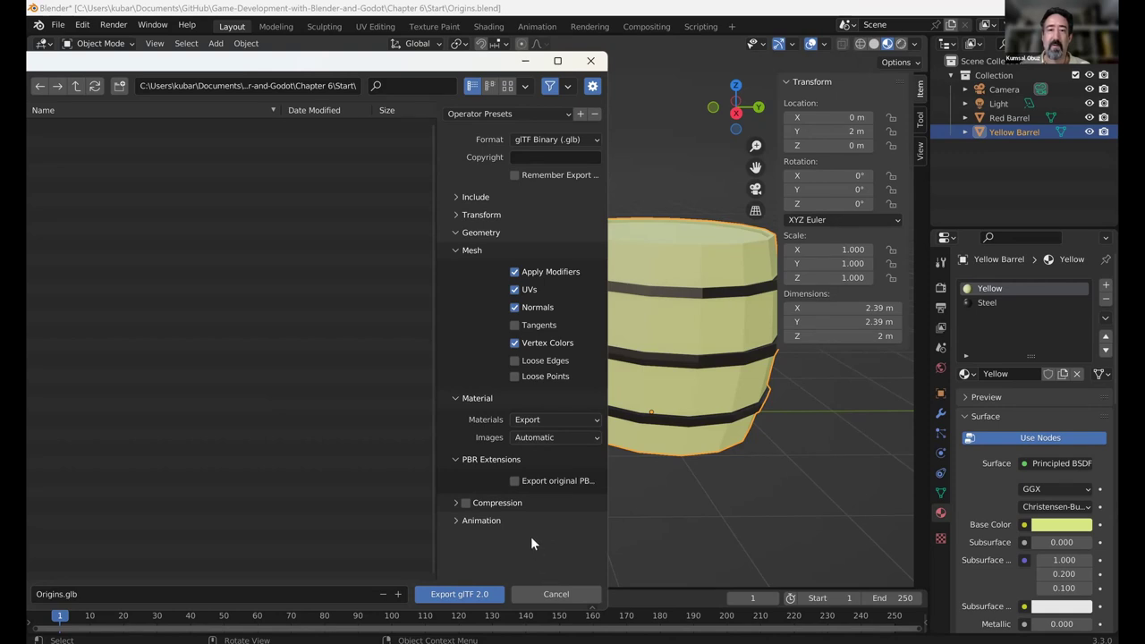
left_click(573, 140)
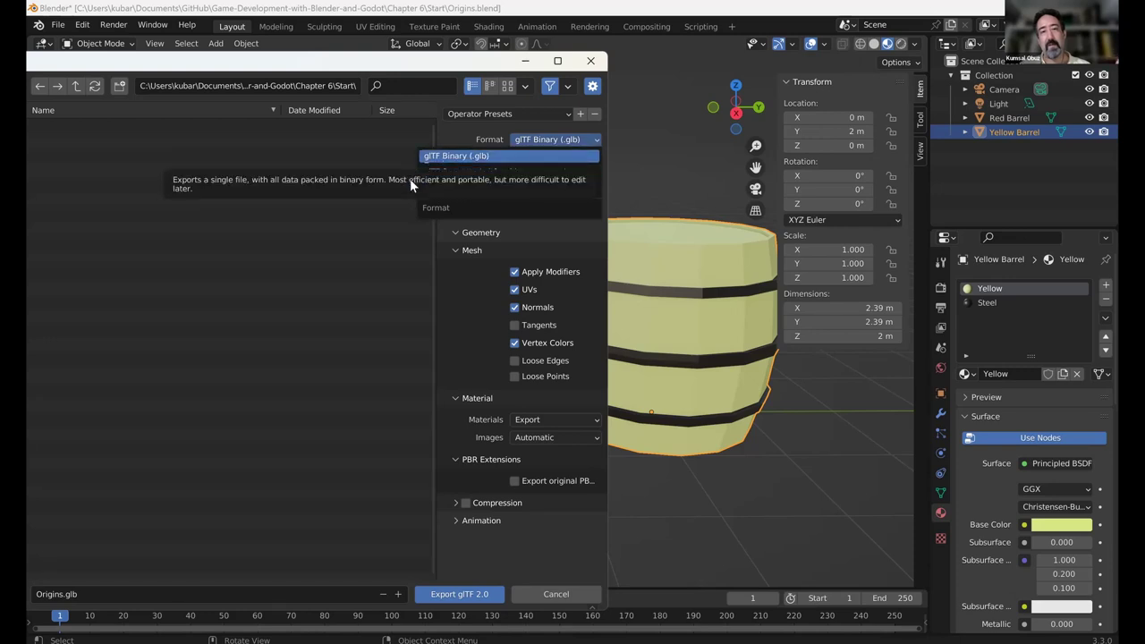
left_click(570, 140)
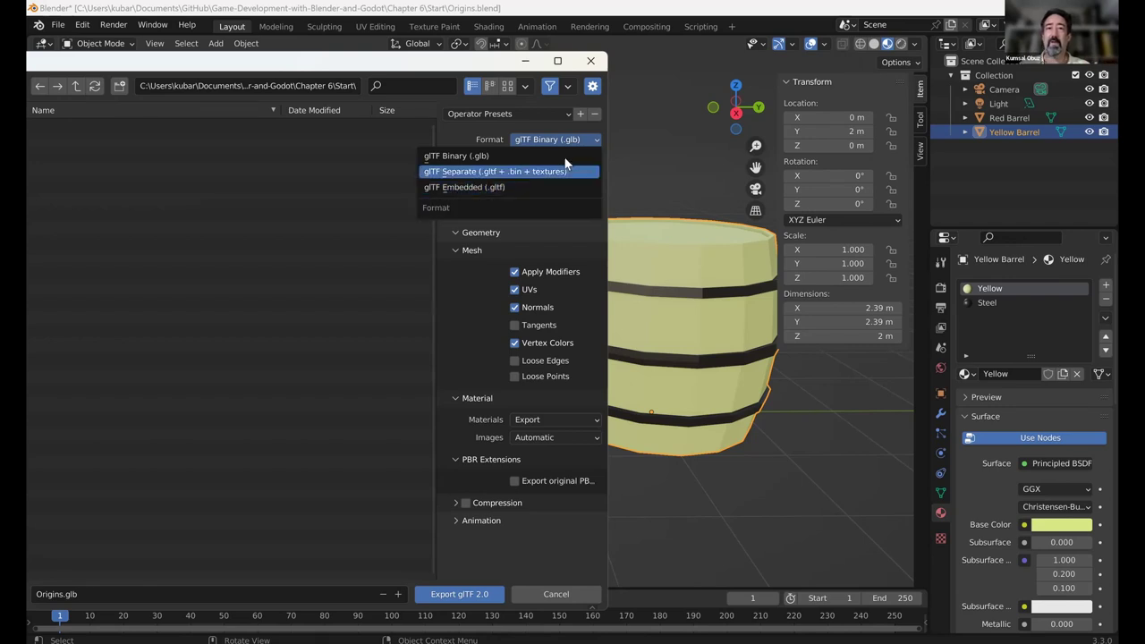
left_click(564, 157)
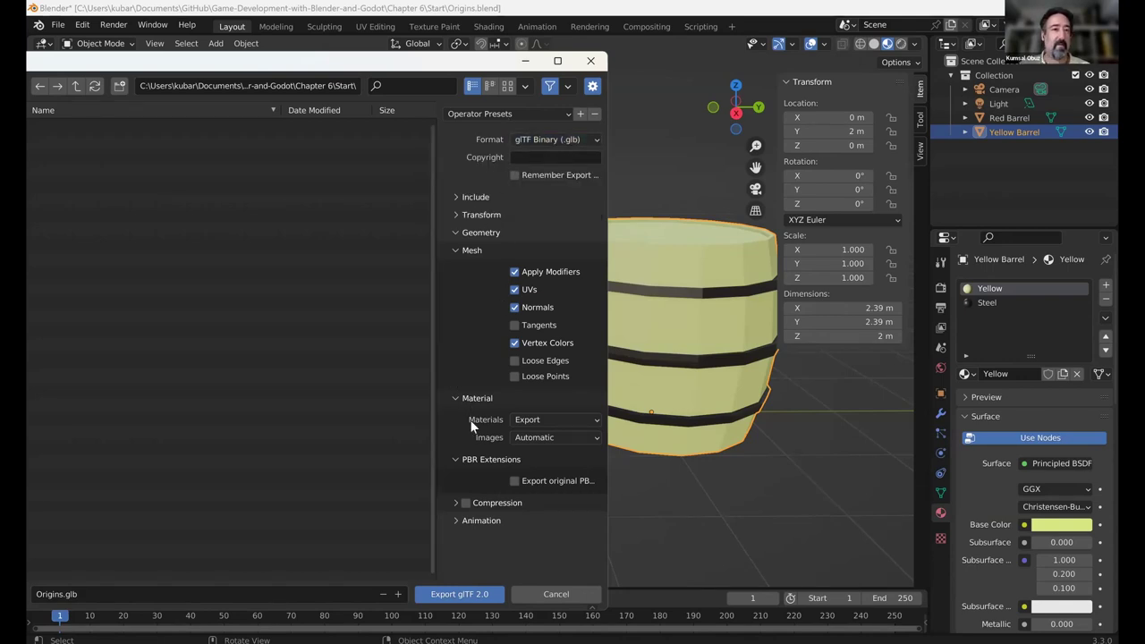
Step: Cancel the glTF export, returning to the red and yellow barrels scene
left_click(536, 594)
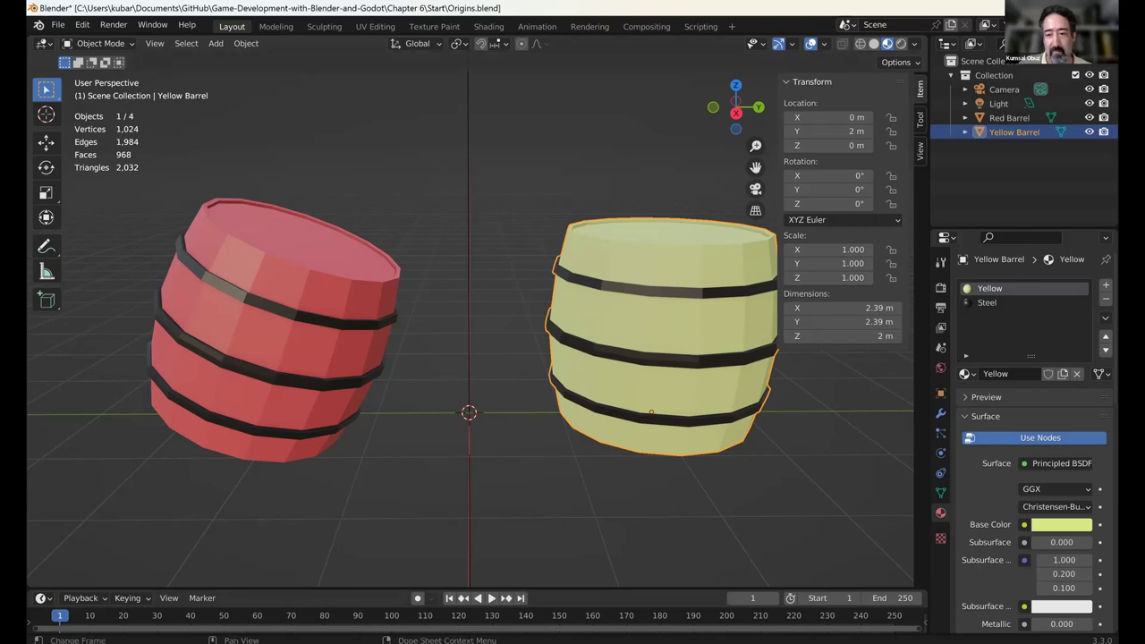
mouse_move(792, 643)
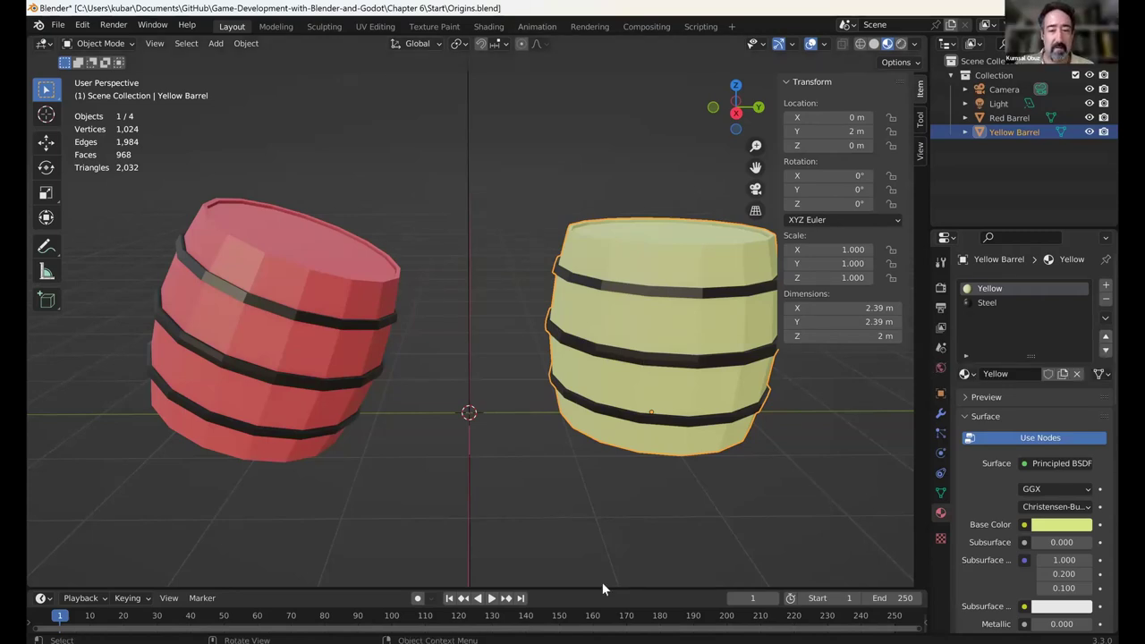
Step: Bring the VG1004 Pitch deck forward, step back to Agenda, then jump to slide 5
mouse_move(509, 643)
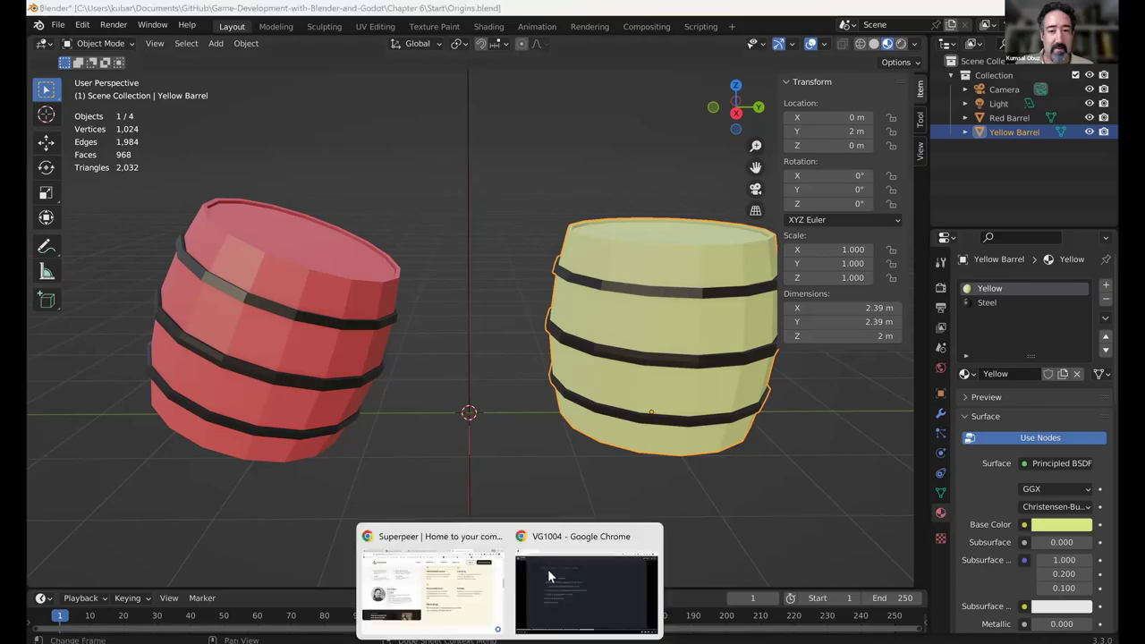
left_click(542, 566)
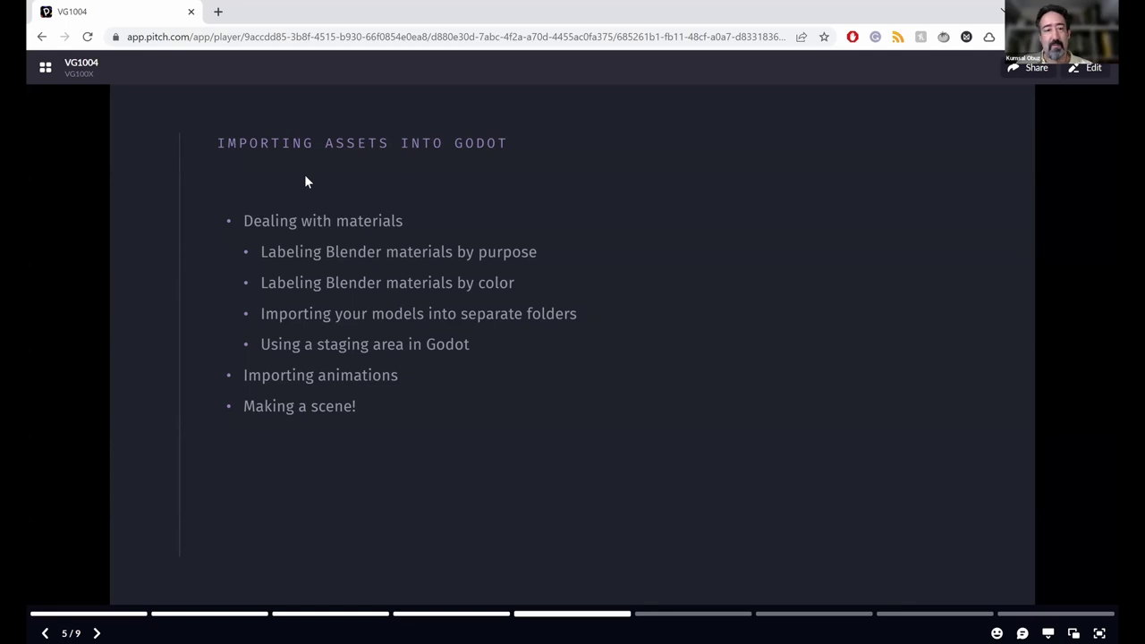
left_click(439, 616)
left_click(376, 616)
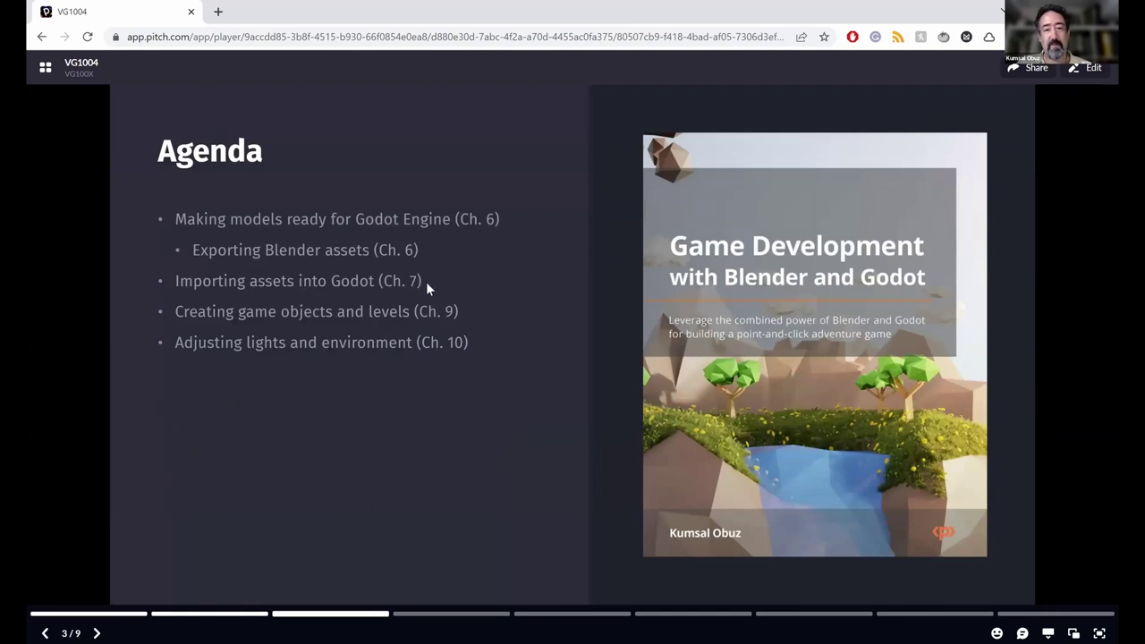
left_click(599, 615)
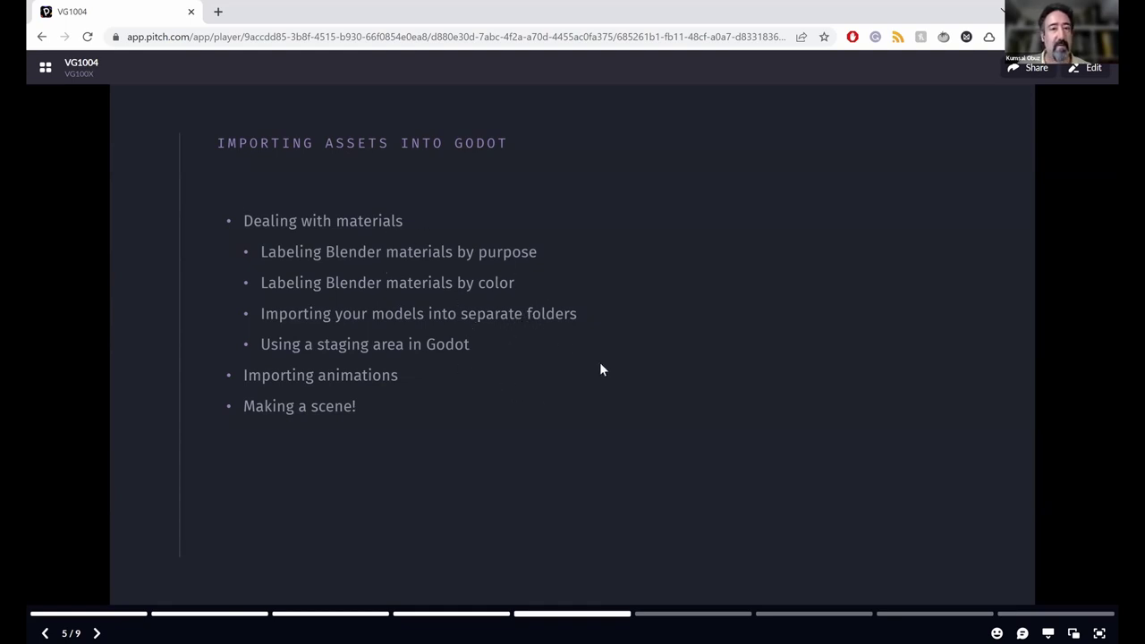
mouse_move(448, 639)
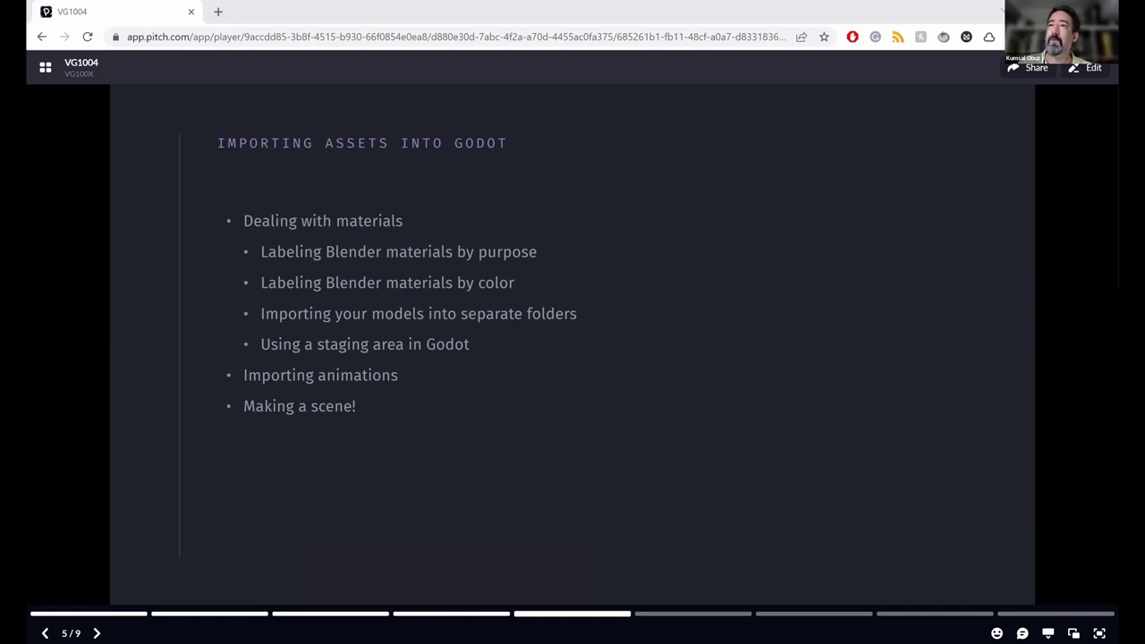
Step: In the Chapter 7 Start folder, select all five model files, then clear the selection
key("alt+Tab")
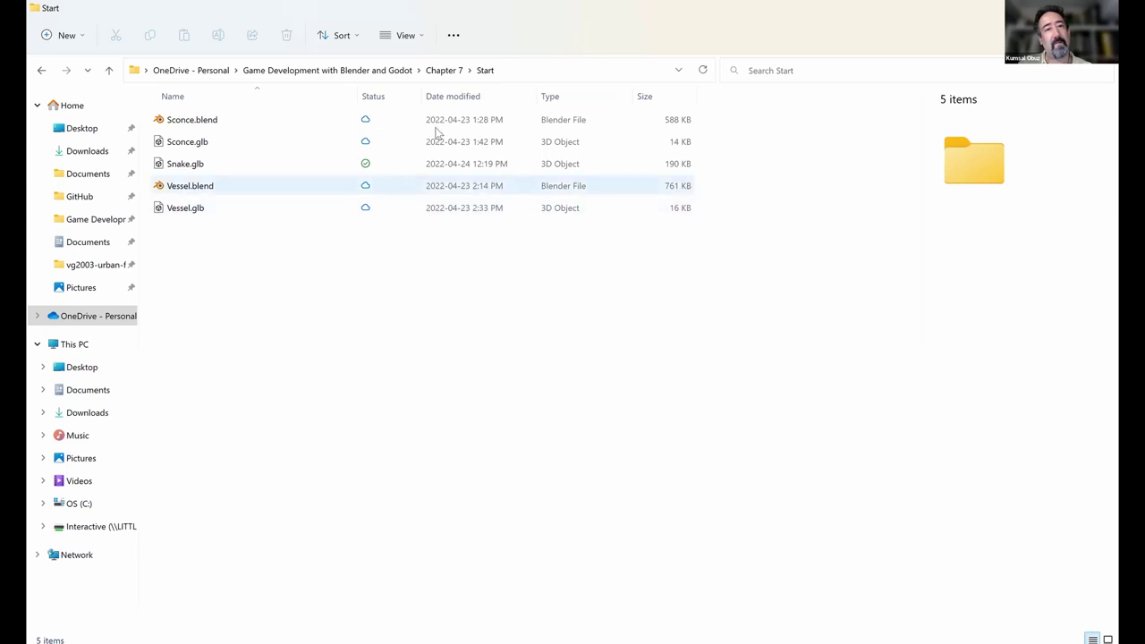
left_click_drag(279, 285, 224, 114)
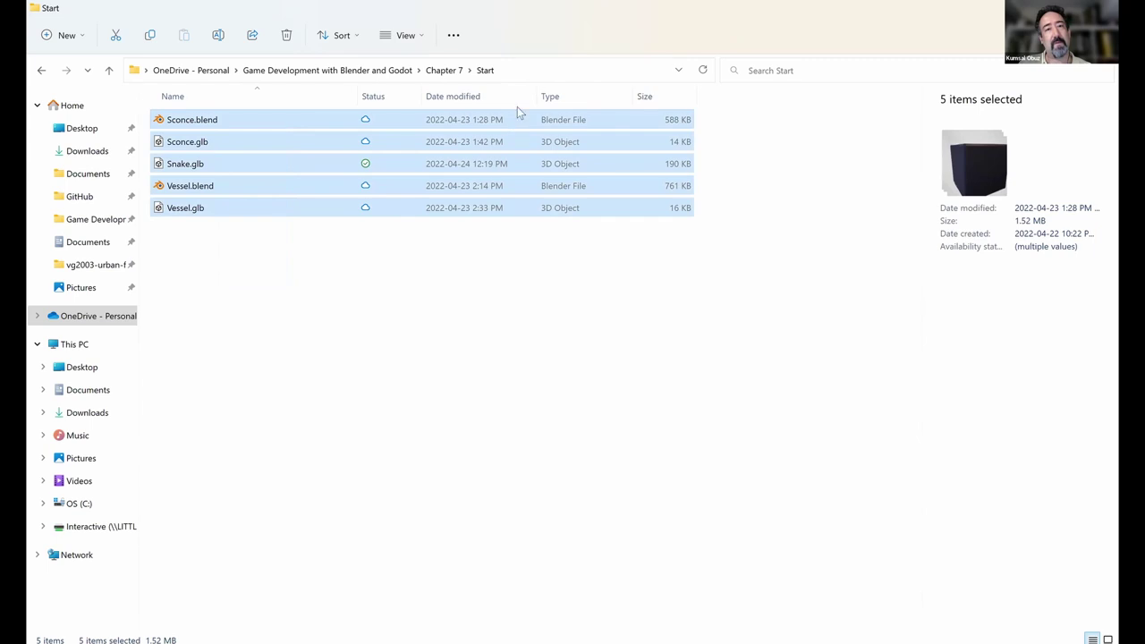
left_click(248, 260)
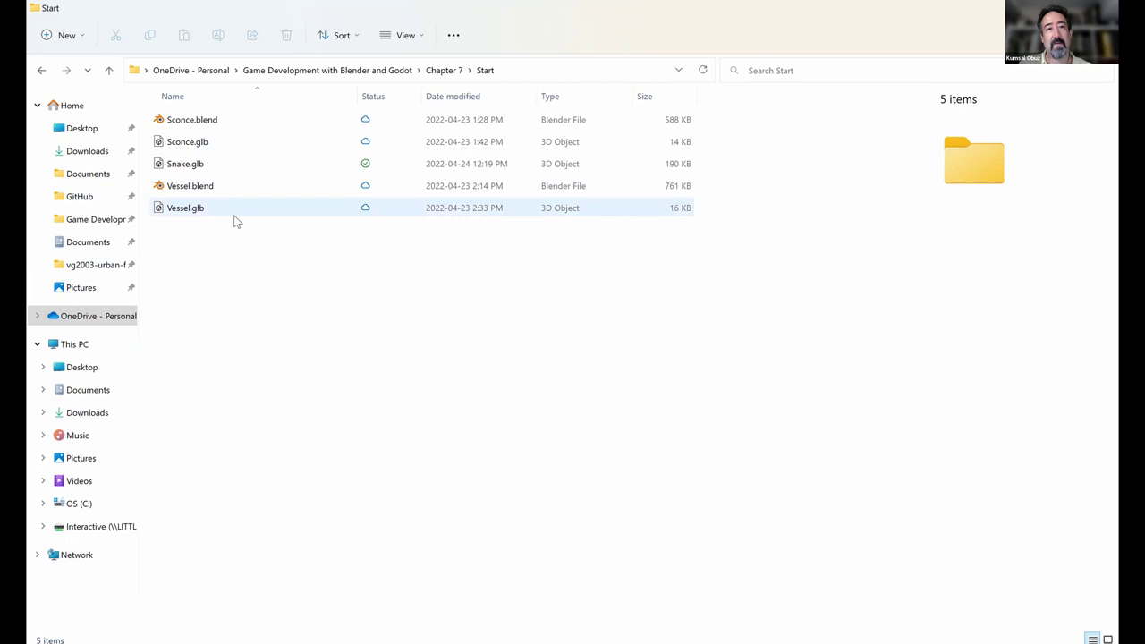
Step: Preview Sconce.glb in 3D Viewer, orbit it, and show its 386-triangle, 391-vertex wireframe
double_click(228, 143)
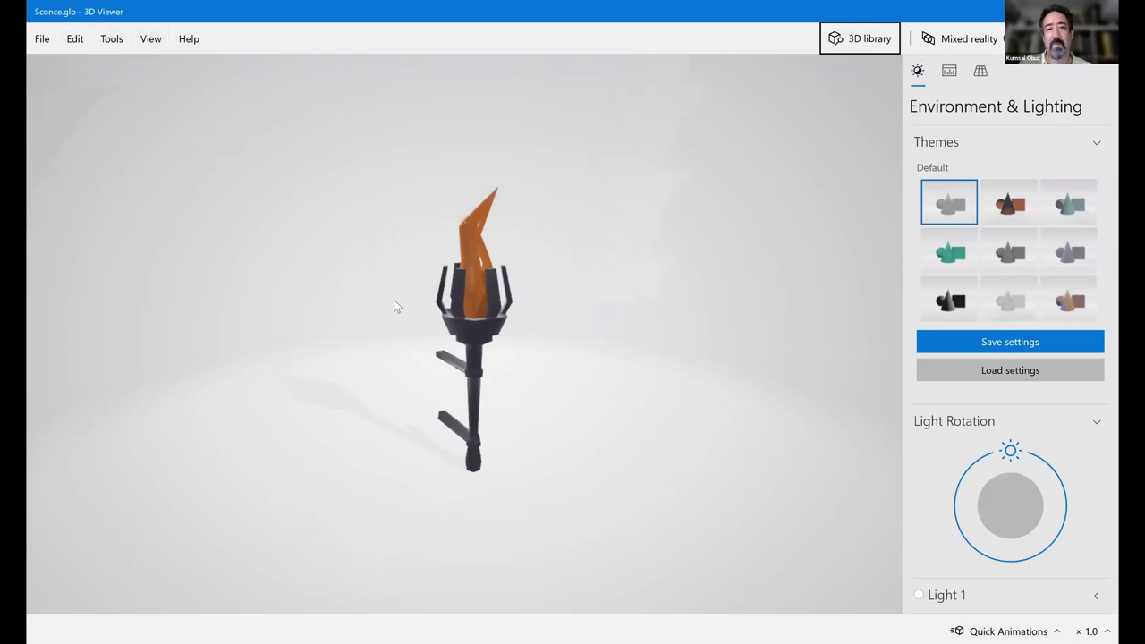
left_click_drag(395, 333, 488, 352)
scroll(487, 353, "up", 3)
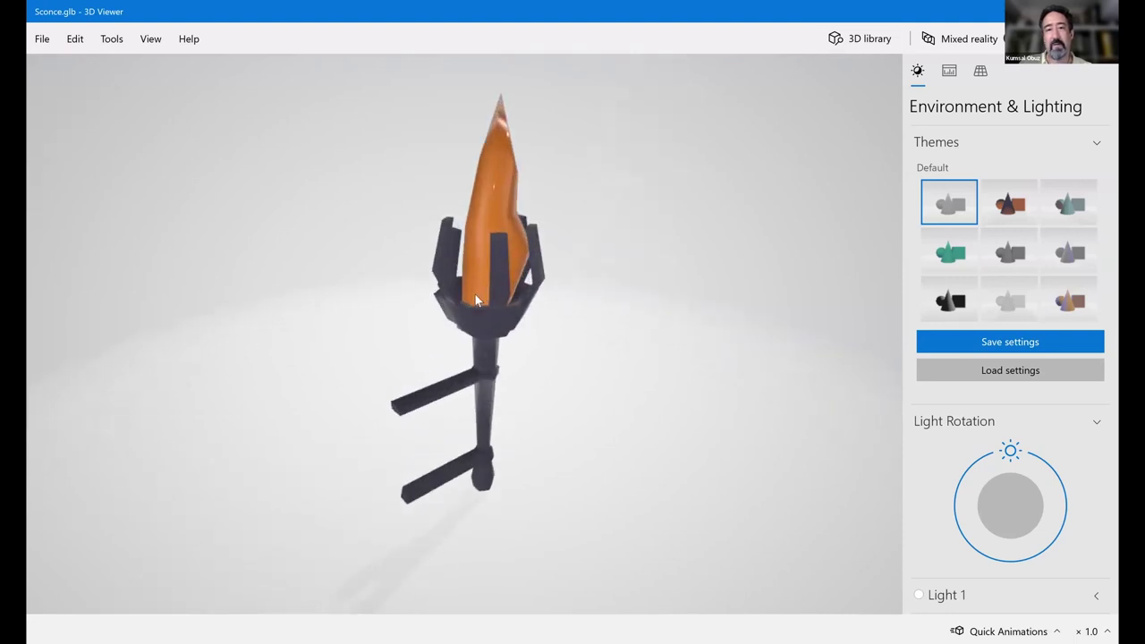
left_click_drag(557, 375, 502, 380)
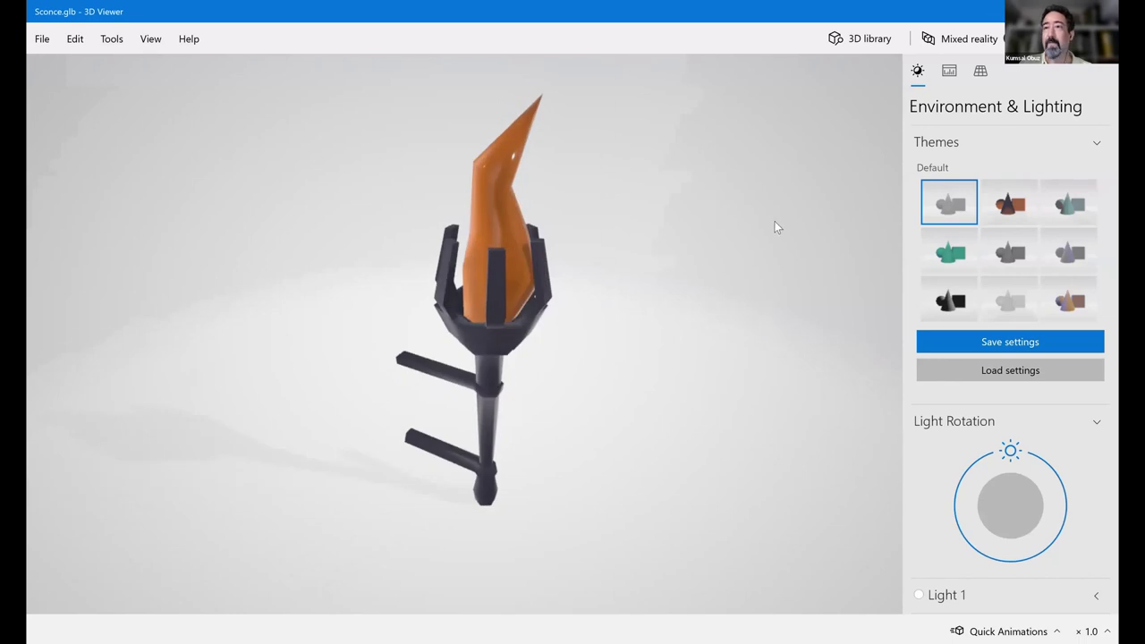
left_click(950, 70)
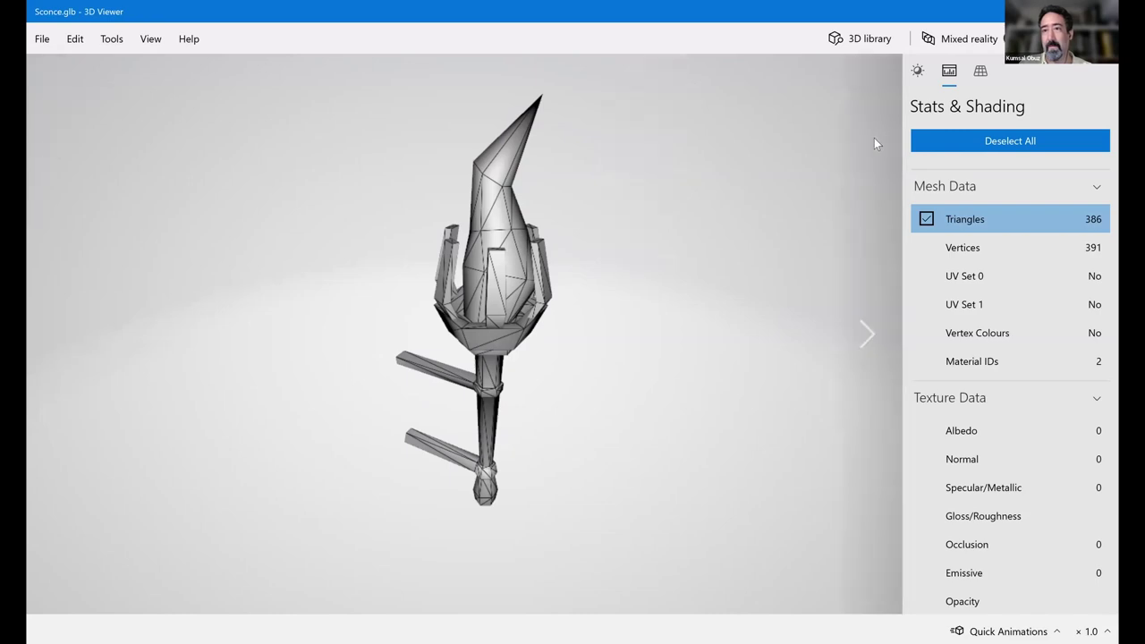
key("alt+Tab")
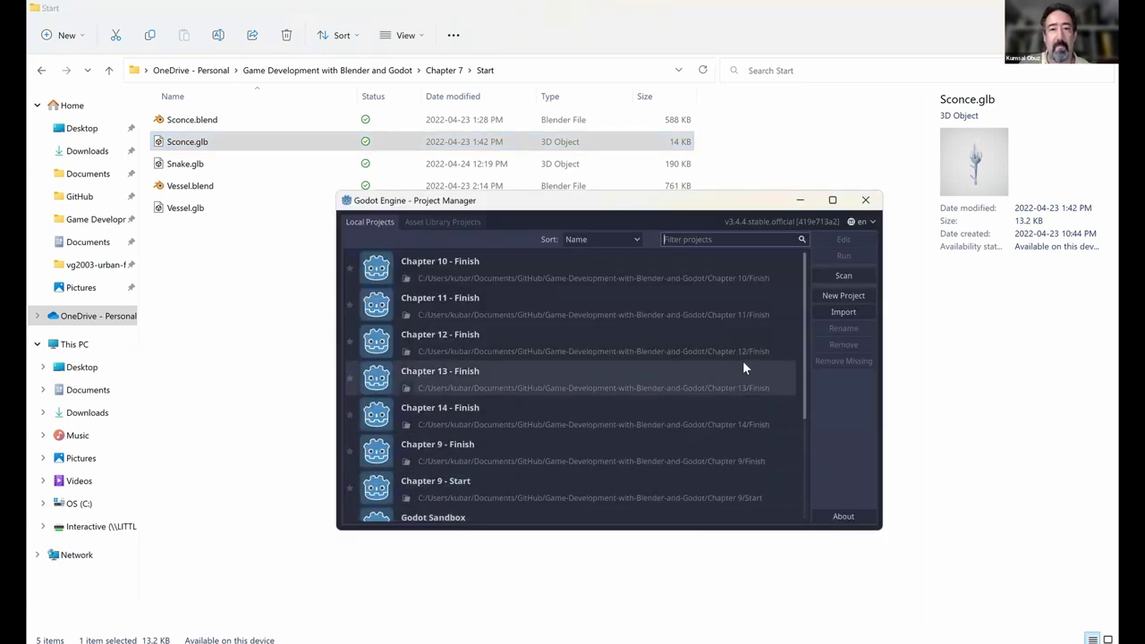
Step: Close the old Godot Project Manager and select the Godot_v3.4.4 executable on the desktop
left_click(865, 199)
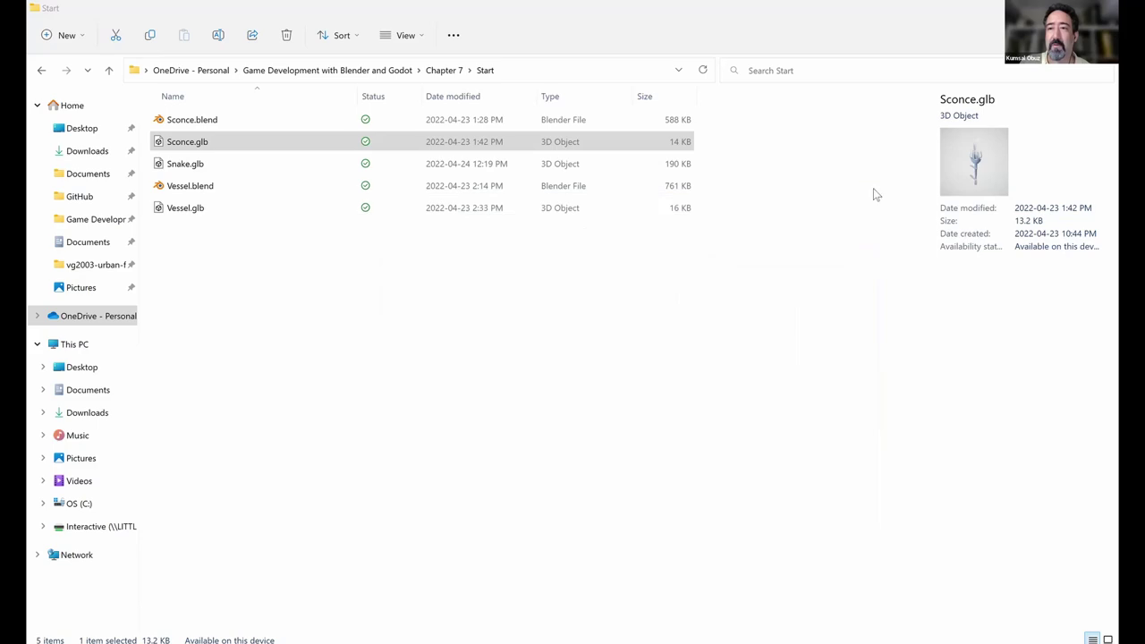
key("alt+Tab")
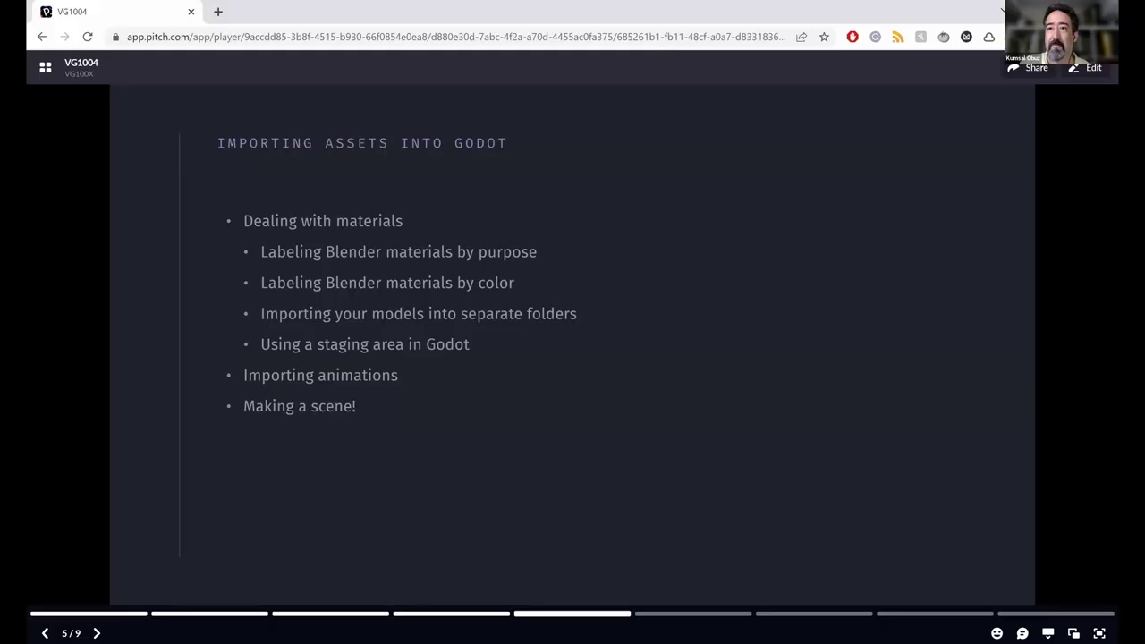
key("alt+Tab")
key("alt+Tab")
key("alt+Tab")
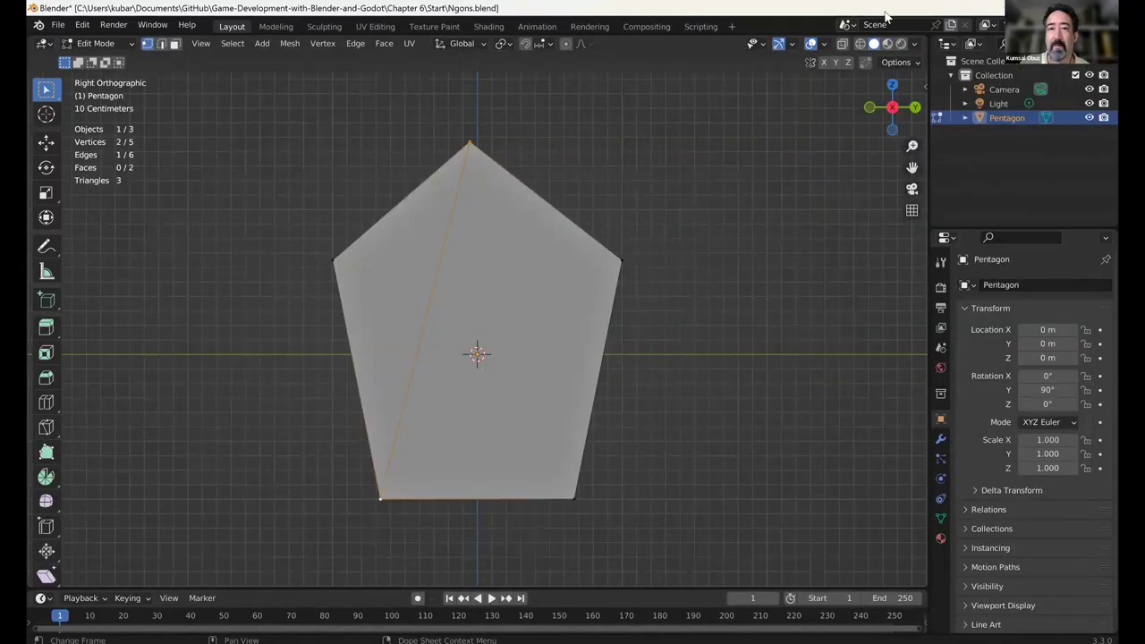
key("super+d")
left_click(604, 179)
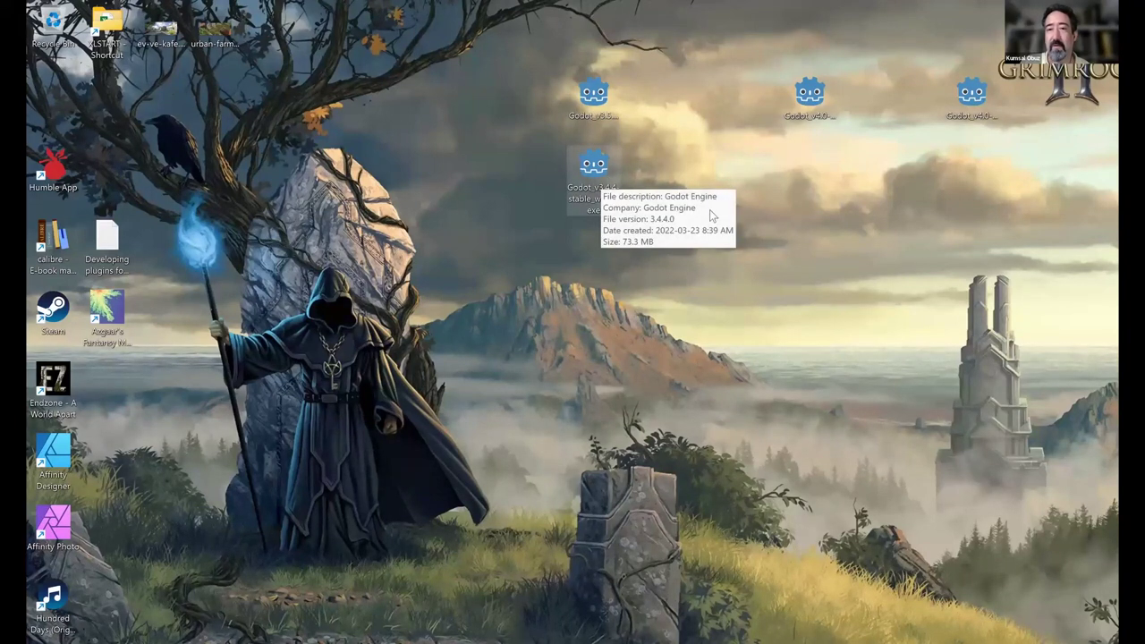
Step: Launch Godot 3.4.4 and create project vg1004 in a new vg1004 folder, opening it
double_click(595, 167)
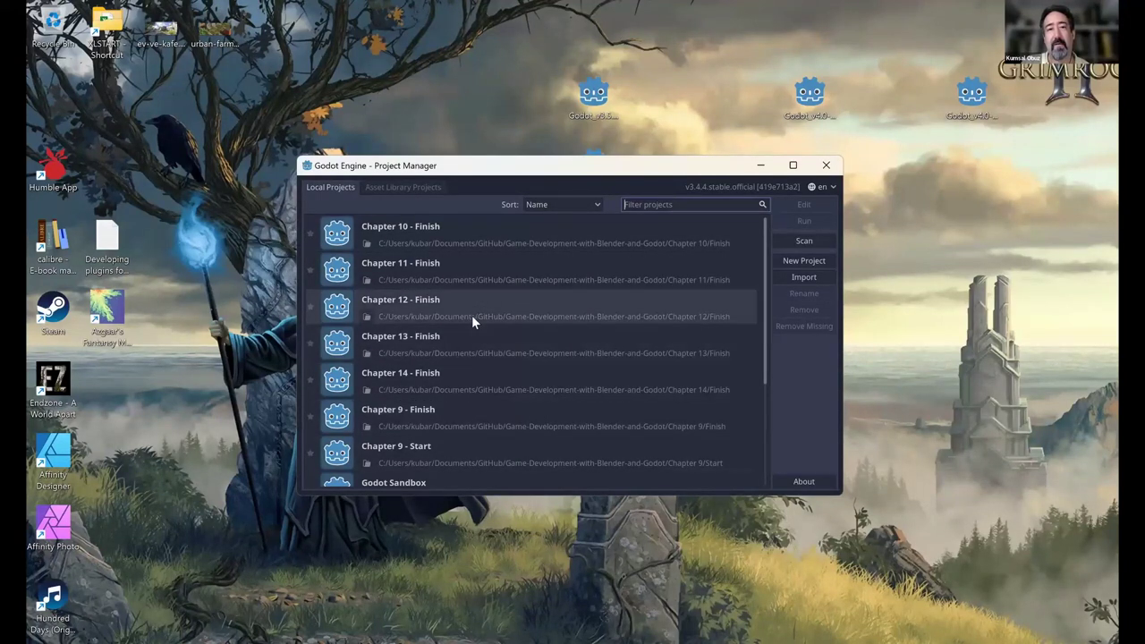
left_click(803, 261)
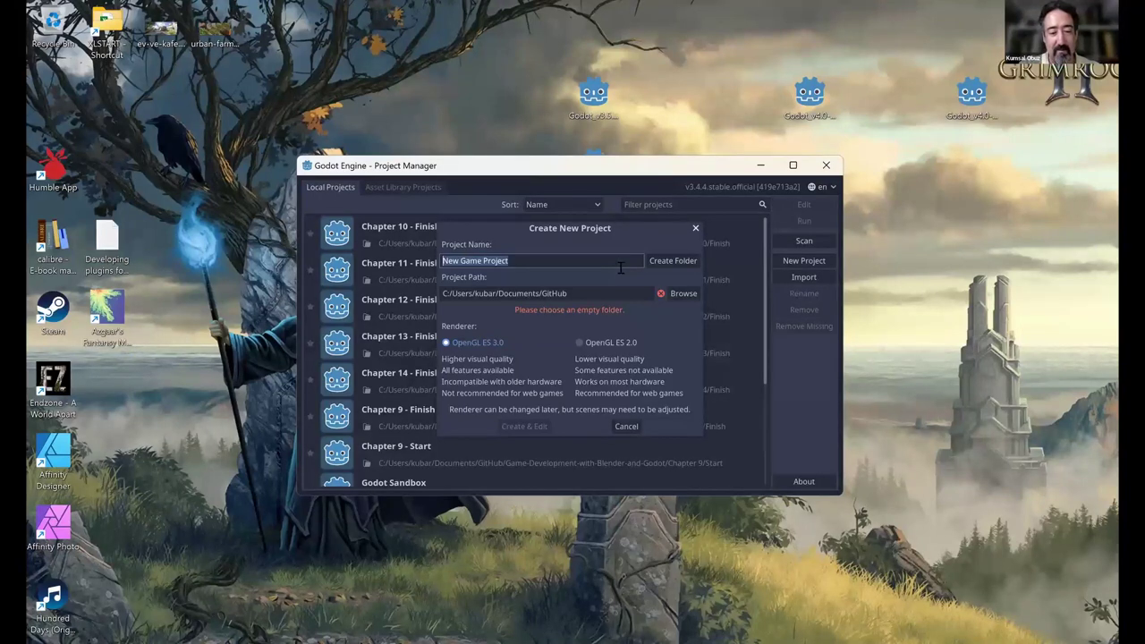
type("vg1004")
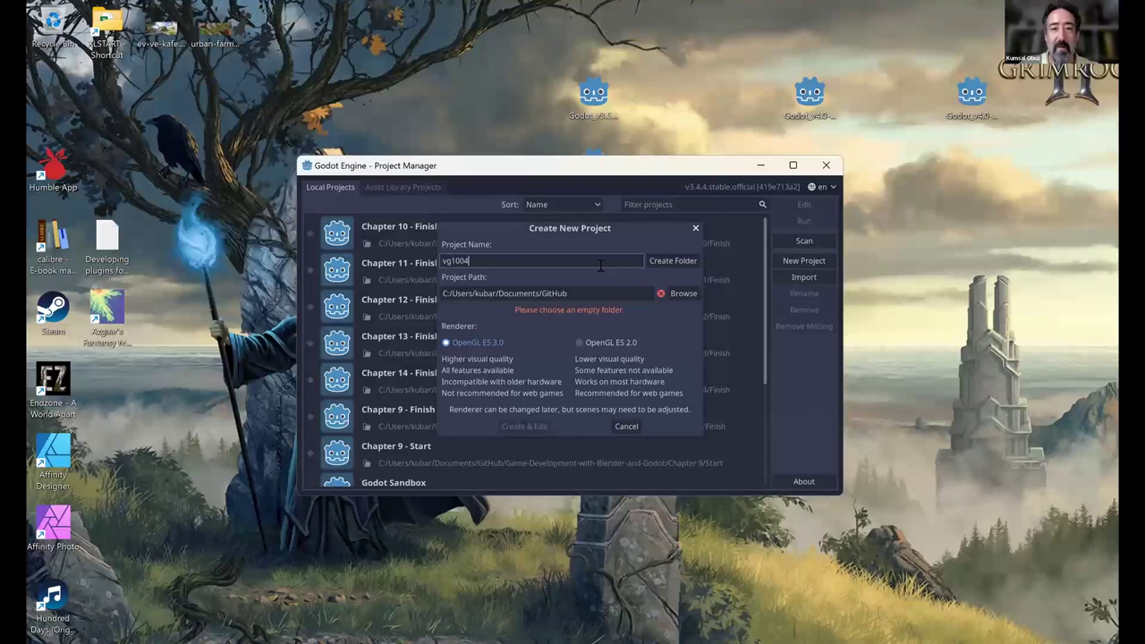
left_click(670, 260)
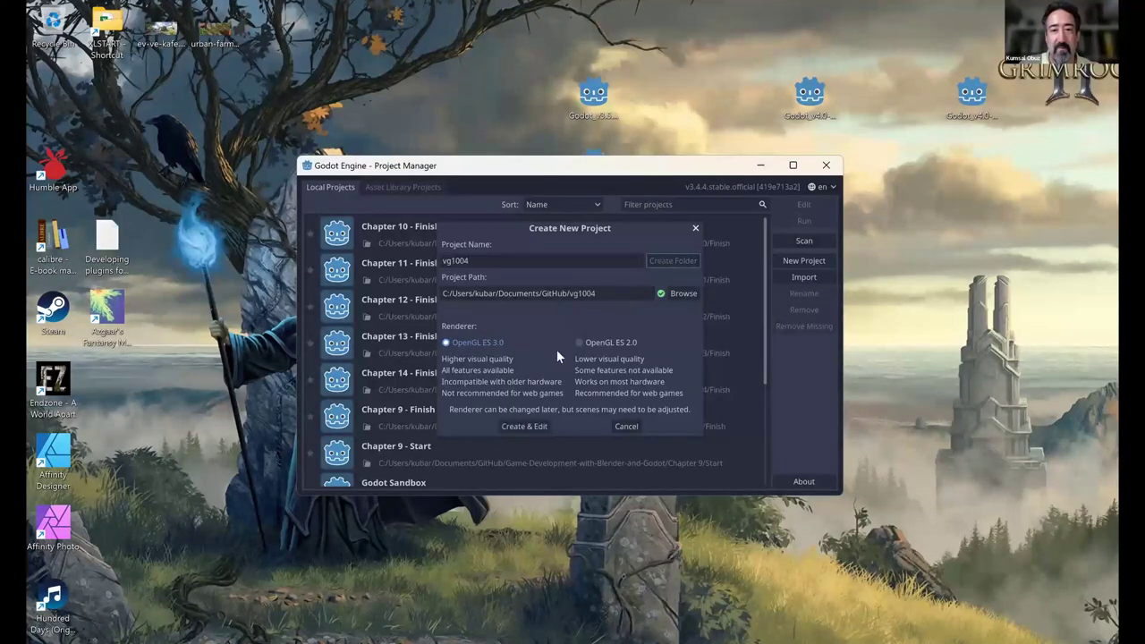
left_click(524, 426)
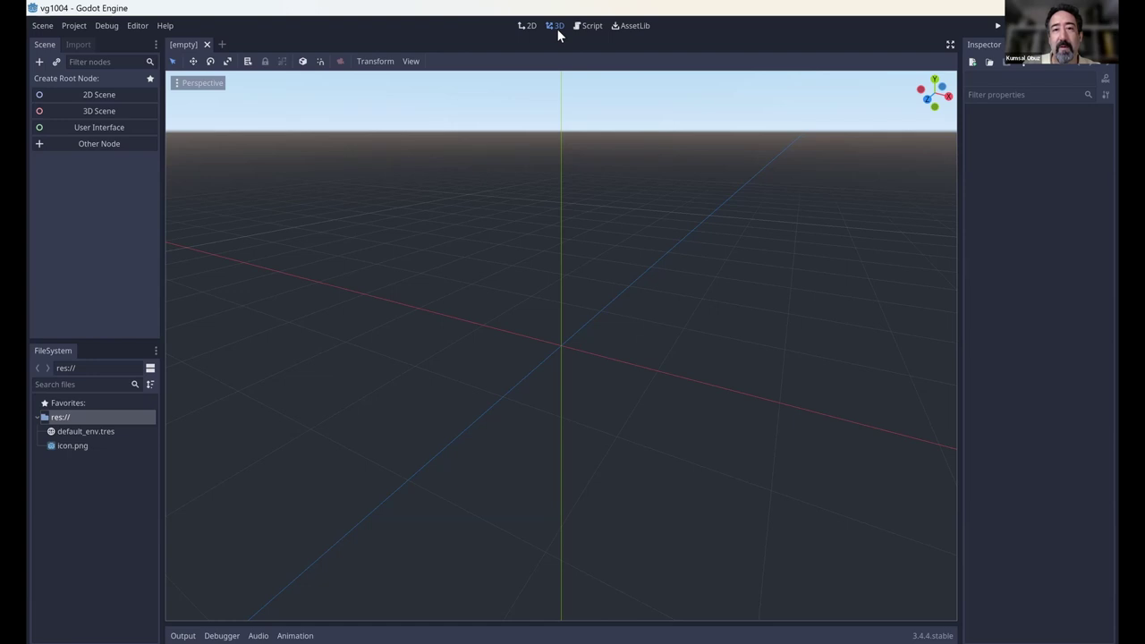
Step: Show the empty vg1004 scene in the 2D workspace
left_click(527, 26)
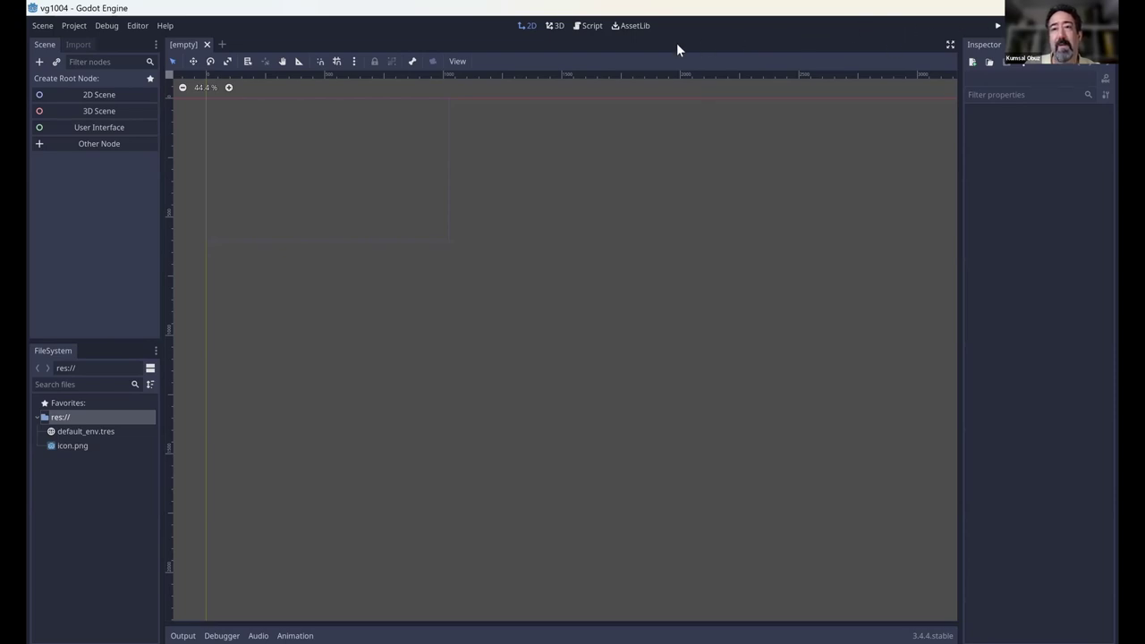
Step: Look at the Script workspace and Search Help, then go back to the 3D workspace
left_click(588, 26)
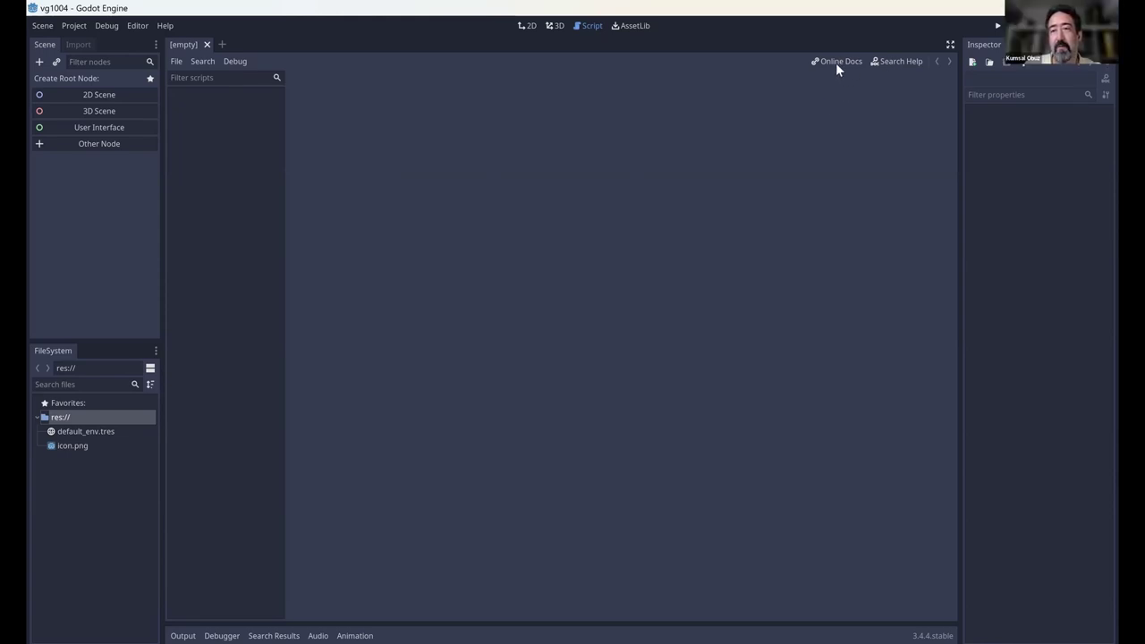
left_click(885, 61)
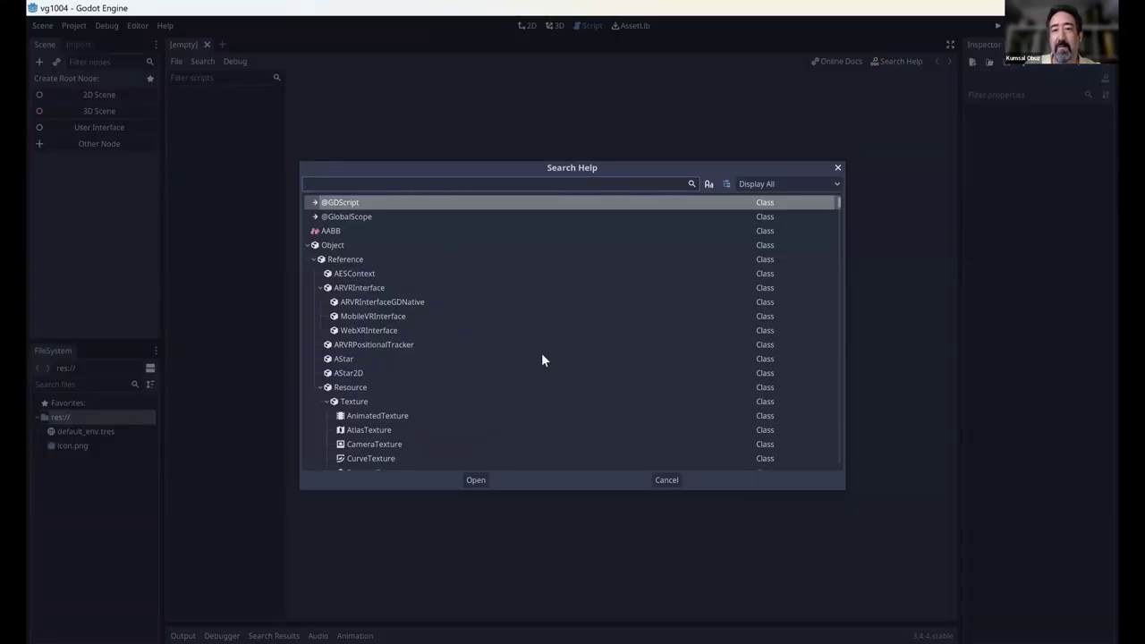
left_click(665, 480)
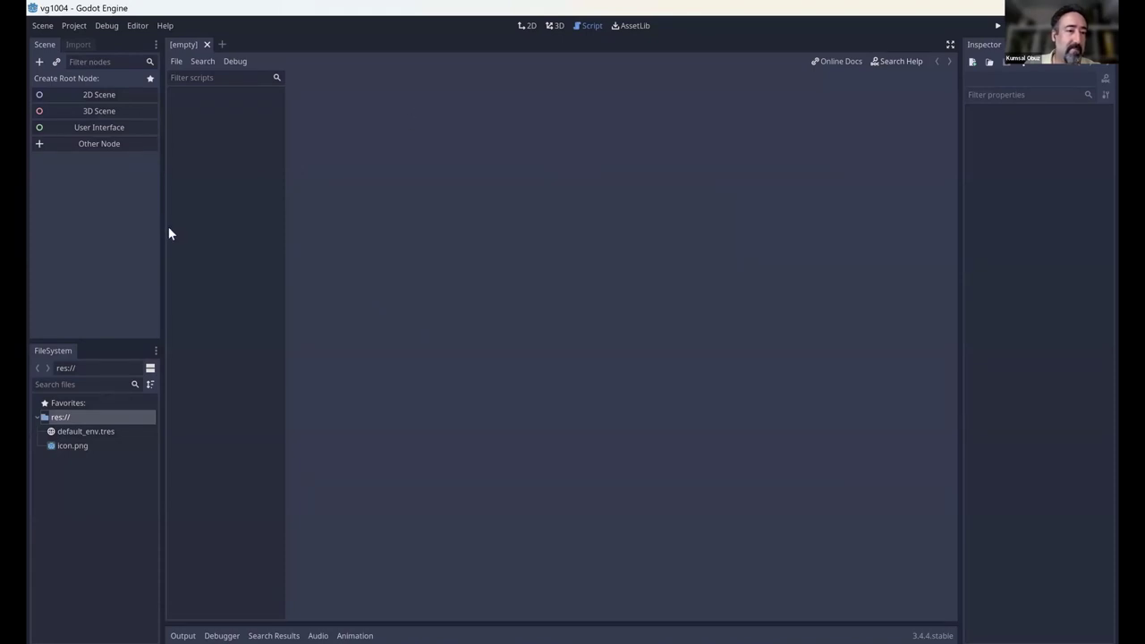
left_click(555, 26)
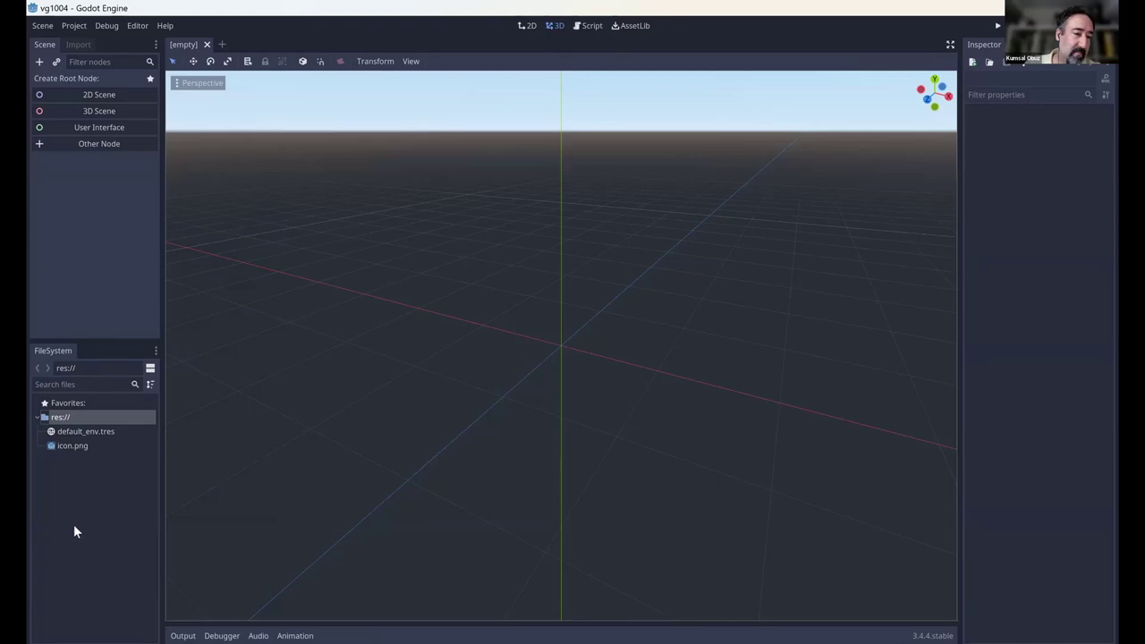
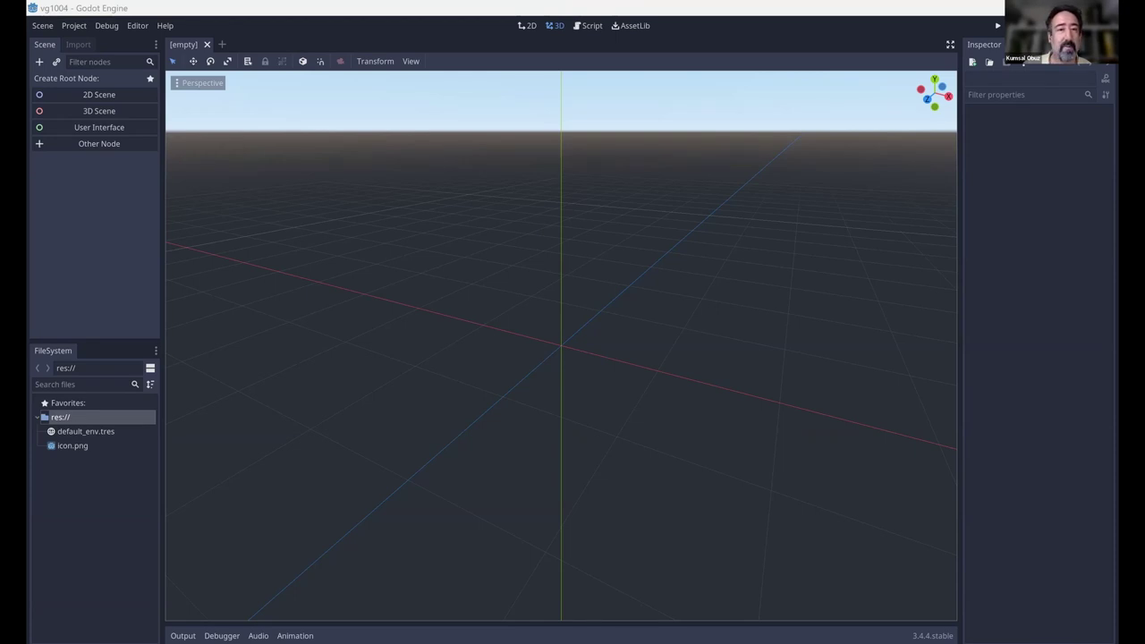
Step: Bring the vg1004 project folder up in File Explorer over the Godot editor
key("alt+Tab")
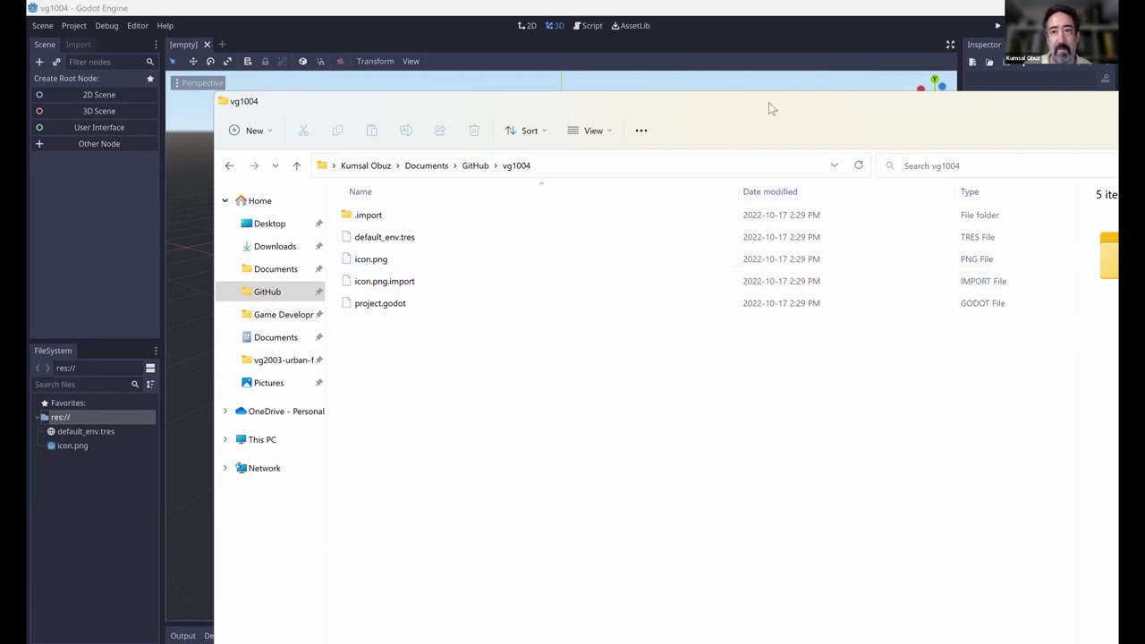
Step: Select Sconce.glb, Snake.glb and Vessel.glb in the Chapter 7 Start folder
left_click_drag(733, 112, 795, 108)
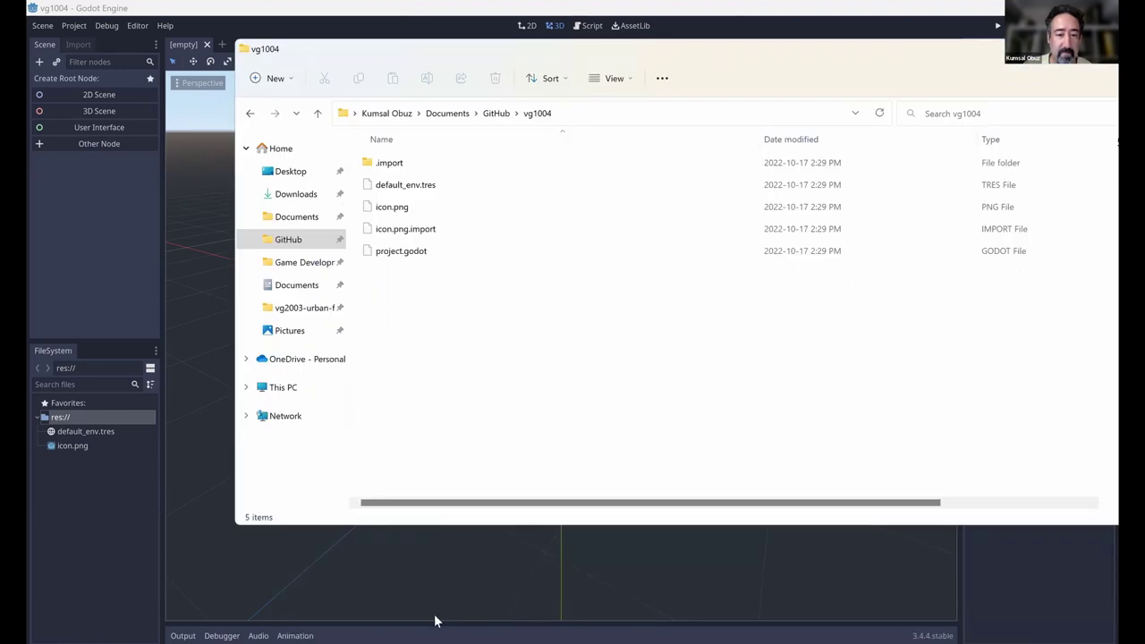
mouse_move(448, 641)
left_click(385, 587)
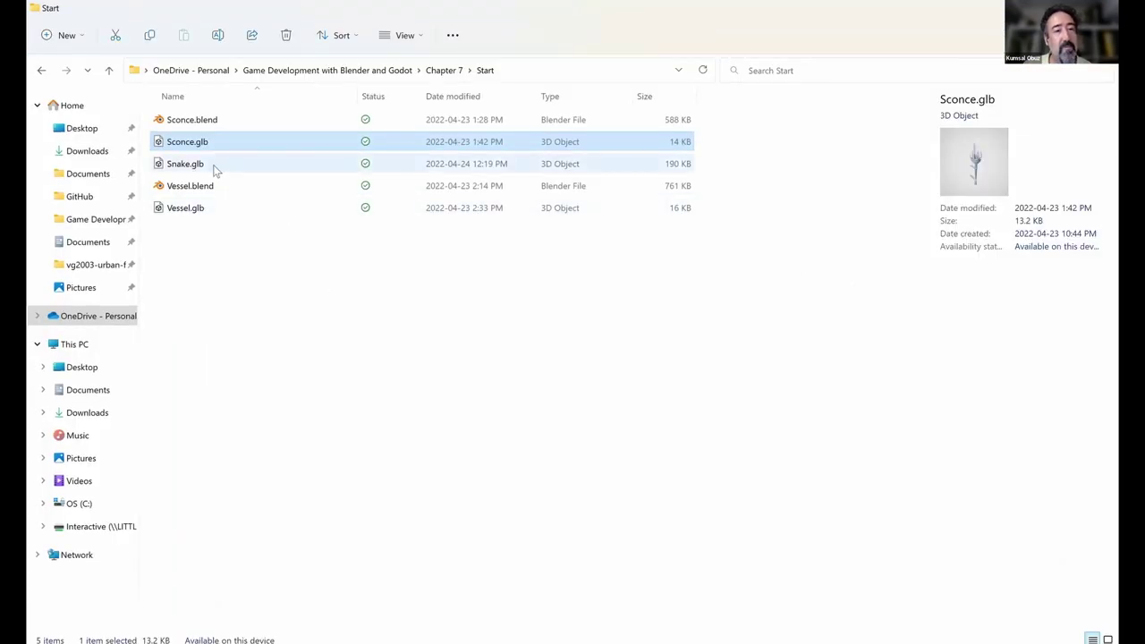
left_click(213, 166, "ctrl")
left_click(205, 208, "ctrl")
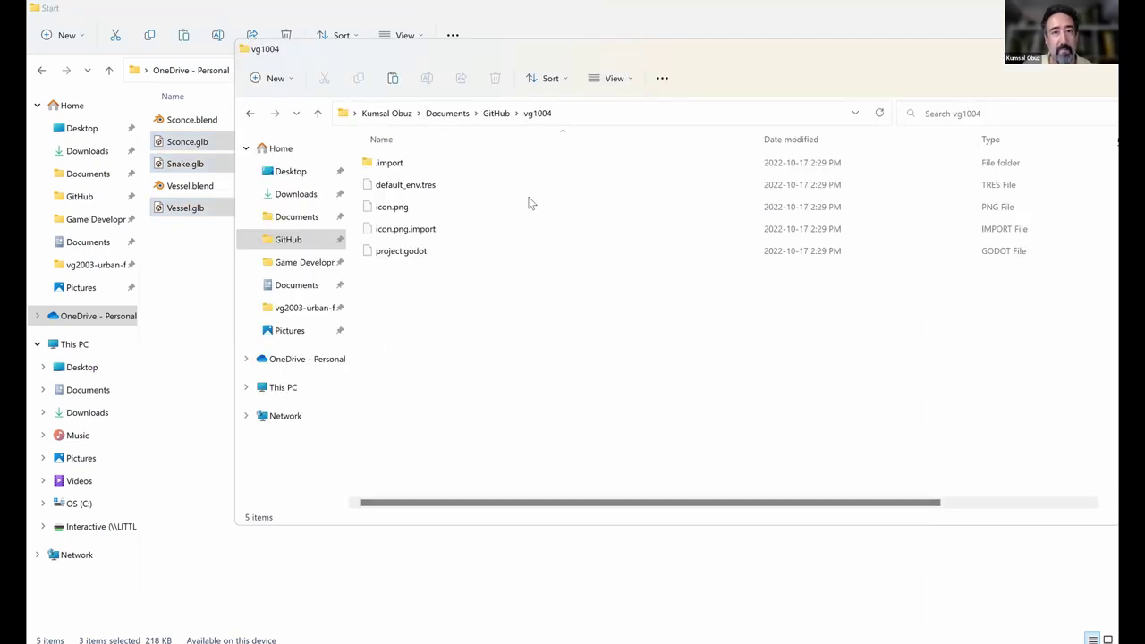
Step: Create a Models folder in vg1004 and paste the three .glb files into it
left_click(280, 79)
left_click(287, 113)
type("Models")
key("Return")
key("Return")
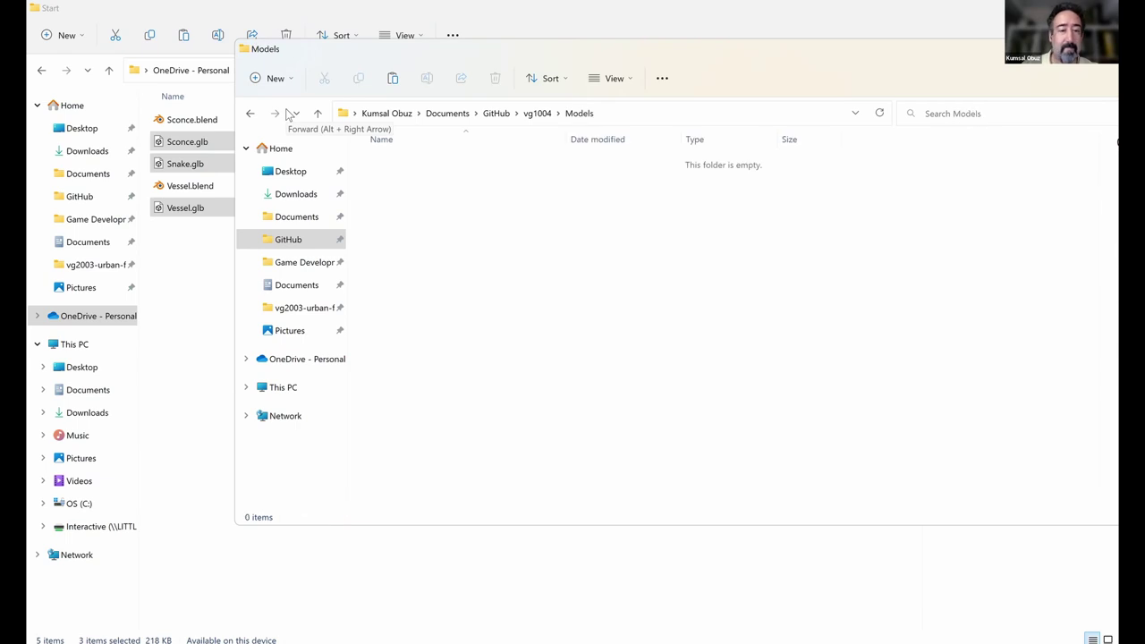
key("ctrl+v")
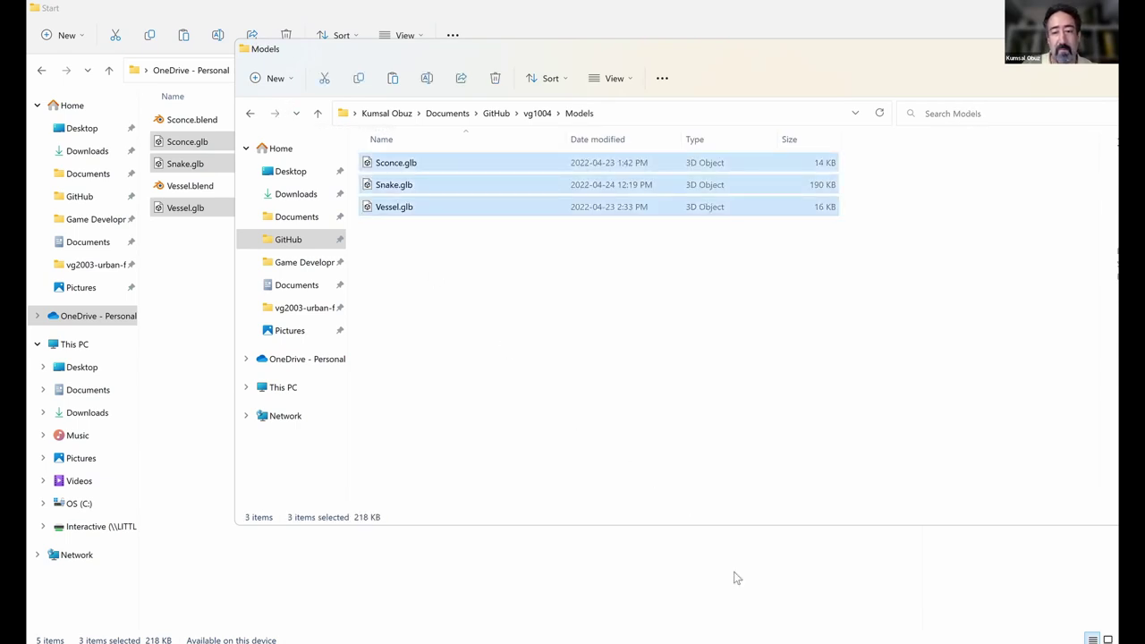
key("alt+Tab")
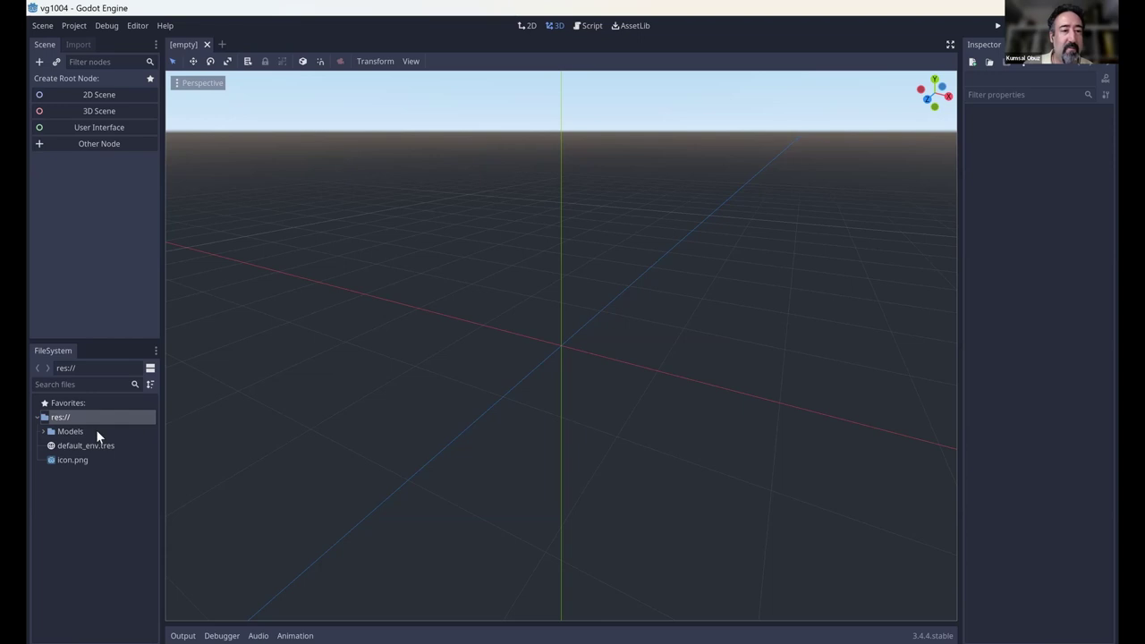
Step: Expand the Models folder in FileSystem and select Sconce.glb, Snake.glb and Vessel.glb
left_click(42, 432)
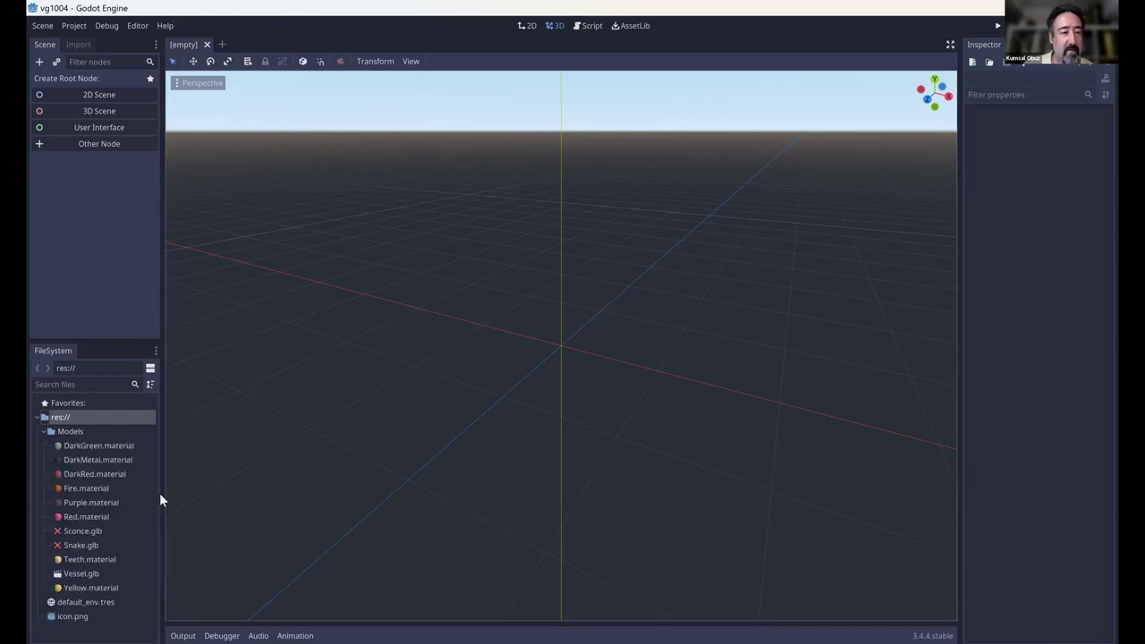
left_click_drag(158, 494, 174, 493)
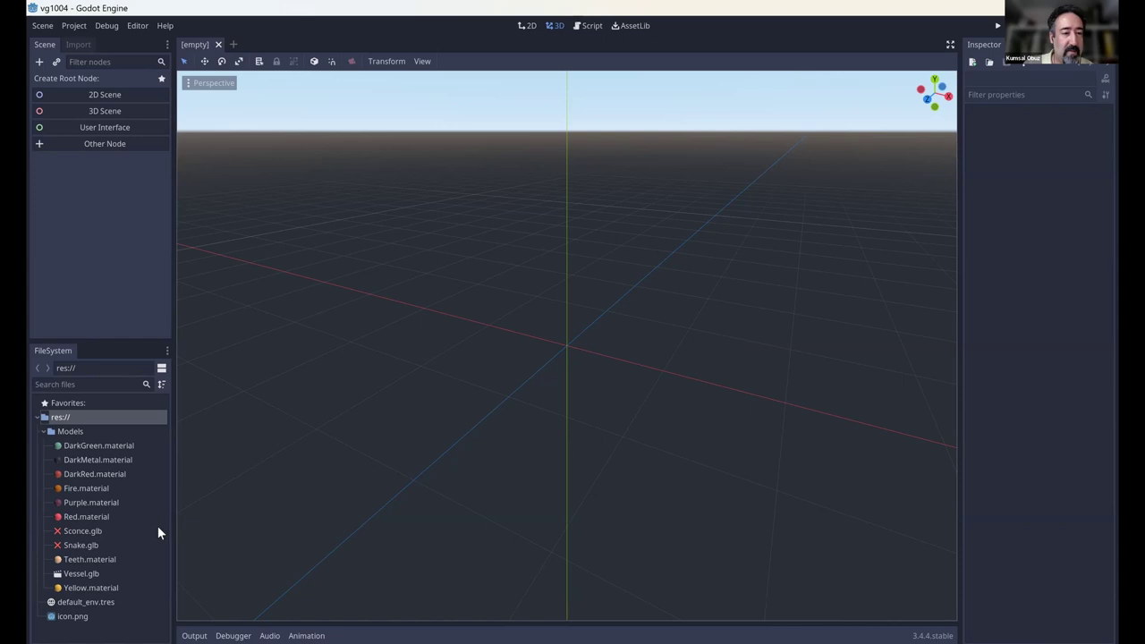
left_click(88, 531)
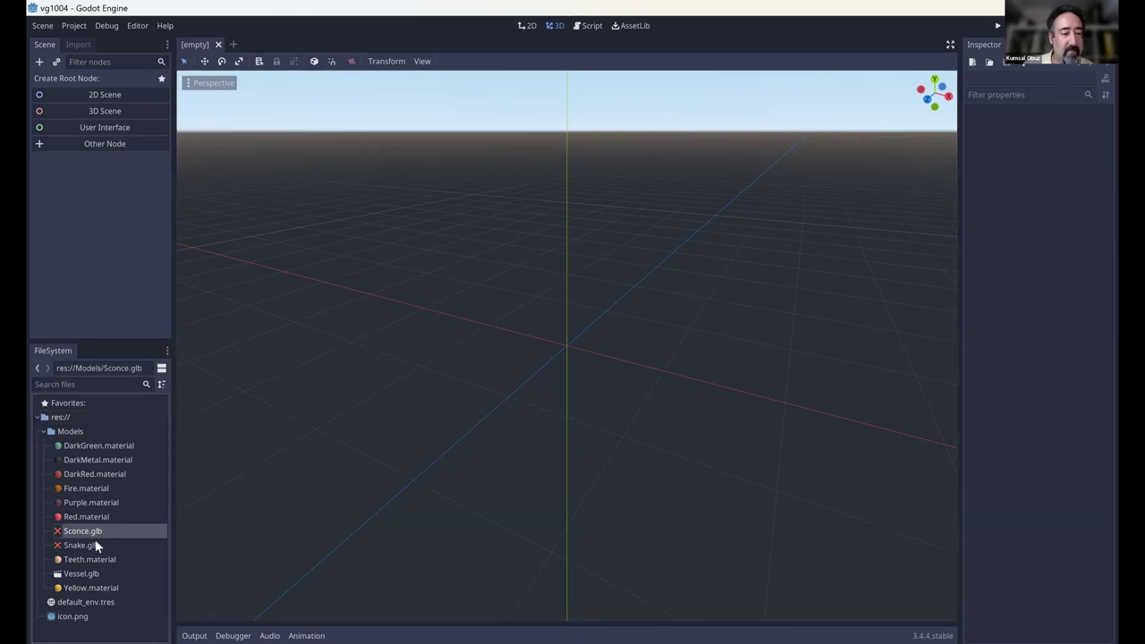
left_click(90, 545, "shift")
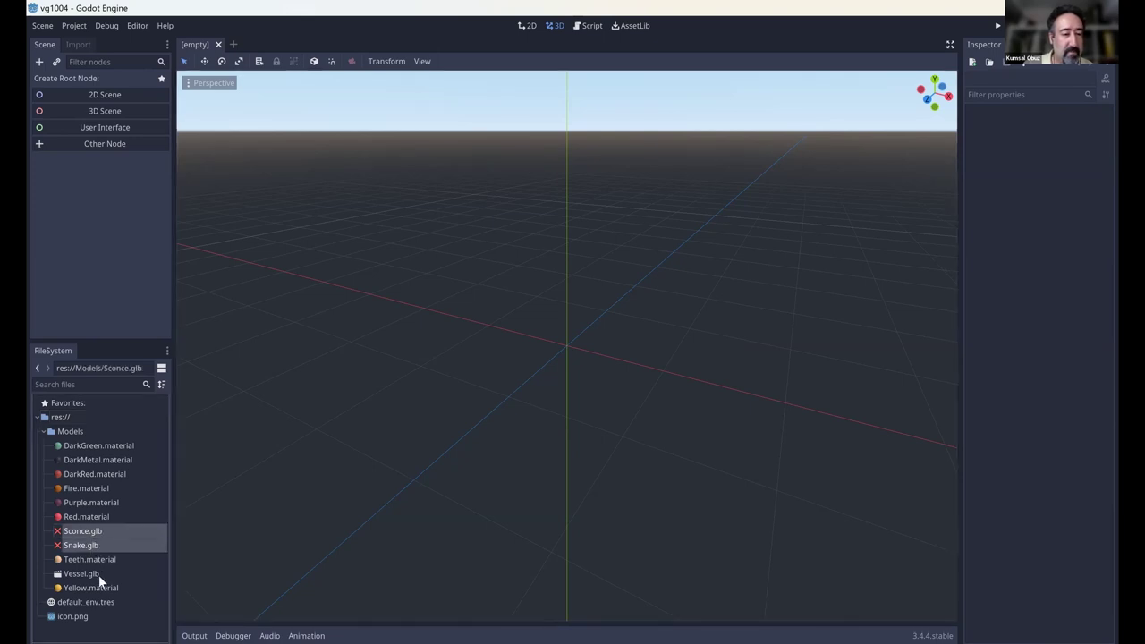
left_click(96, 574, "ctrl")
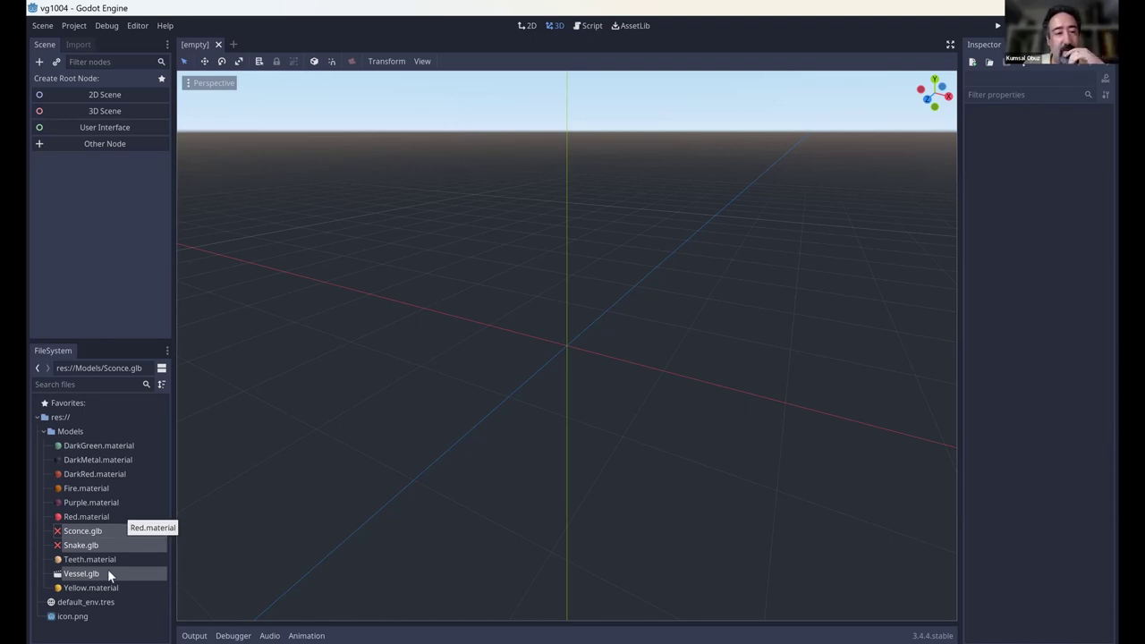
Step: Inspect DarkGreen.material's Albedo, Metallic, Roughness, Normal Map and Depth sections in the Inspector
left_click(87, 446)
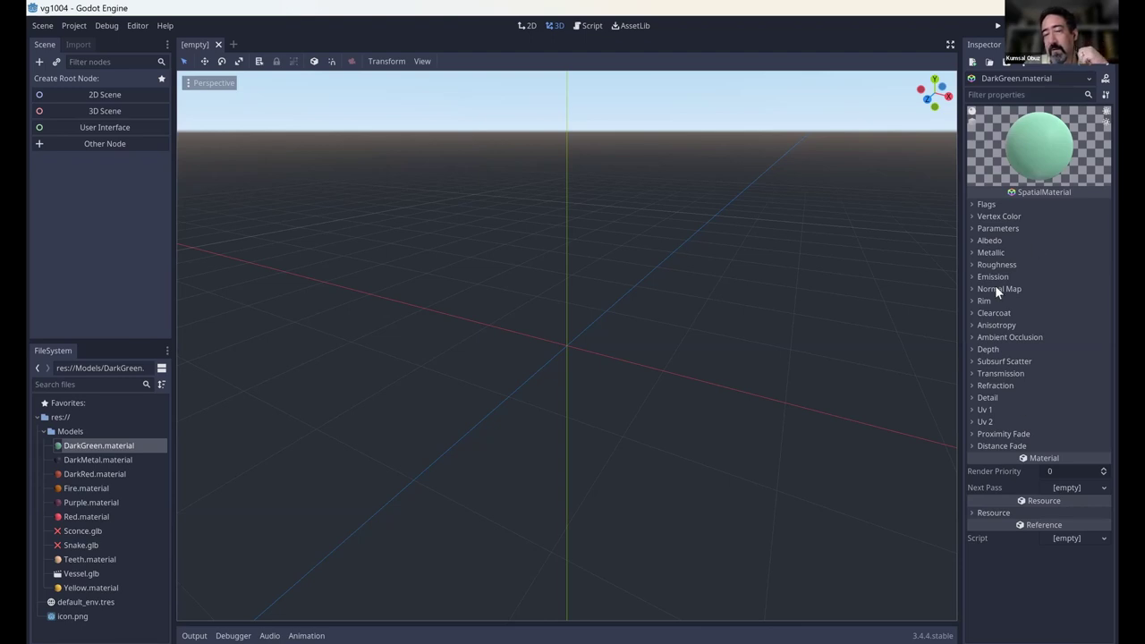
left_click(1024, 240)
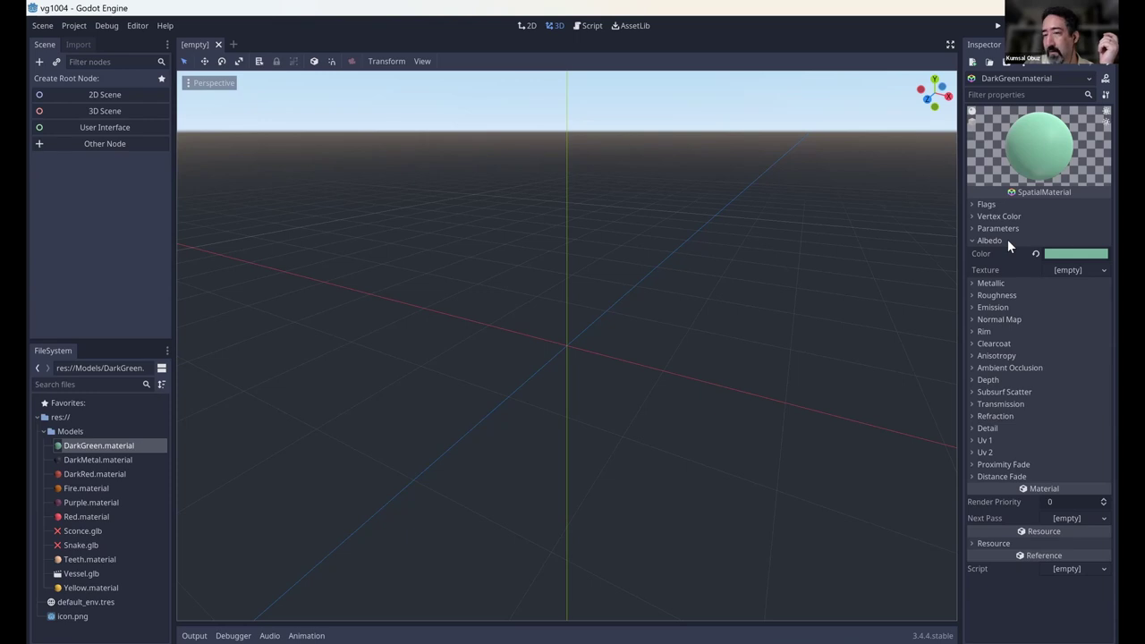
left_click(1008, 239)
left_click(1013, 252)
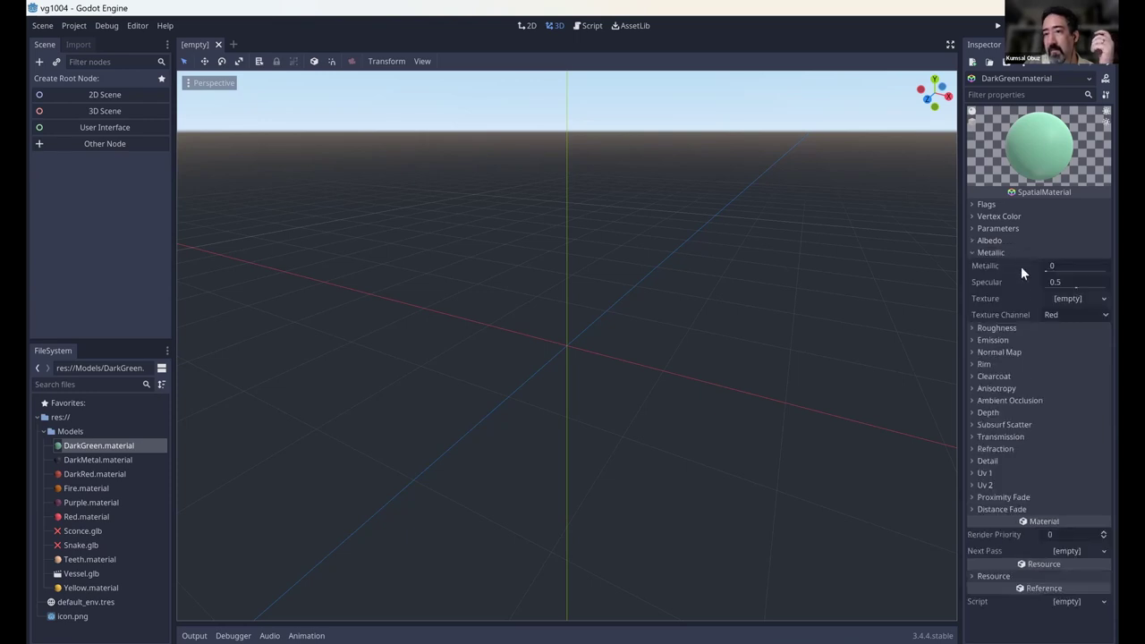
left_click(1025, 327)
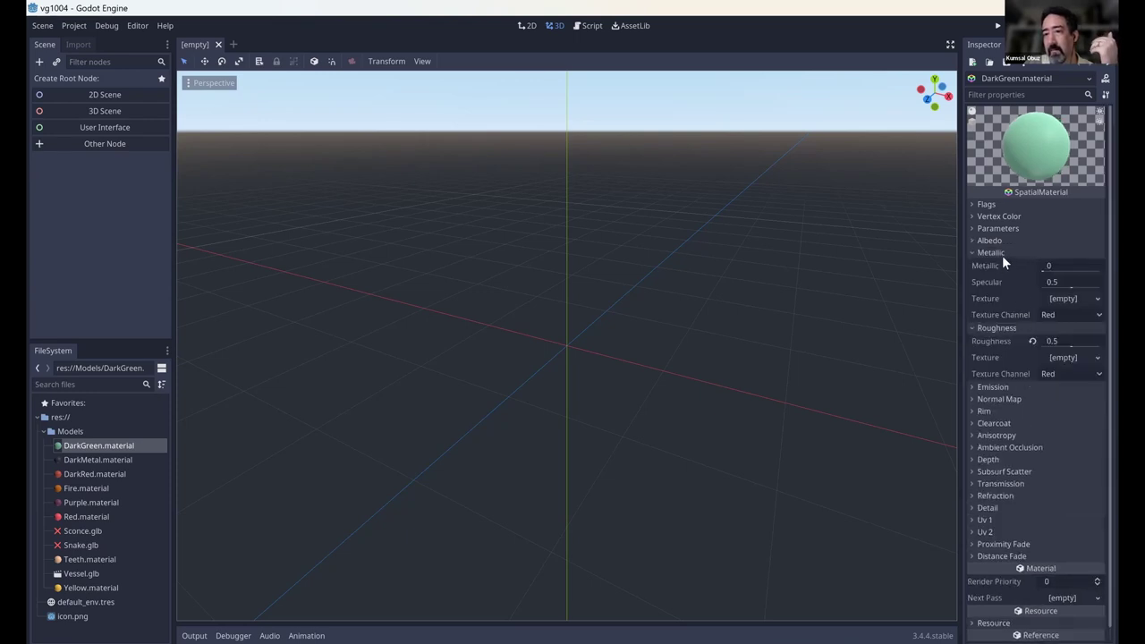
left_click(1032, 401)
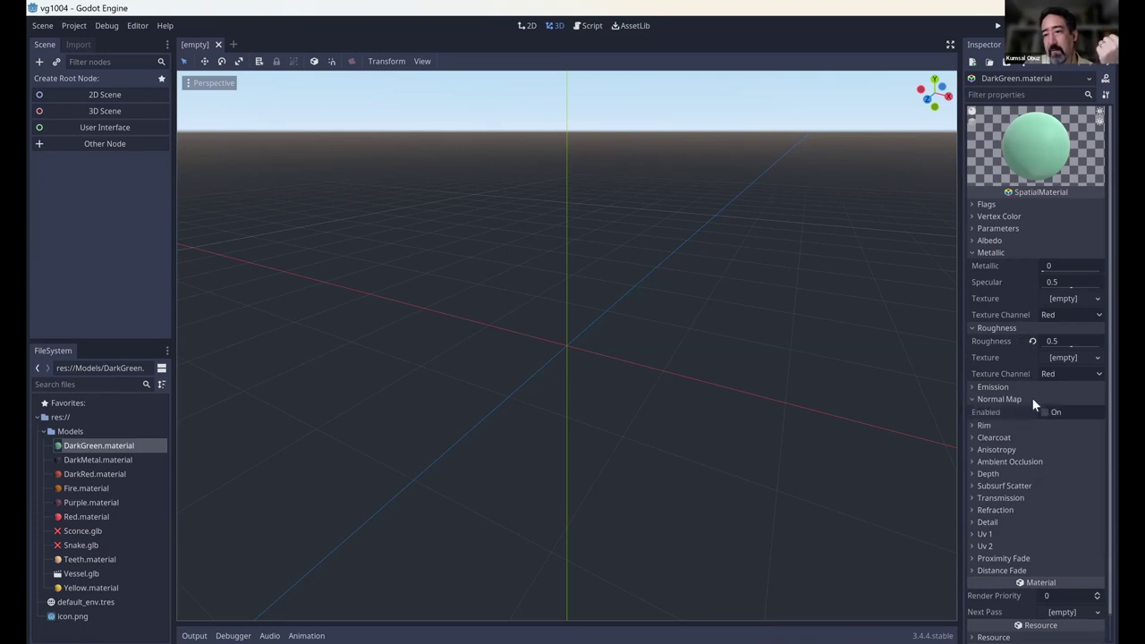
left_click(1030, 475)
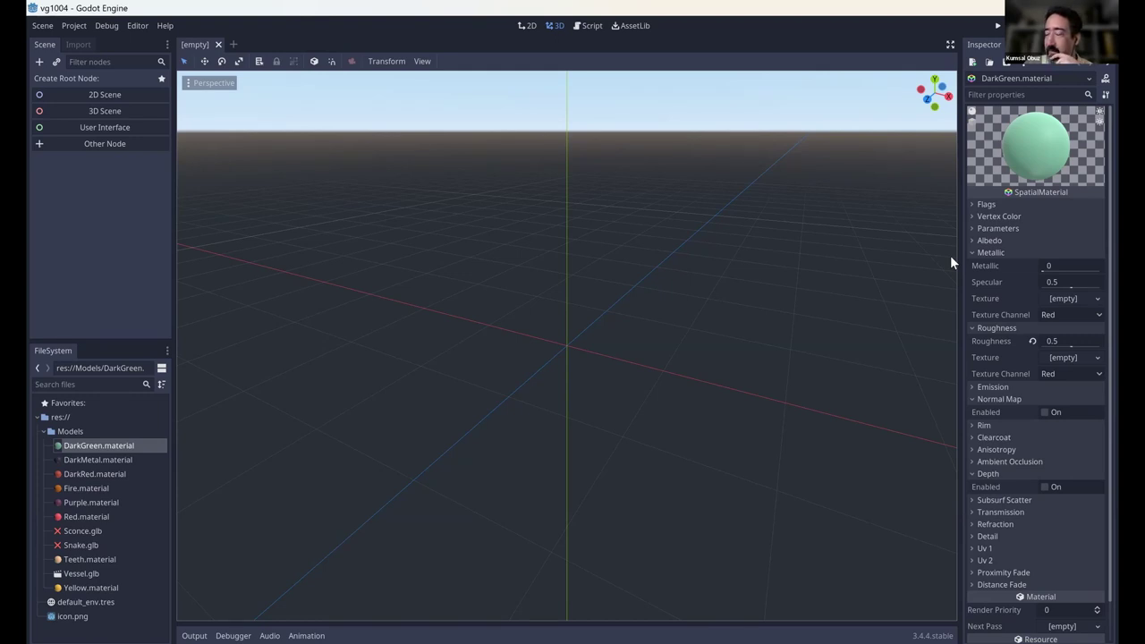
left_click(993, 252)
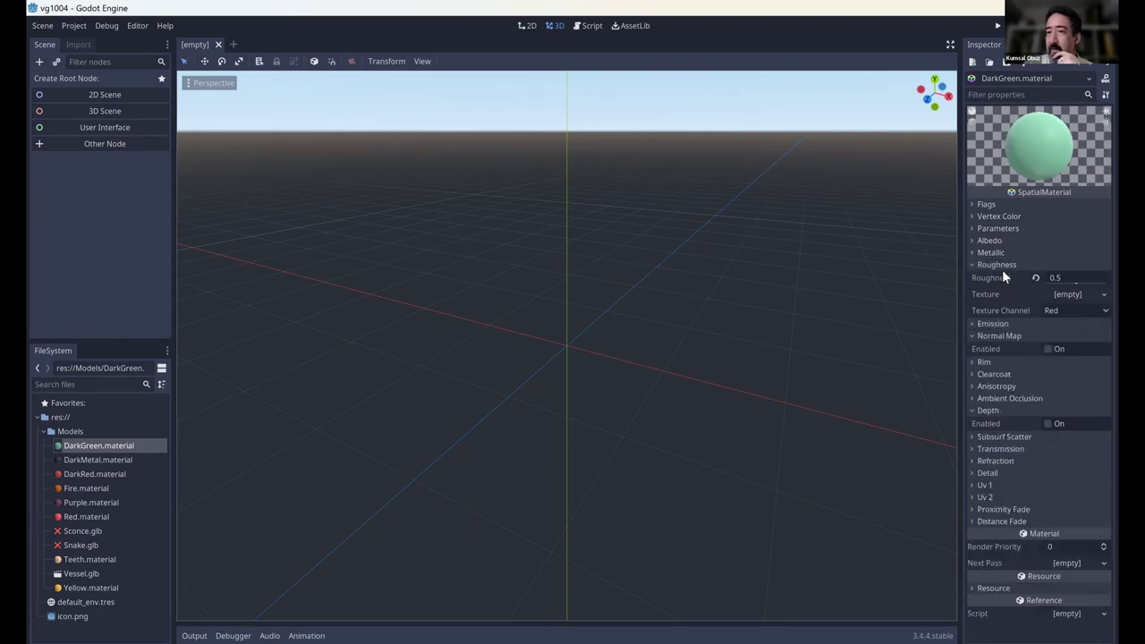
left_click(1000, 266)
left_click(1000, 288)
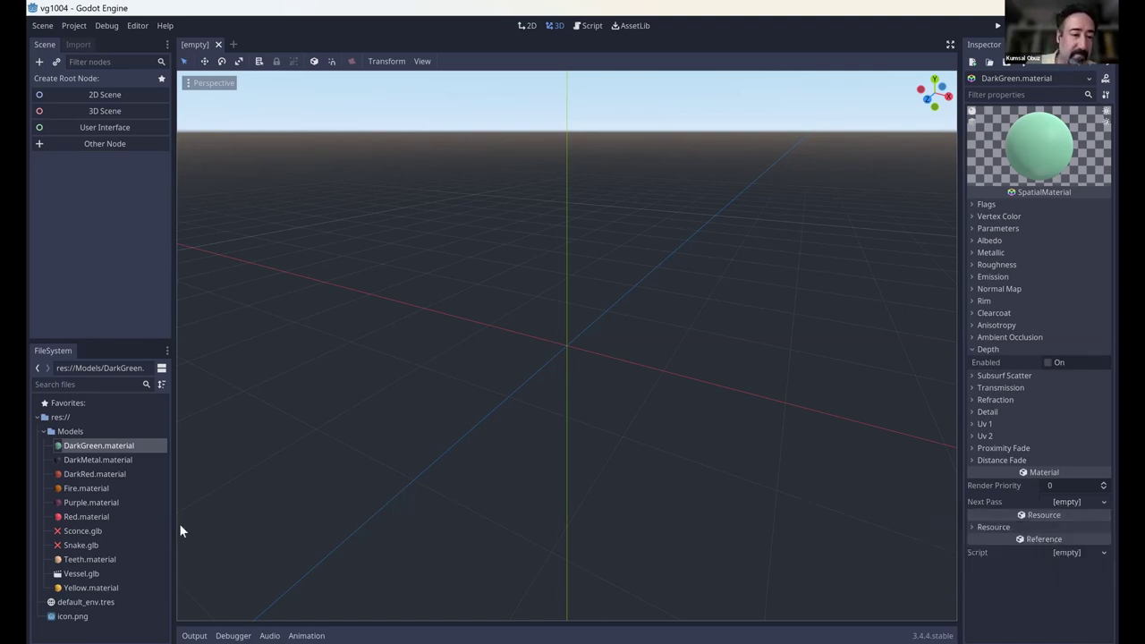
Step: Select Sconce.glb, then switch to the Importing Assets into Godot slide in Chrome
left_click(74, 532)
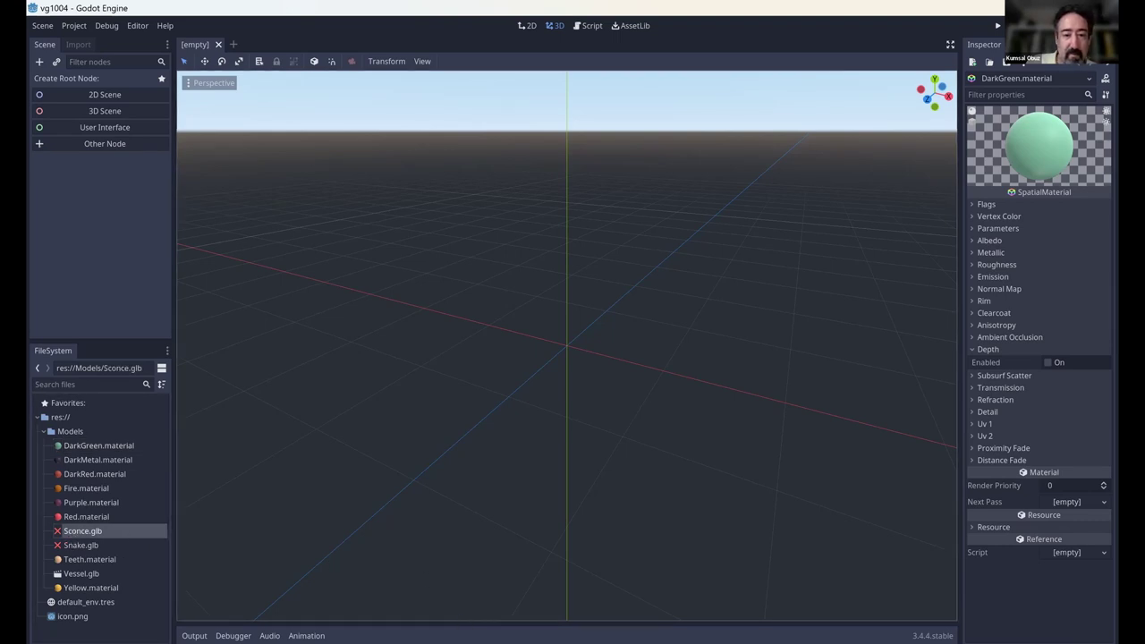
mouse_move(532, 574)
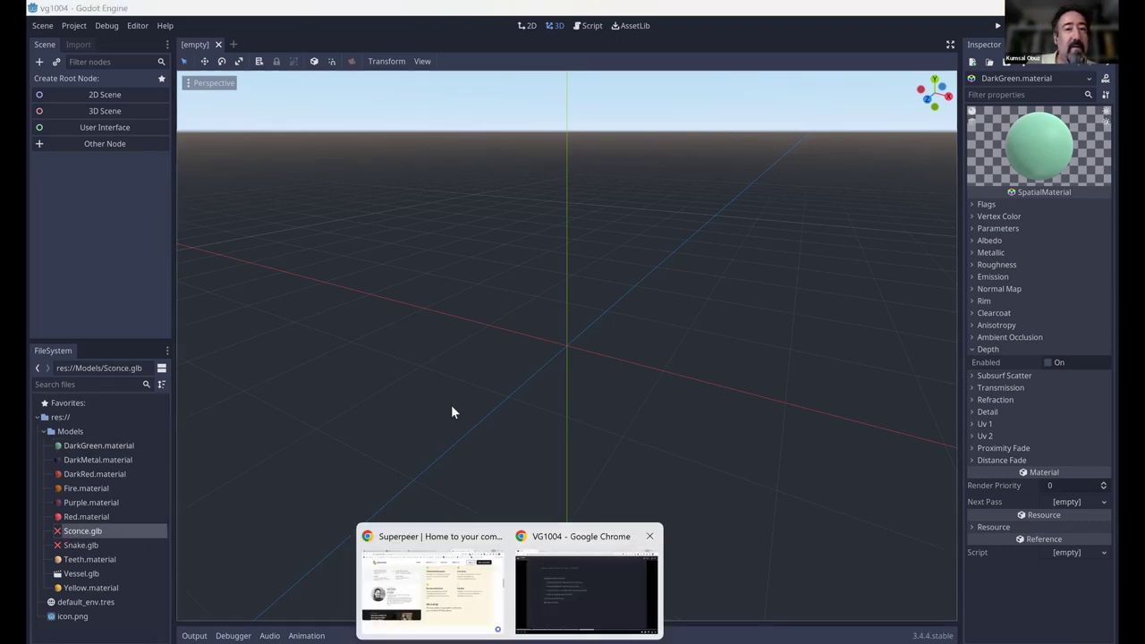
key("alt+Tab")
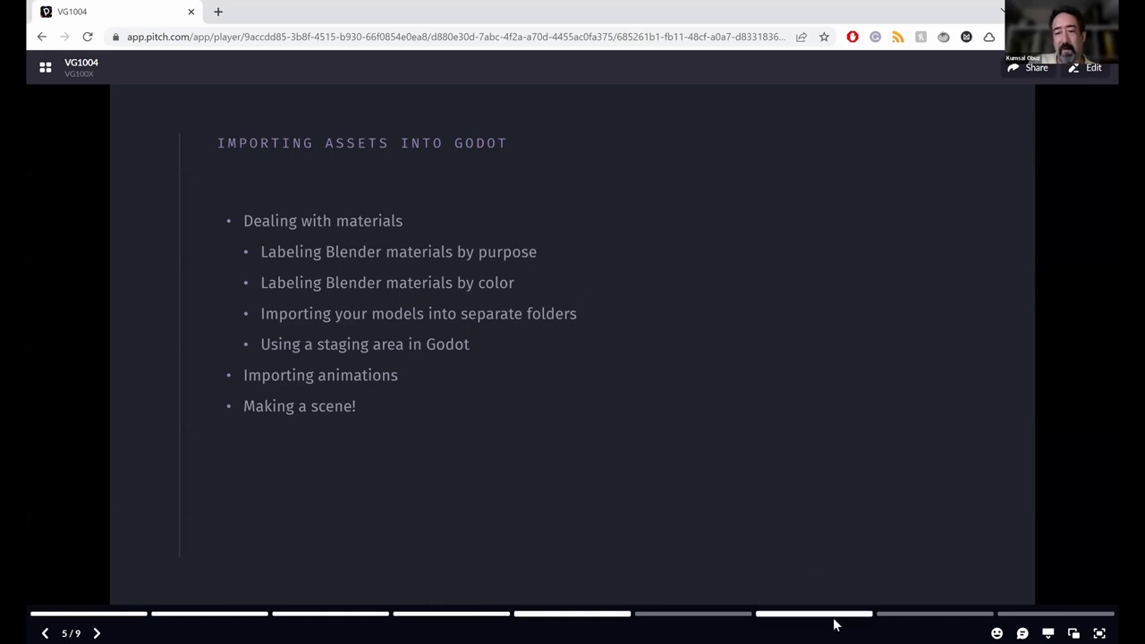
Step: Return from the Pitch slides to the Godot editor
key("alt+Tab")
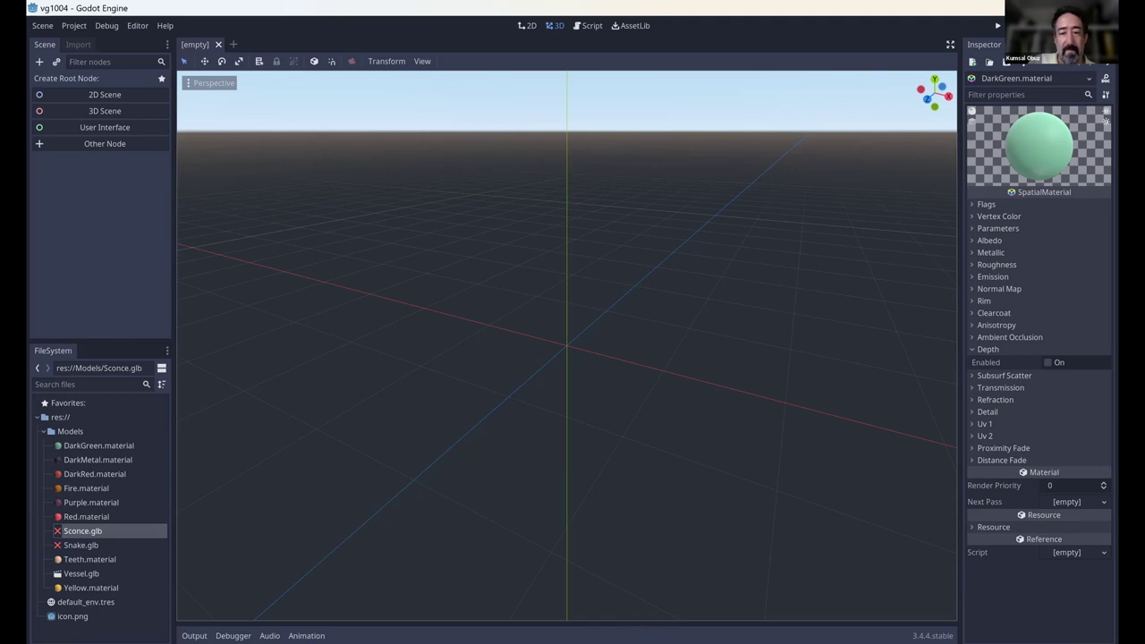
Step: Switch to the Pitch slides and back to the Godot editor's empty 3D scene
key("alt+Tab")
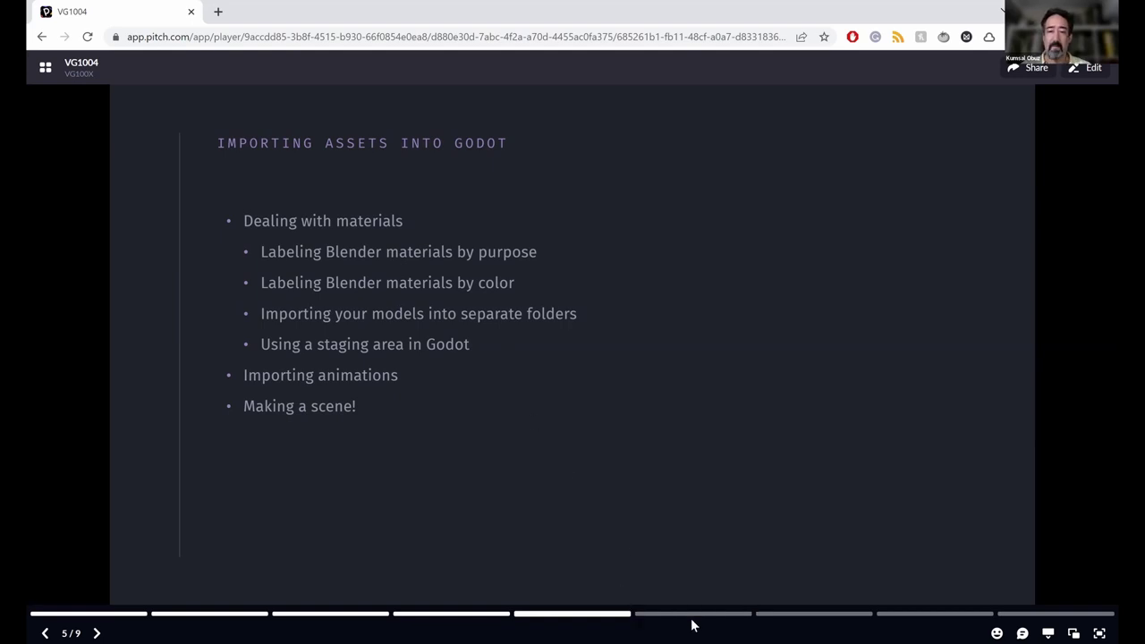
mouse_move(792, 642)
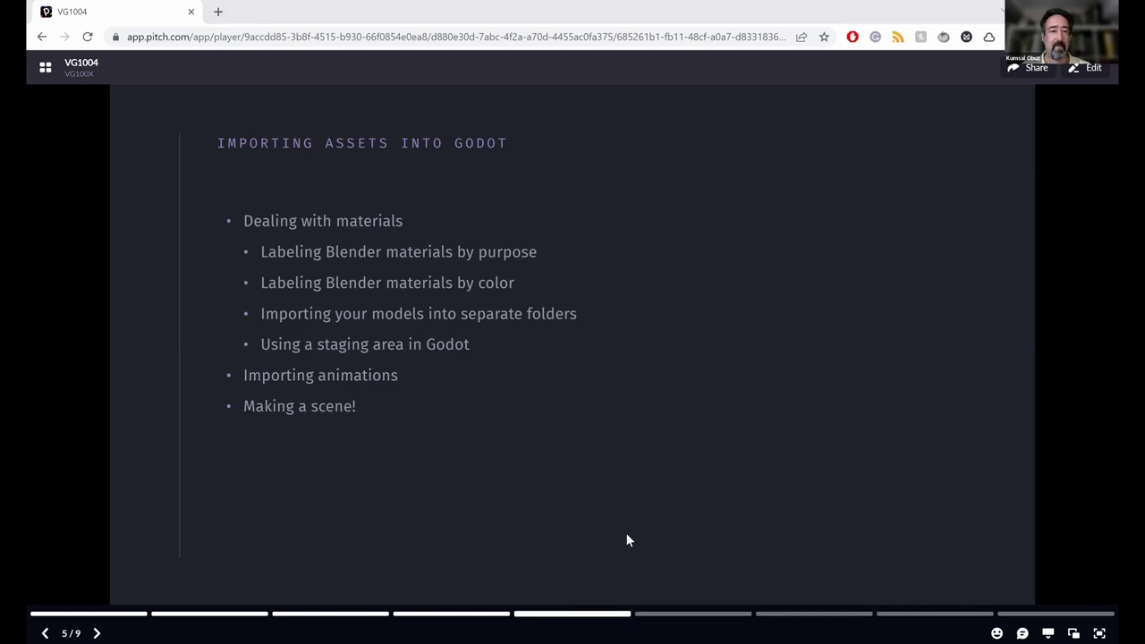
key("alt+Tab")
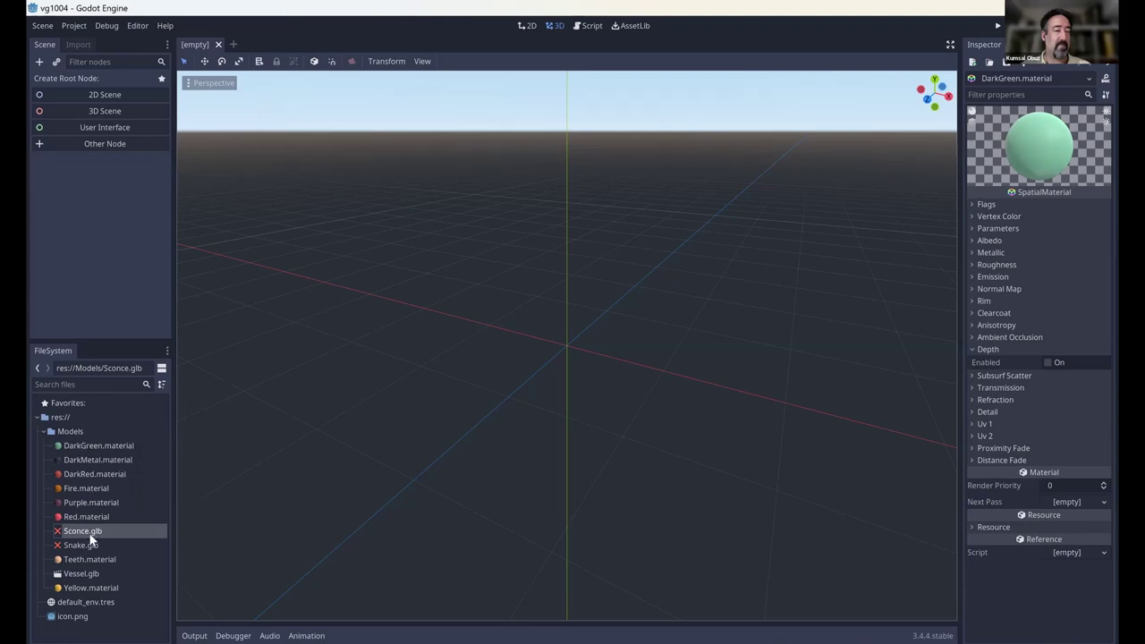
Step: Select DarkGreen.material, then switch to the 'Importing assets into Godot' slide 5 of 9
left_click(95, 450)
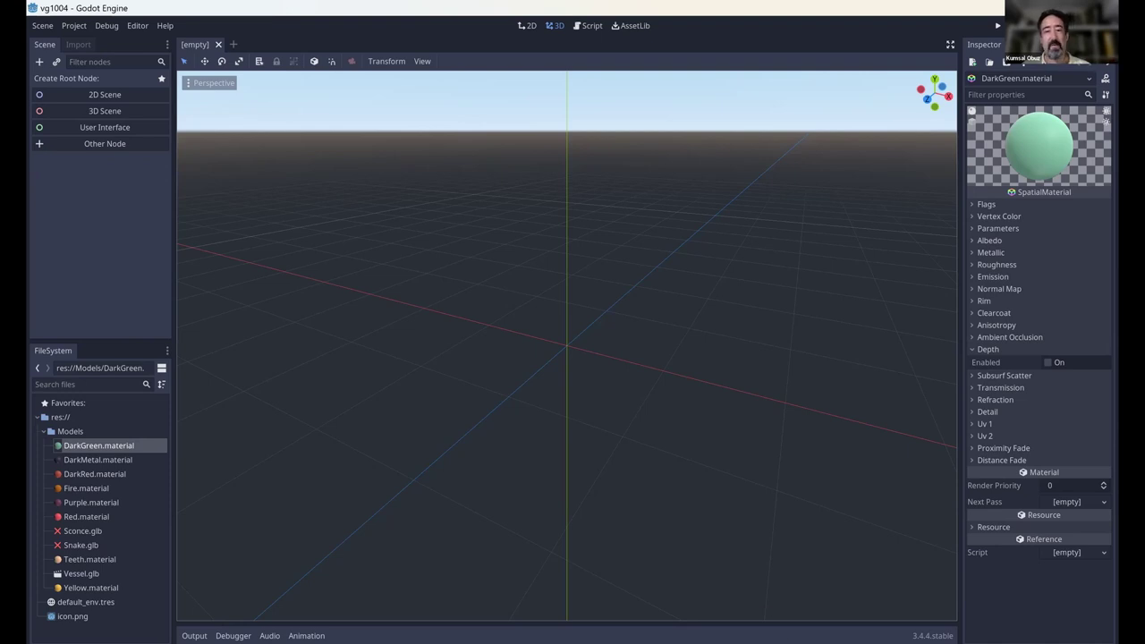
key("alt+Tab")
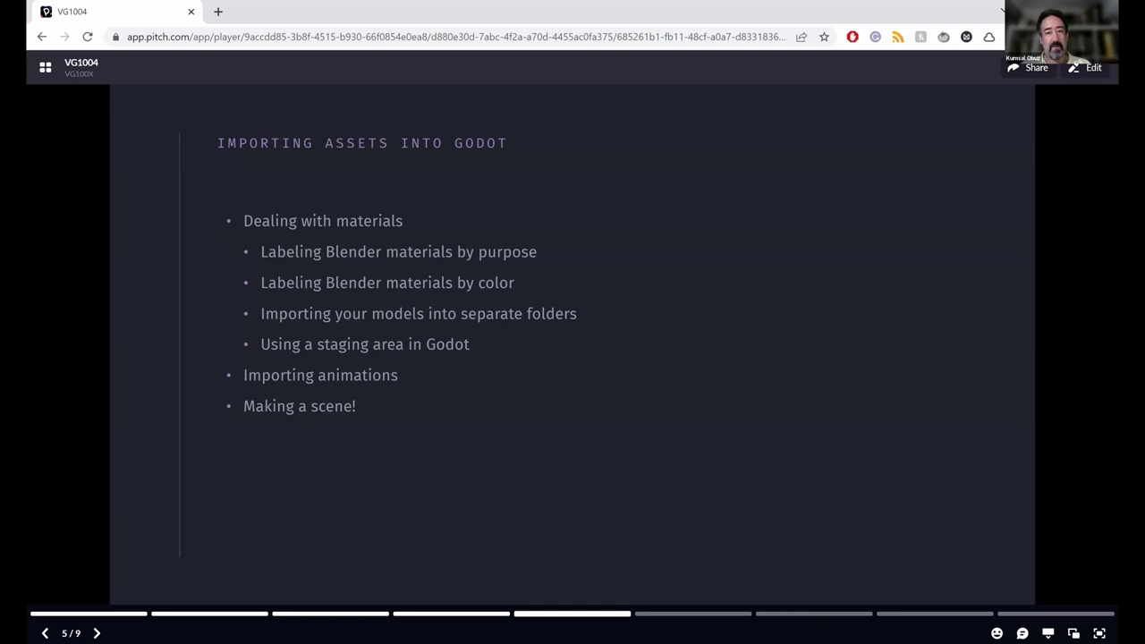
Step: Toggle between Pitch and Godot, ending in the editor with DarkGreen.material open
key("alt+Tab")
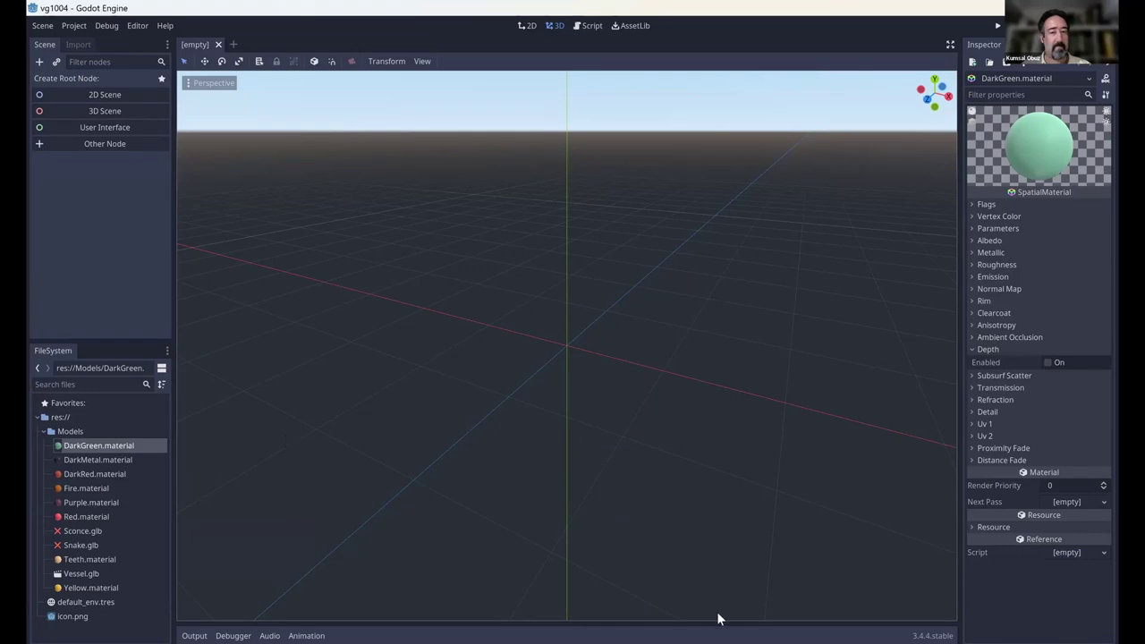
key("alt+Tab")
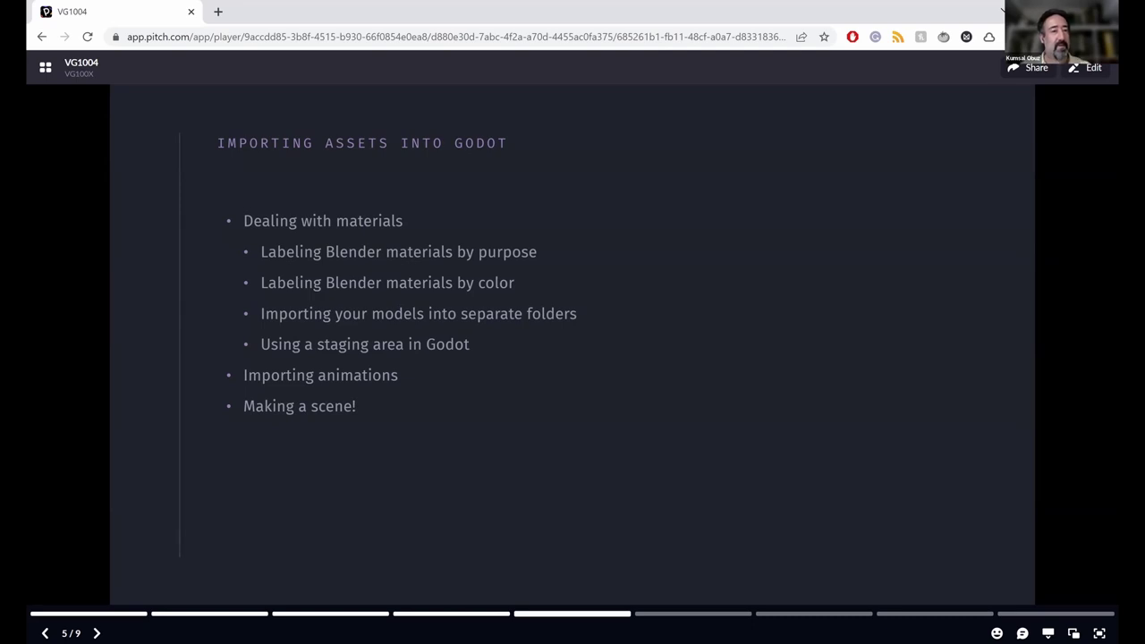
key("alt+Tab")
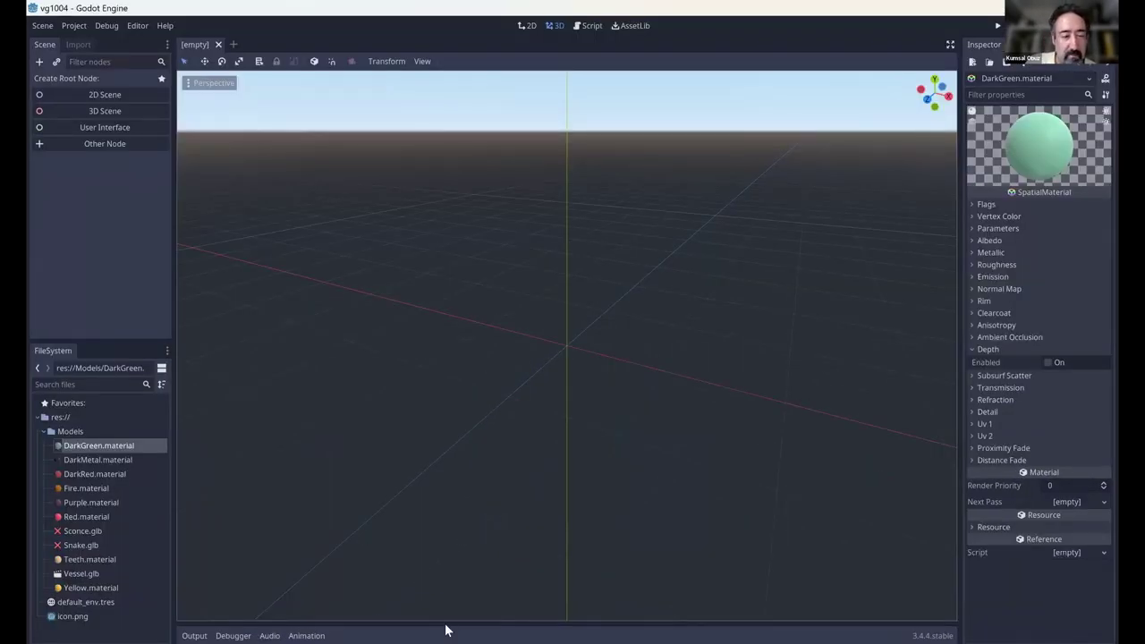
Step: Preview Vessel.glb's grey open box in 3D Viewer from the Start folder, then close it
left_click(77, 531)
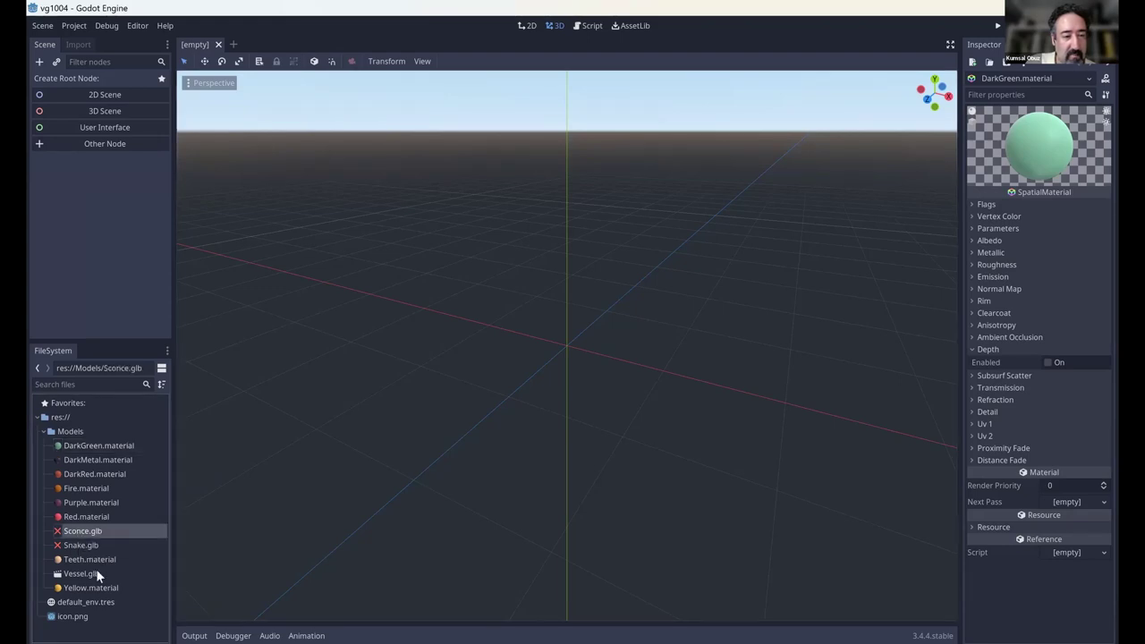
left_click(93, 571)
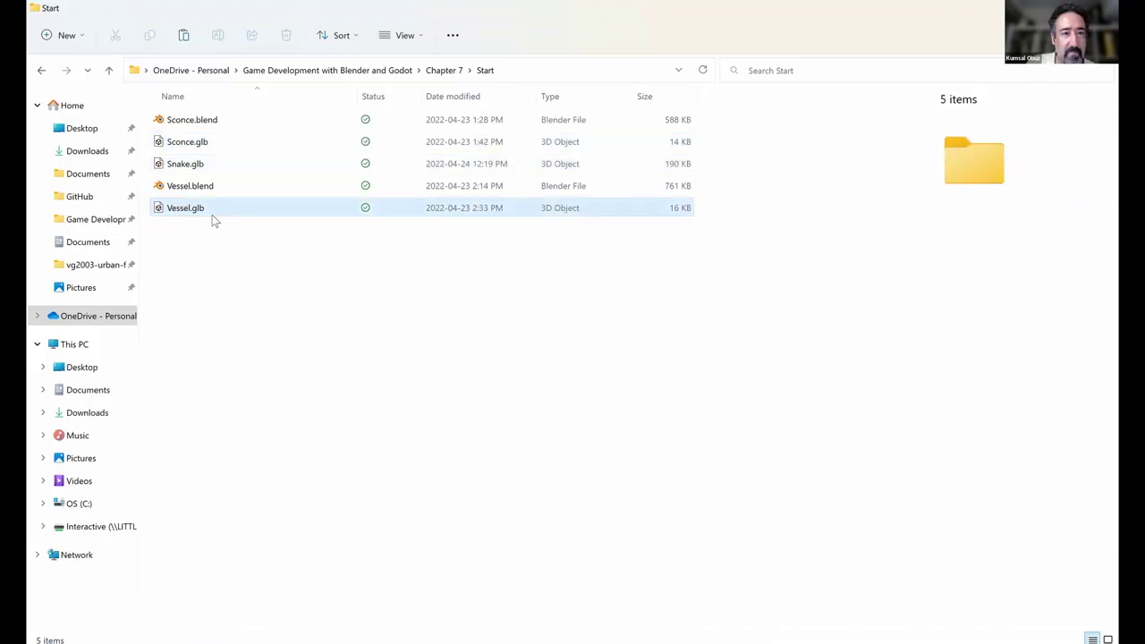
double_click(202, 205)
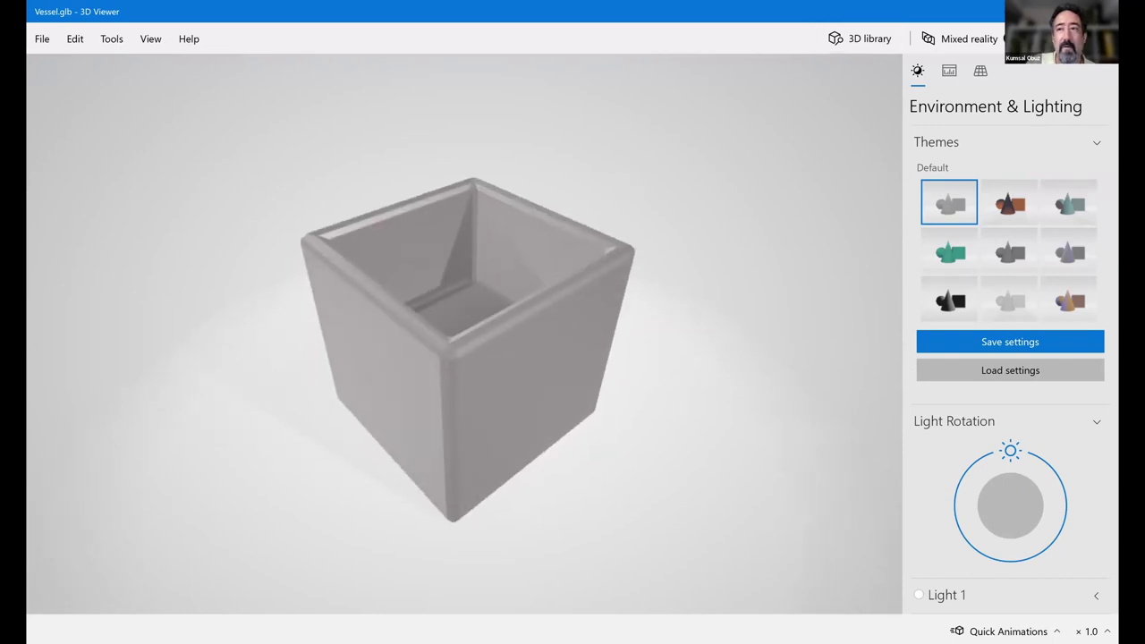
key("alt+F4")
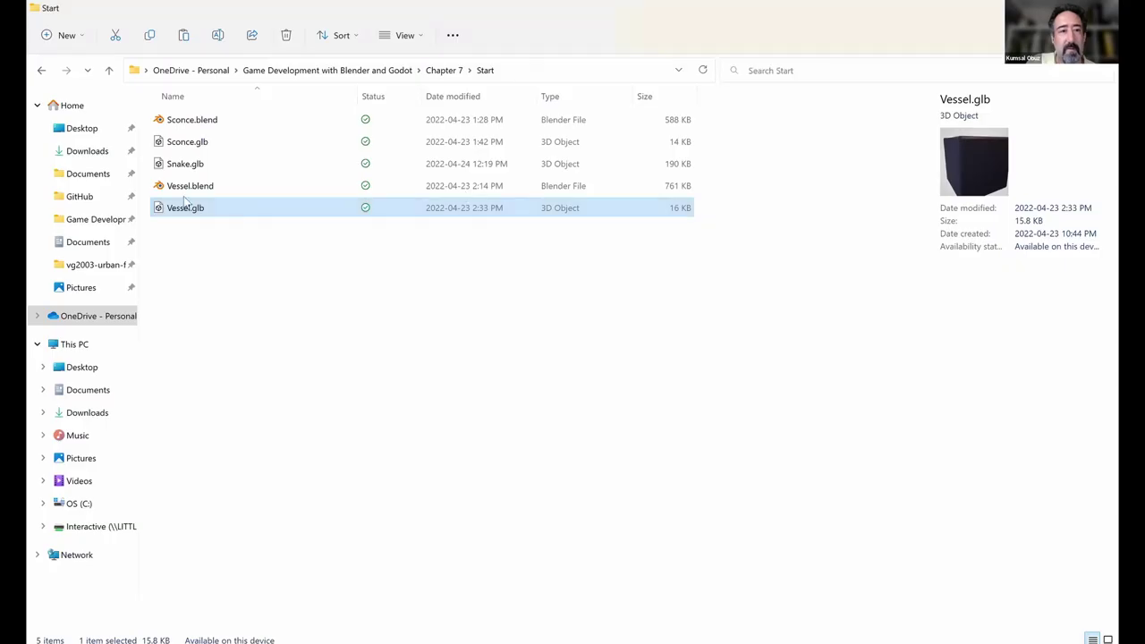
Step: Preview Snake.glb in 3D Viewer, playing its Animation 2 and then Animation 1
double_click(229, 162)
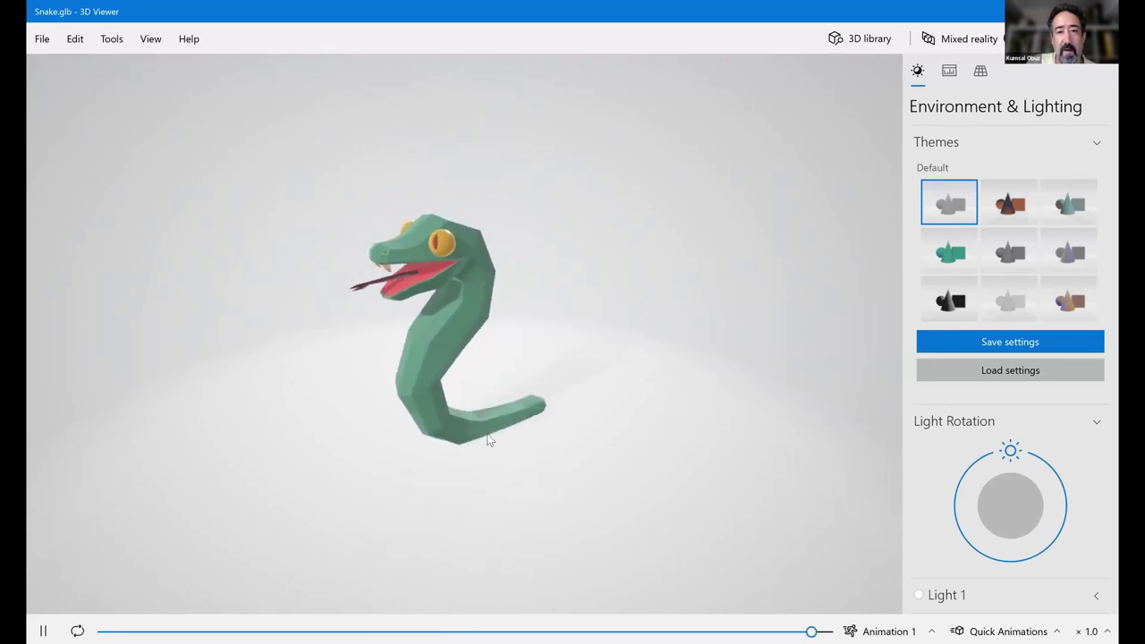
left_click(962, 633)
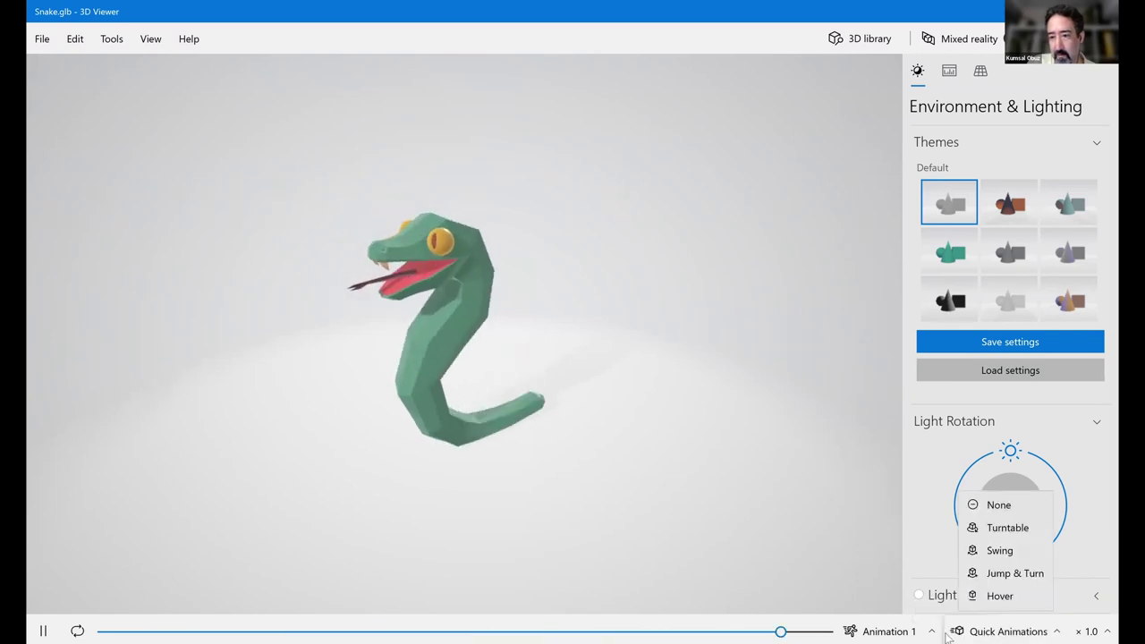
left_click(881, 631)
left_click(881, 631)
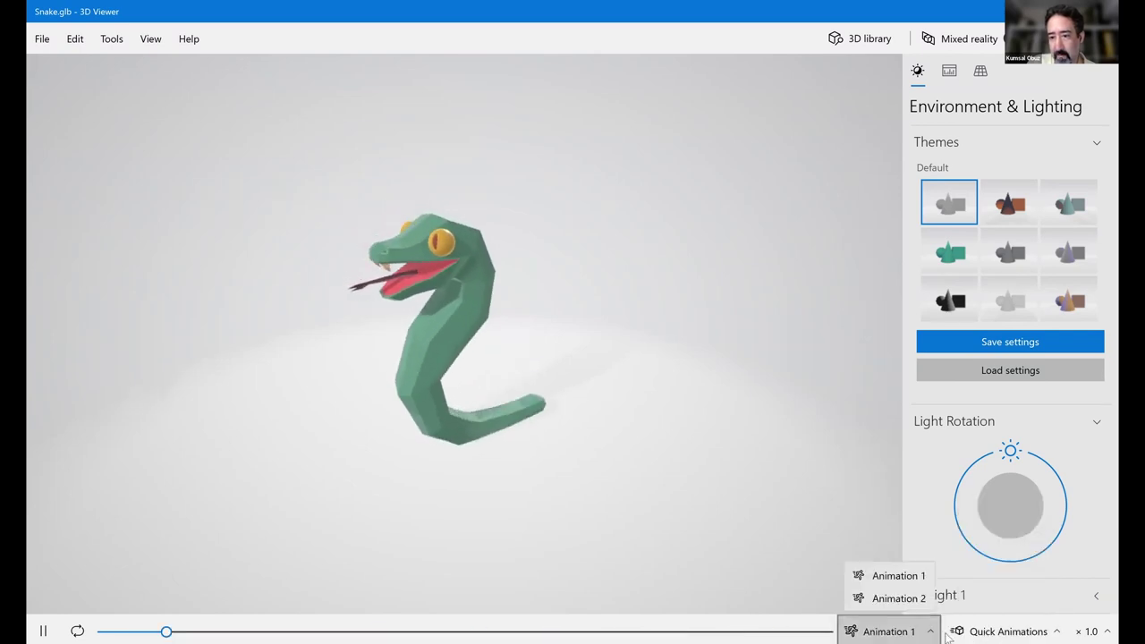
left_click(899, 596)
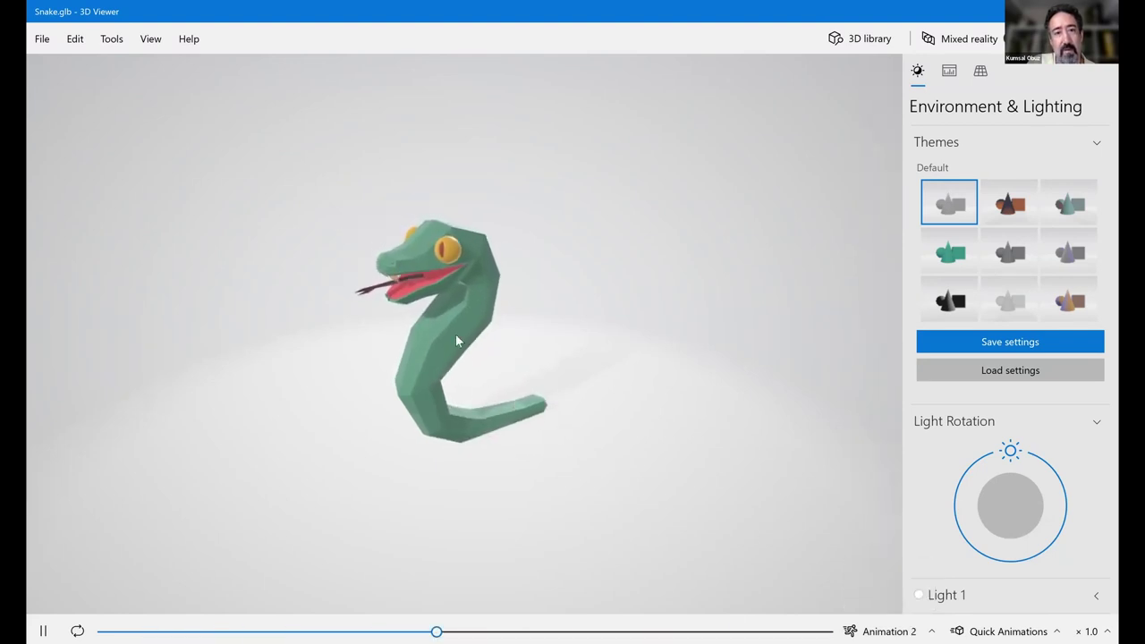
left_click(888, 632)
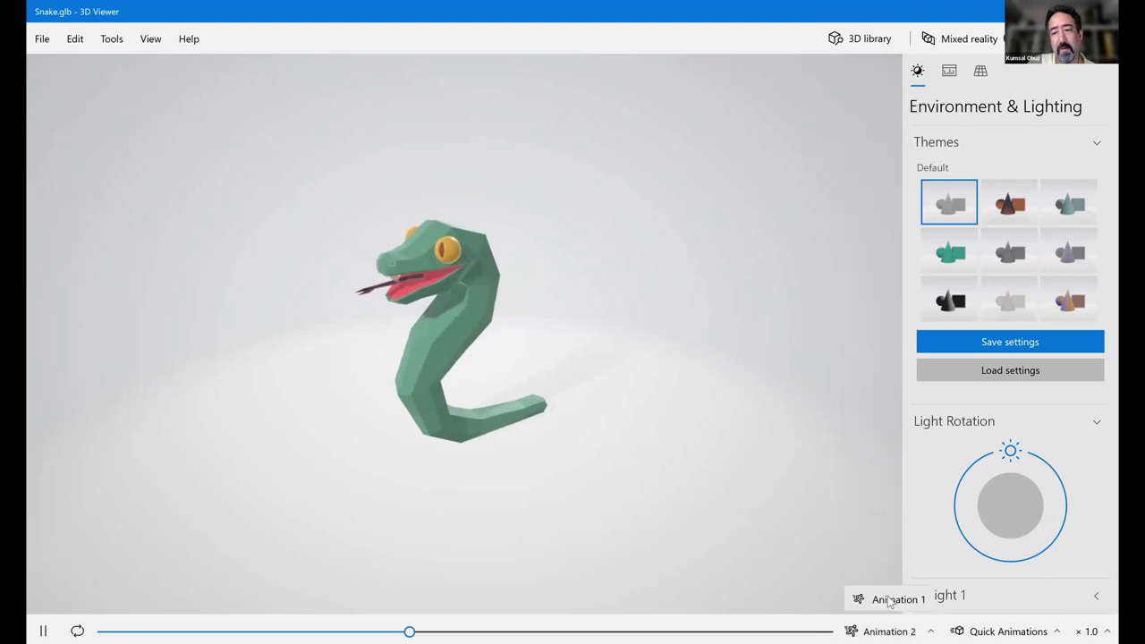
left_click(895, 600)
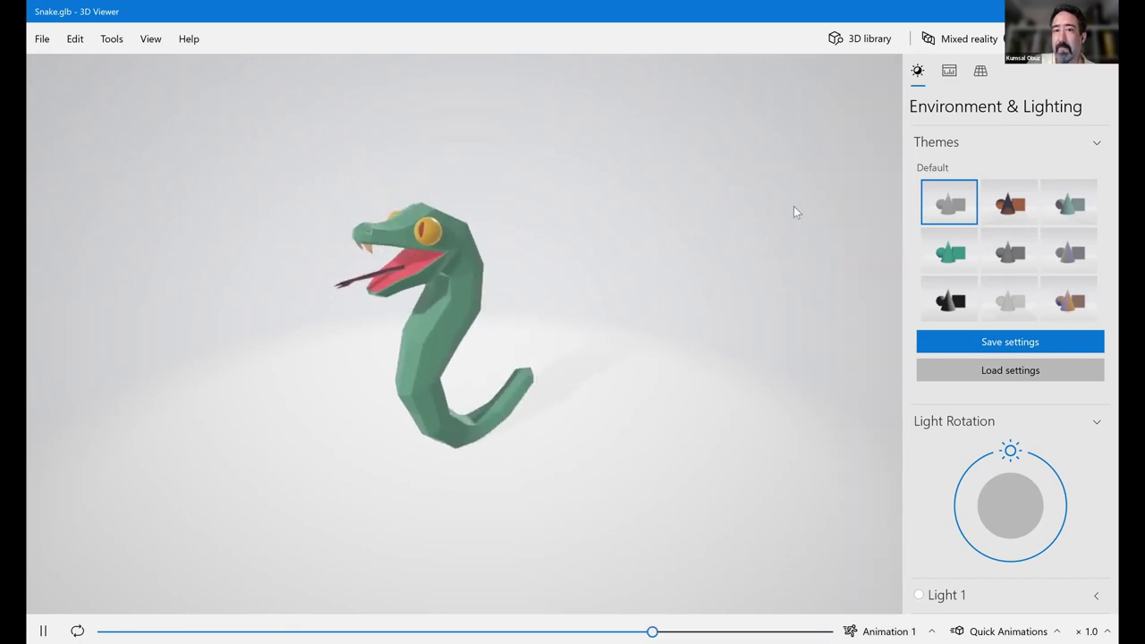
Step: Close the viewer and return to the Chapter 7 folder after briefly entering Finish
key("alt+F4")
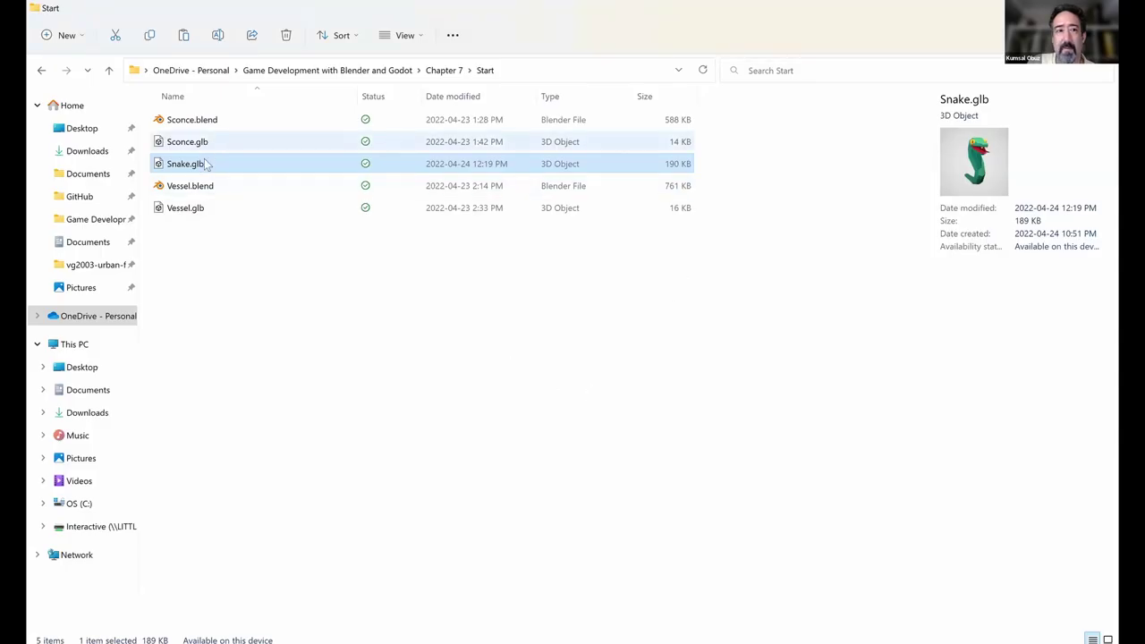
left_click(444, 70)
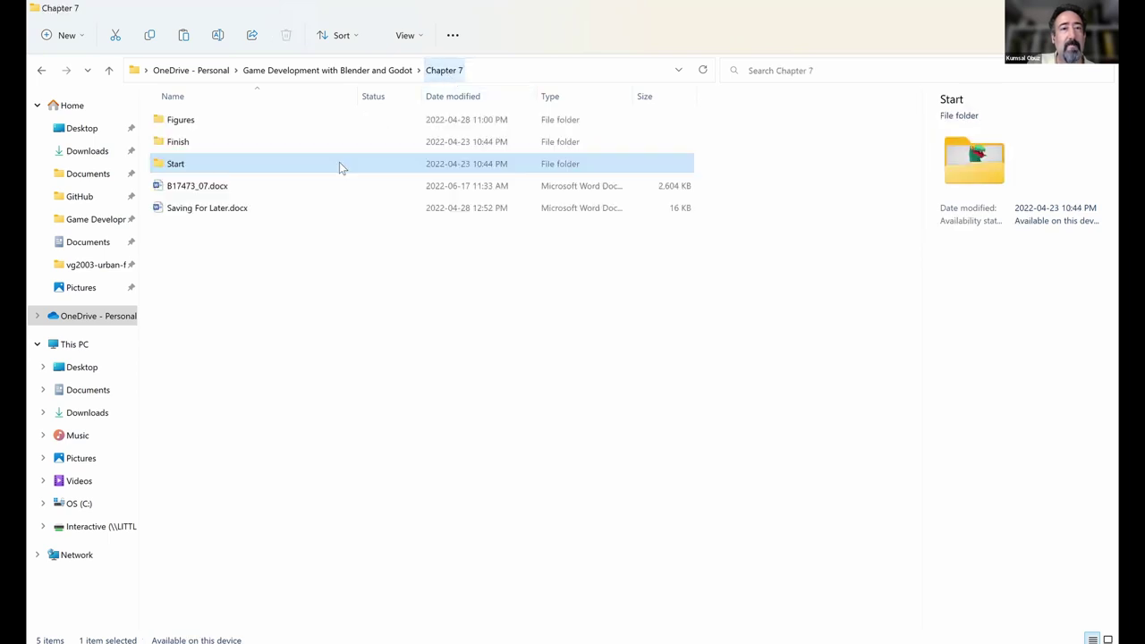
double_click(232, 139)
key("alt+Left")
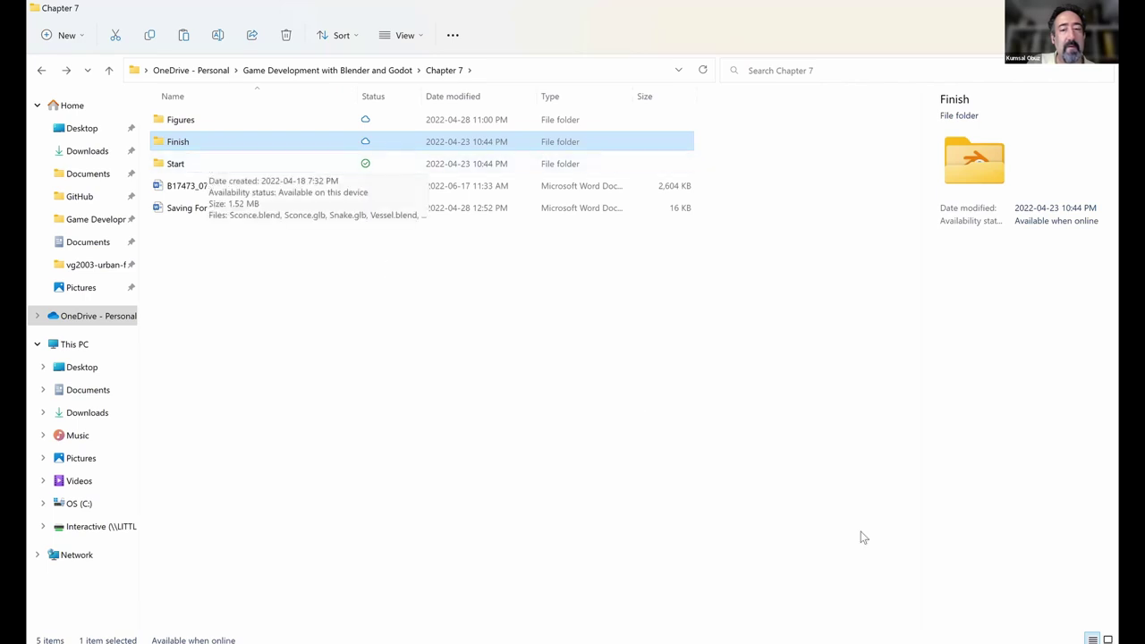
mouse_move(822, 643)
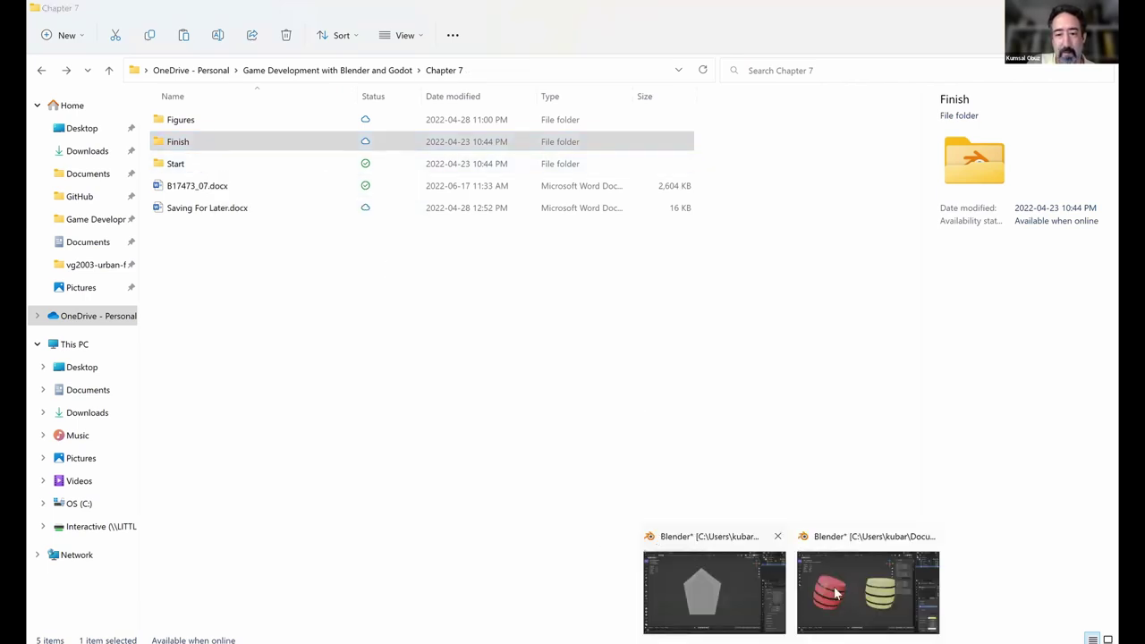
Step: Bring Blender's two-barrel Origins scene forward in the Animation workspace
left_click(677, 537)
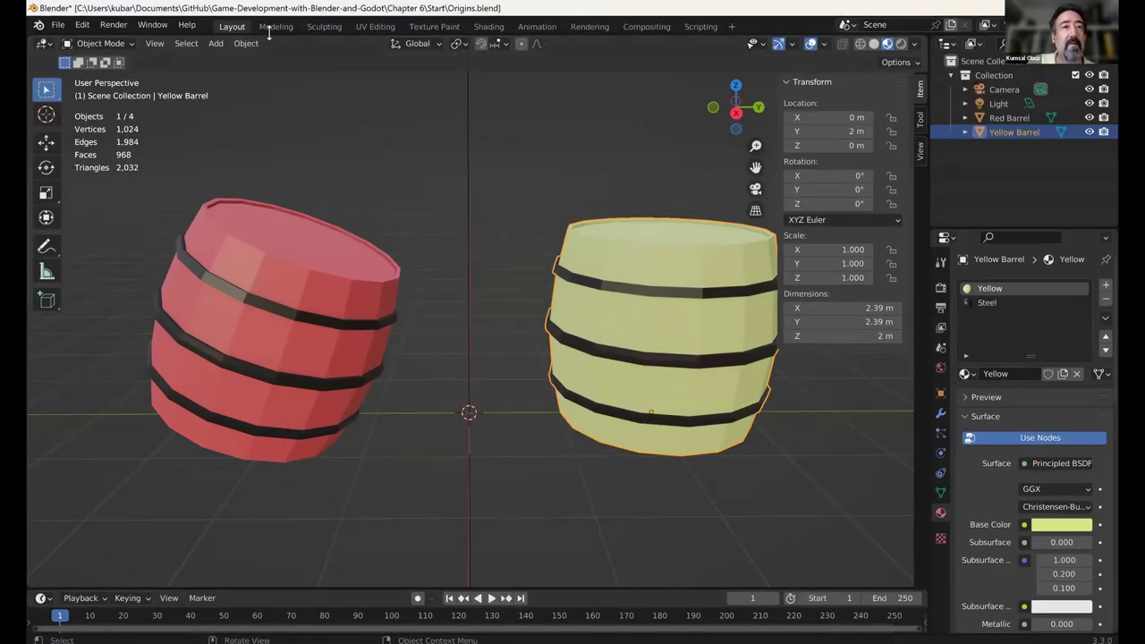
left_click(526, 27)
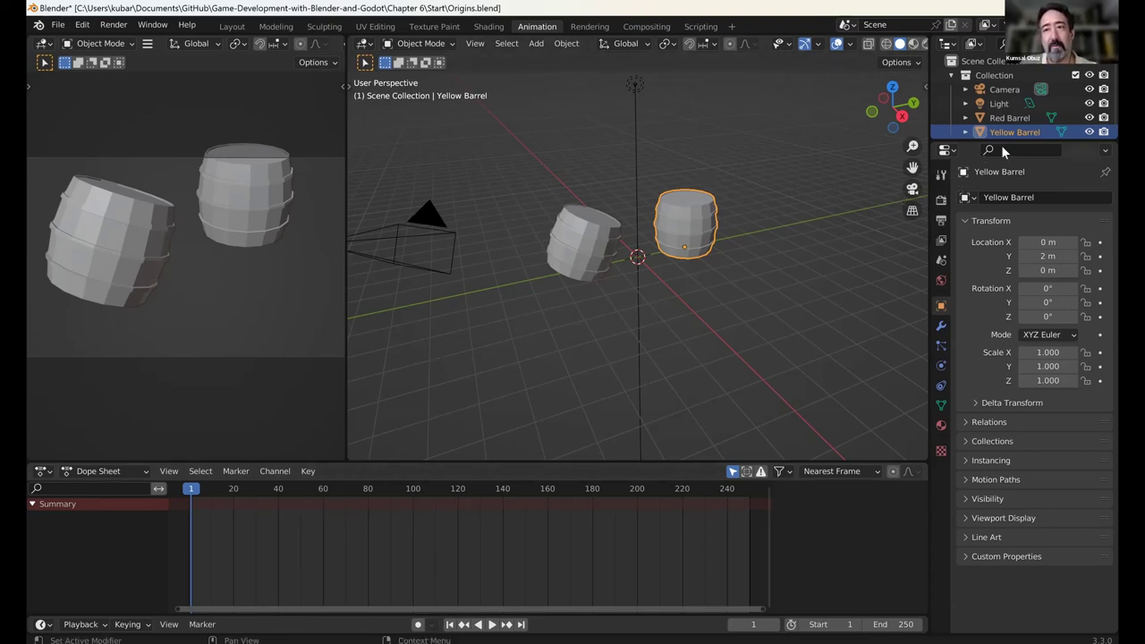
Step: Make Blender's Outliner taller by lowering its border with the Properties editor
left_click_drag(1015, 141, 1004, 213)
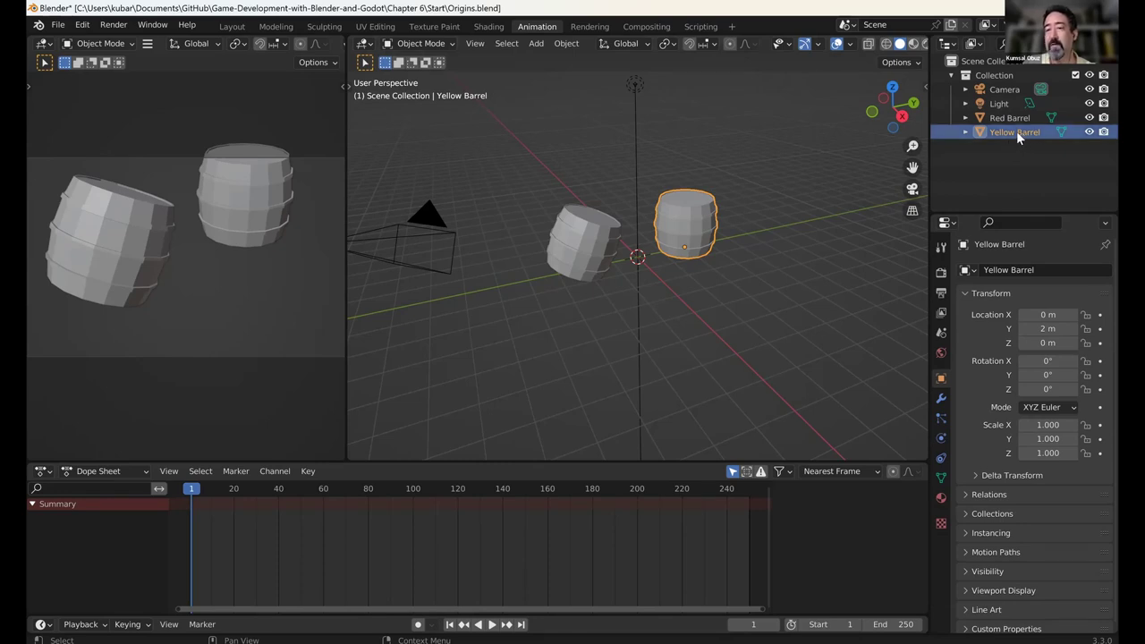
Step: Return to Godot and open Sconce.glb from the FileSystem dock
mouse_move(823, 643)
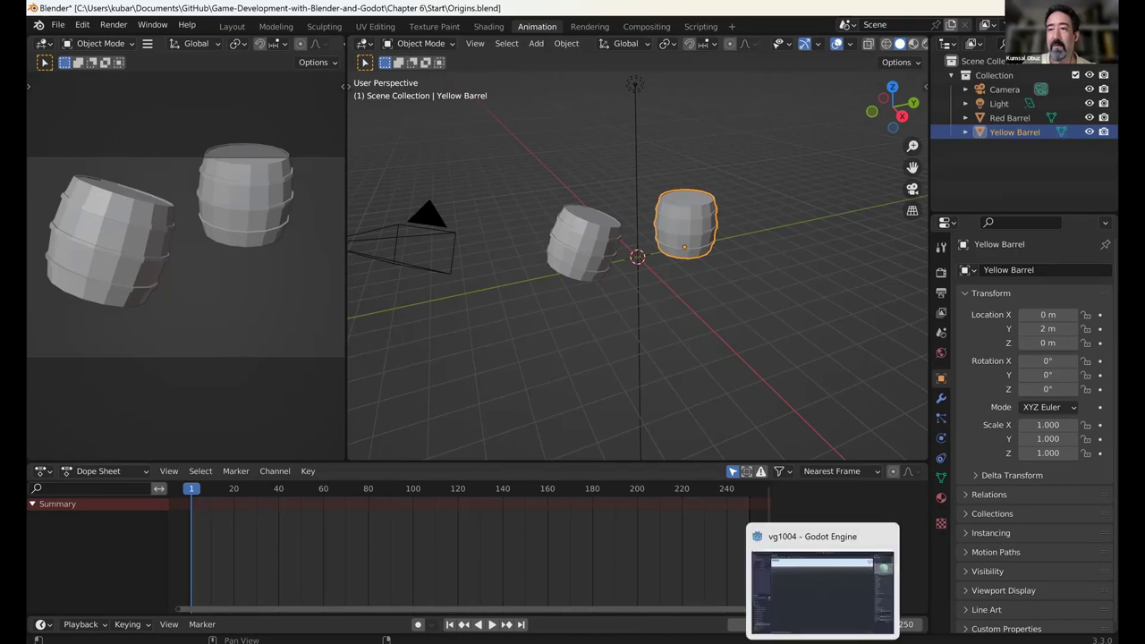
left_click(823, 592)
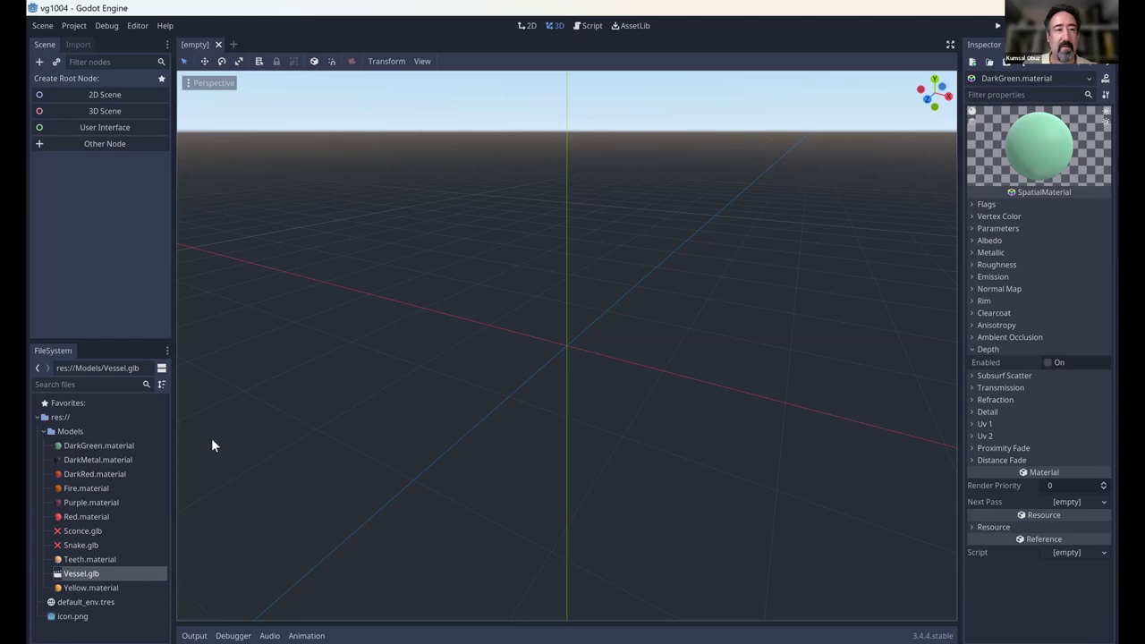
double_click(90, 530)
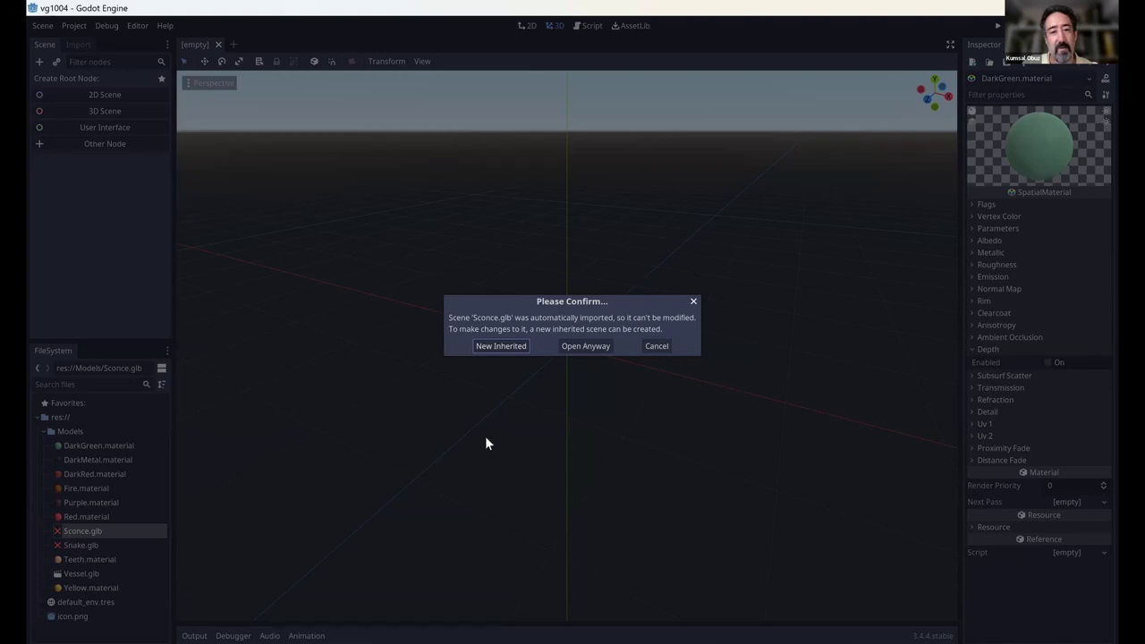
Step: Create a new inherited scene from Sconce.glb, inspect it from several angles, and select its Sconce root
left_click(502, 347)
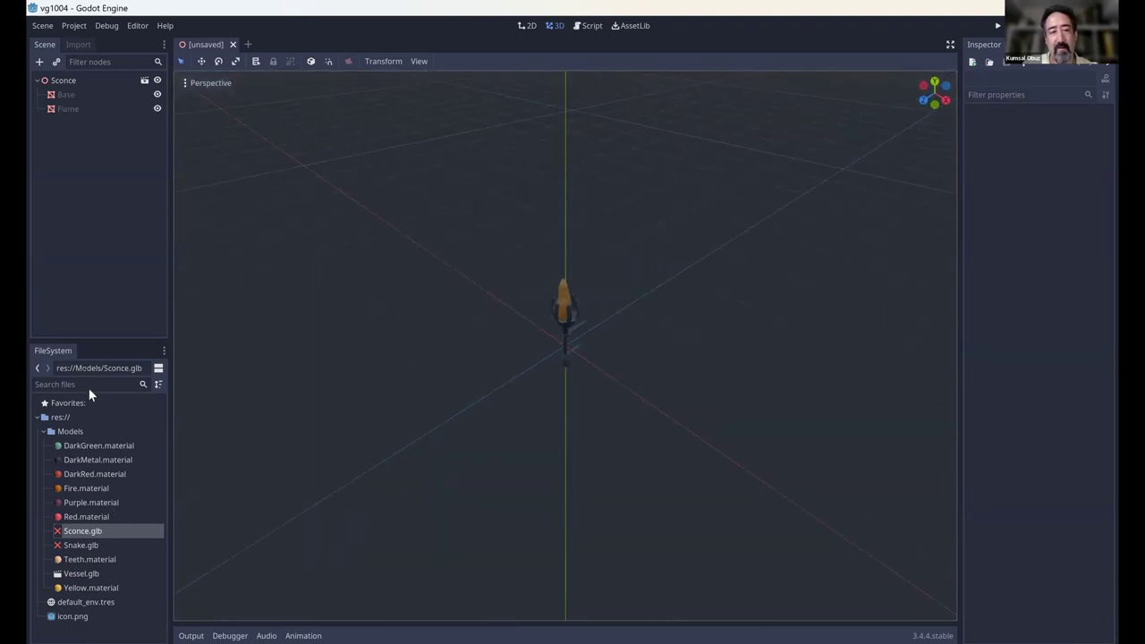
scroll(588, 361, "up", 10)
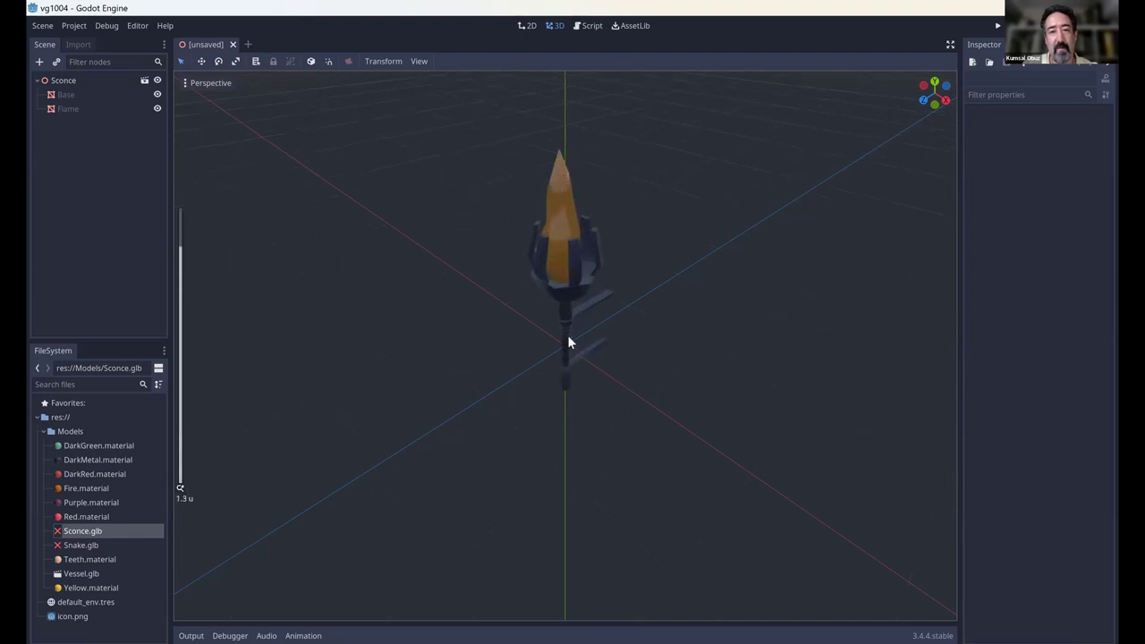
middle_click_drag(560, 333, 514, 440)
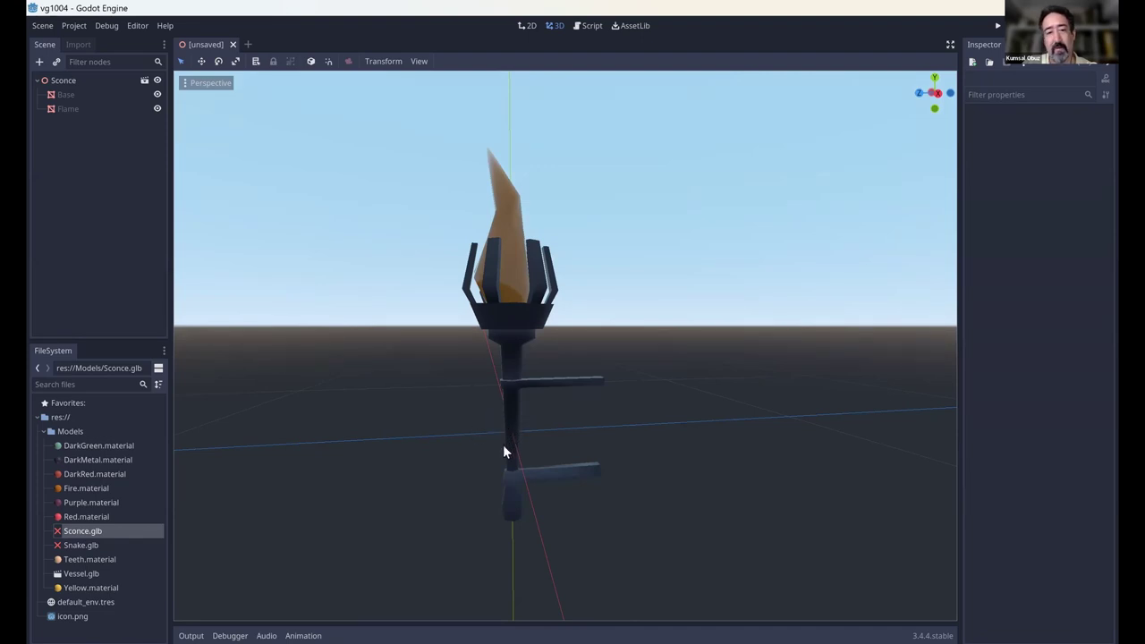
middle_click_drag(478, 422, 502, 445)
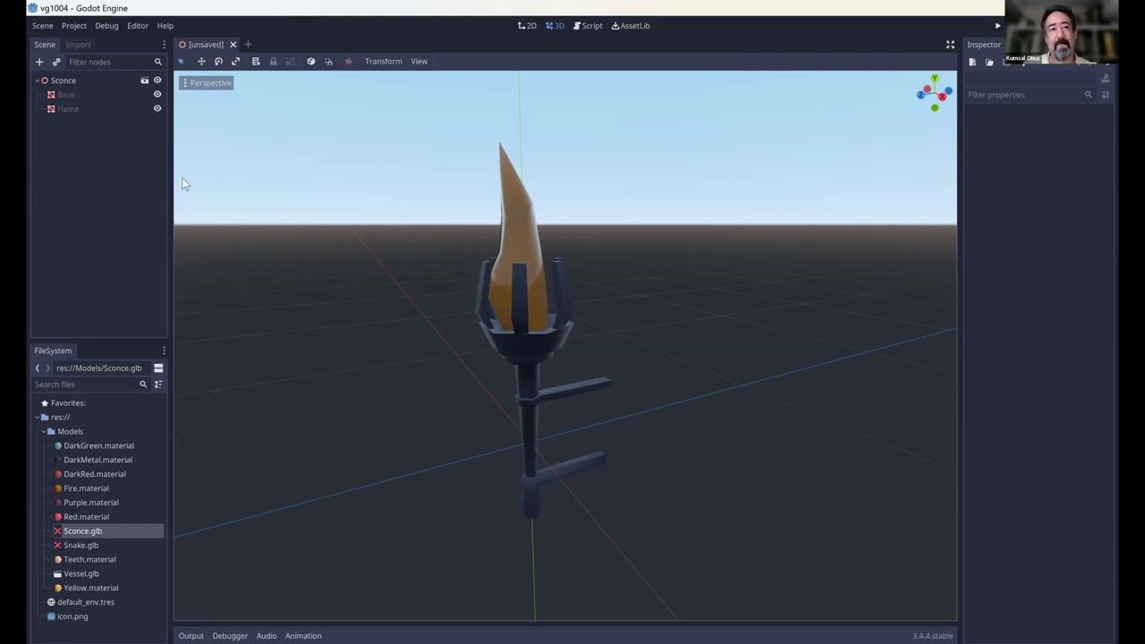
left_click(72, 86)
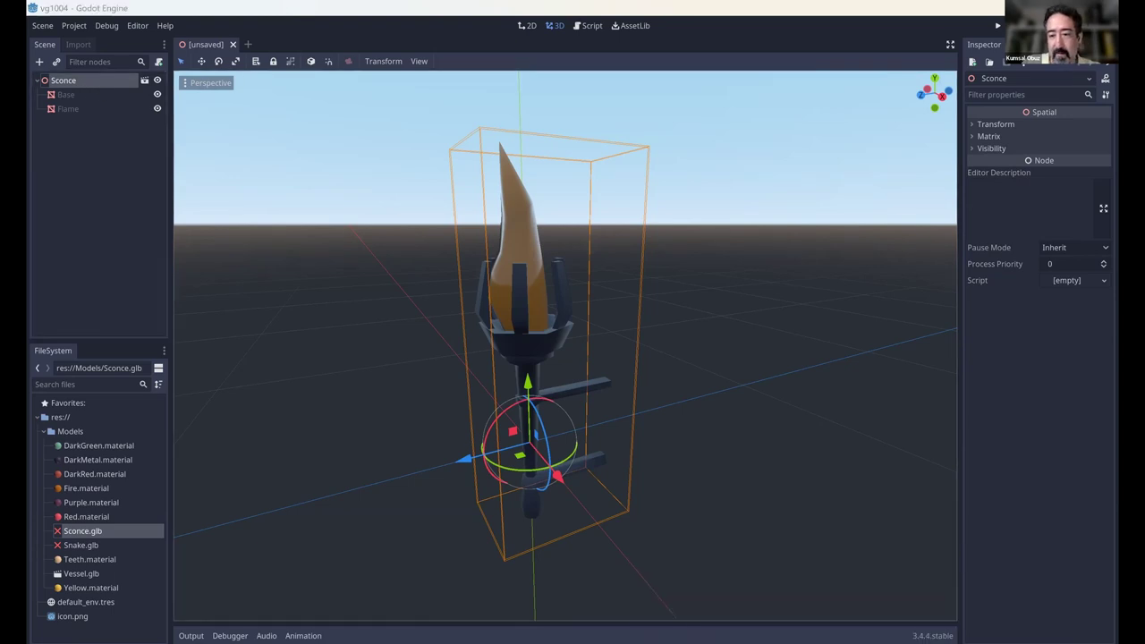
left_click(821, 598)
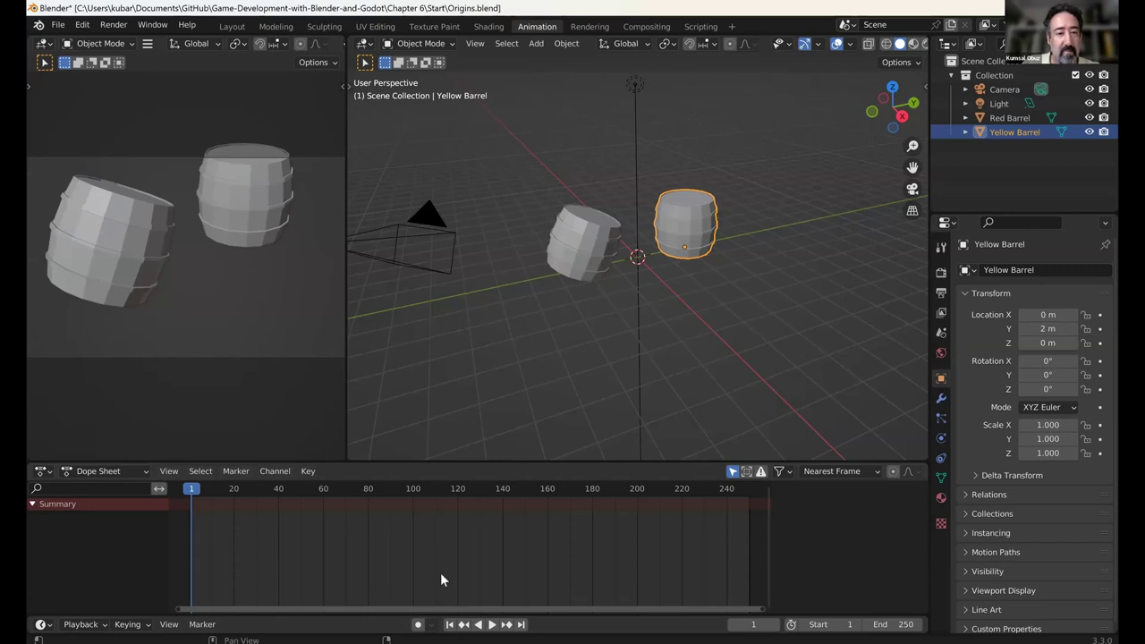
Step: Open Sconce.blend from Chapter 7's Start folder in Blender and clear the Flame selection
key("alt+Tab")
double_click(210, 161)
double_click(204, 123)
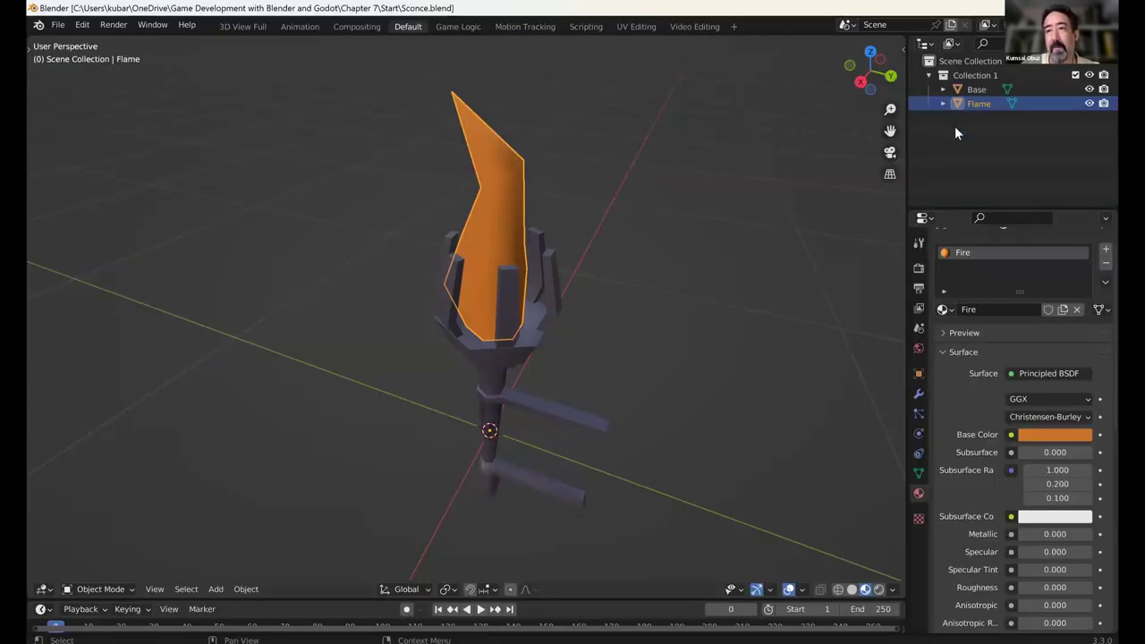
left_click(980, 75)
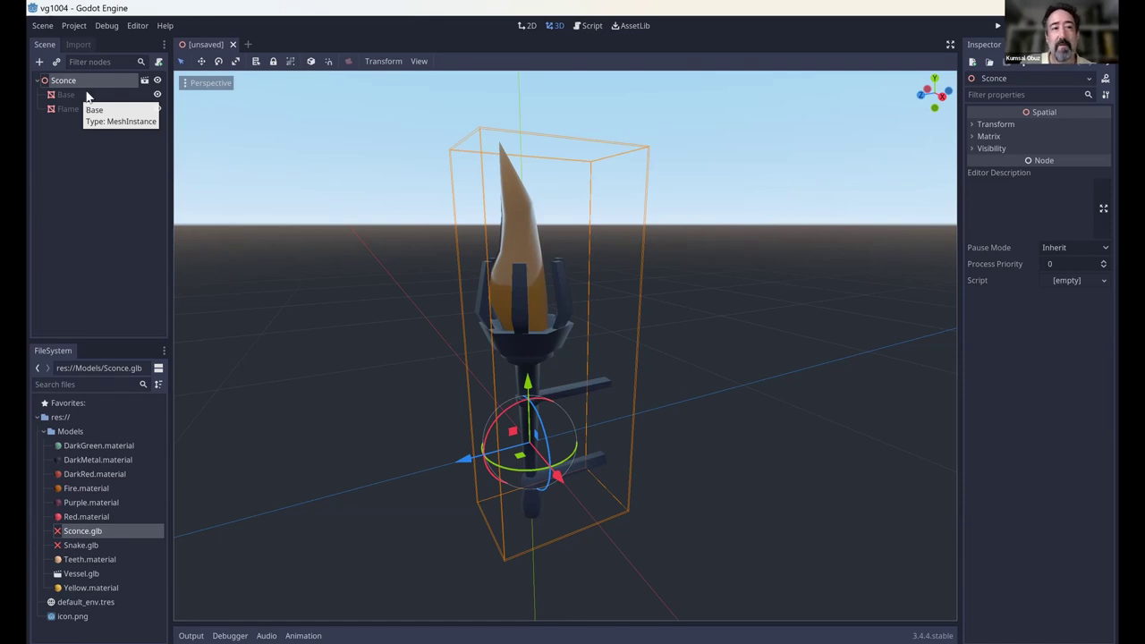
Step: Inspect Base, then Flame, expanding the Flame's Sconce_Cylinder mesh to its Surface 1 settings
left_click(85, 93)
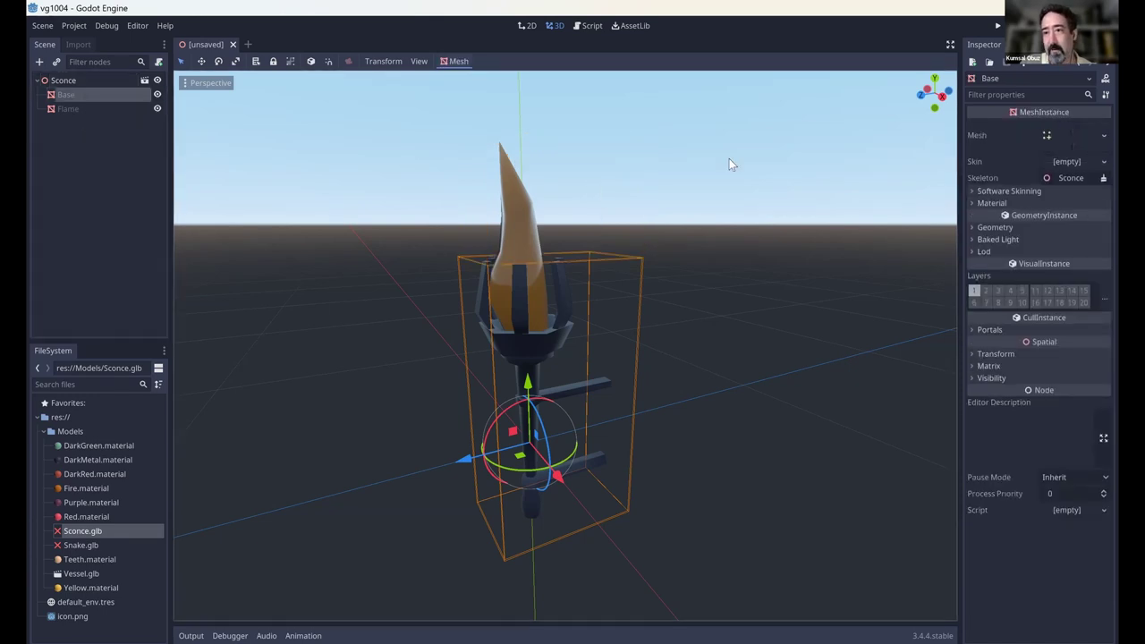
left_click(80, 108)
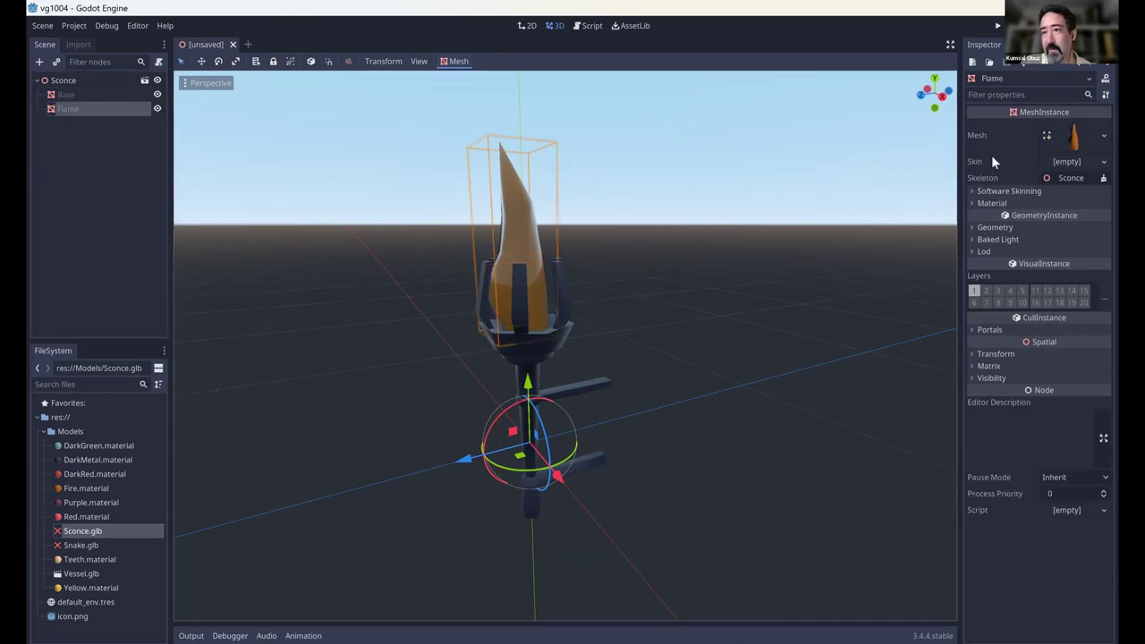
left_click(1076, 137)
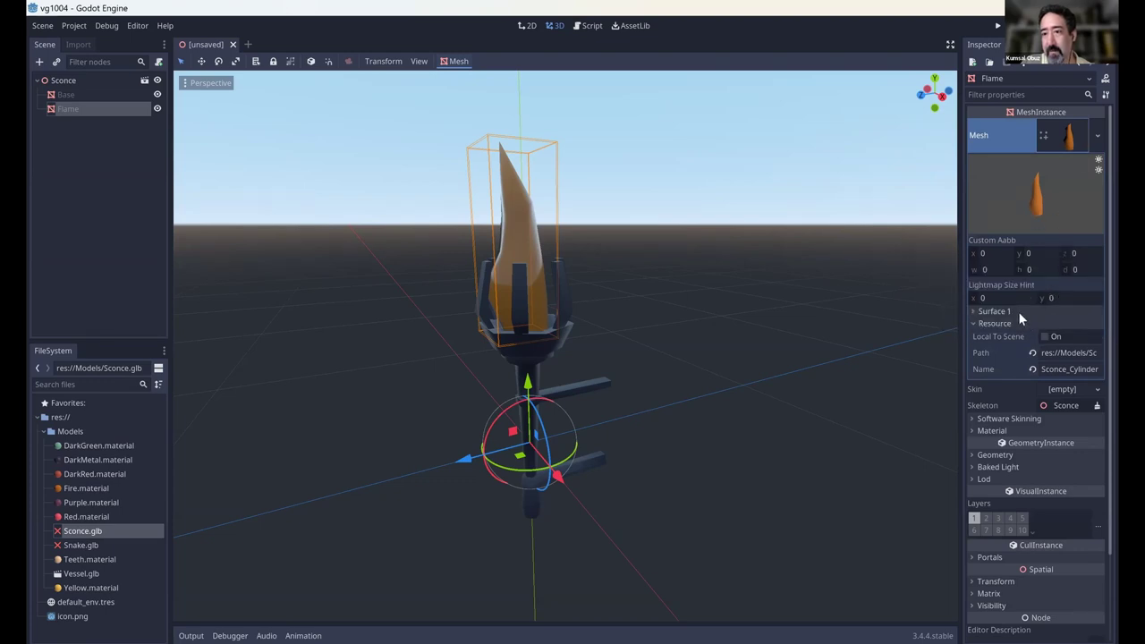
left_click(993, 311)
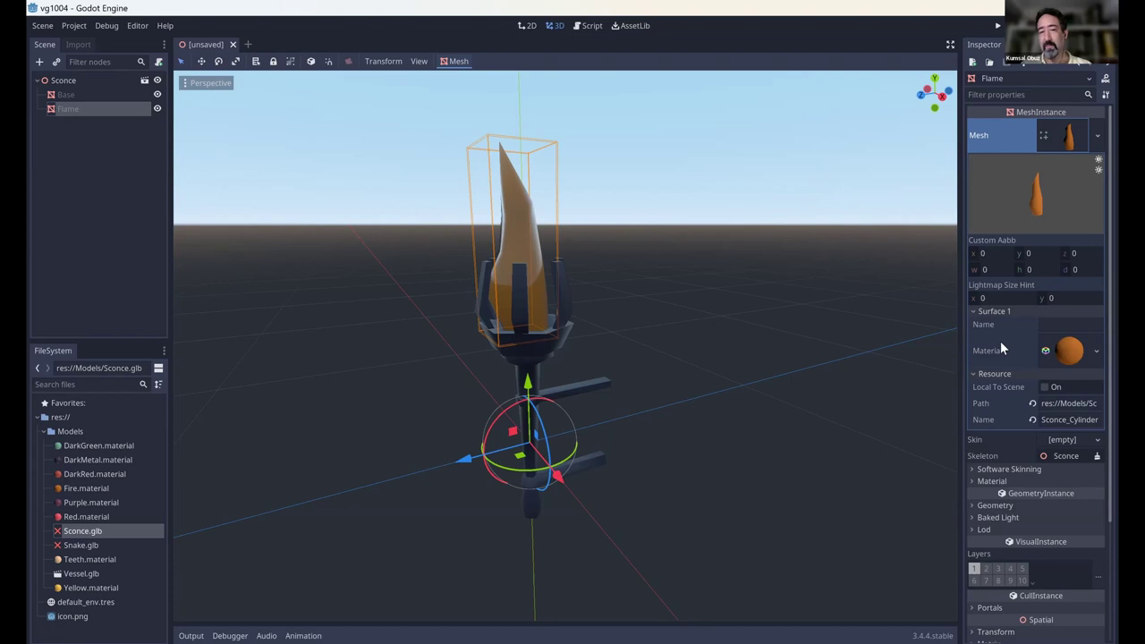
Step: View the Flame surface's material, then open Fire.material from the Models folder
left_click(1071, 351)
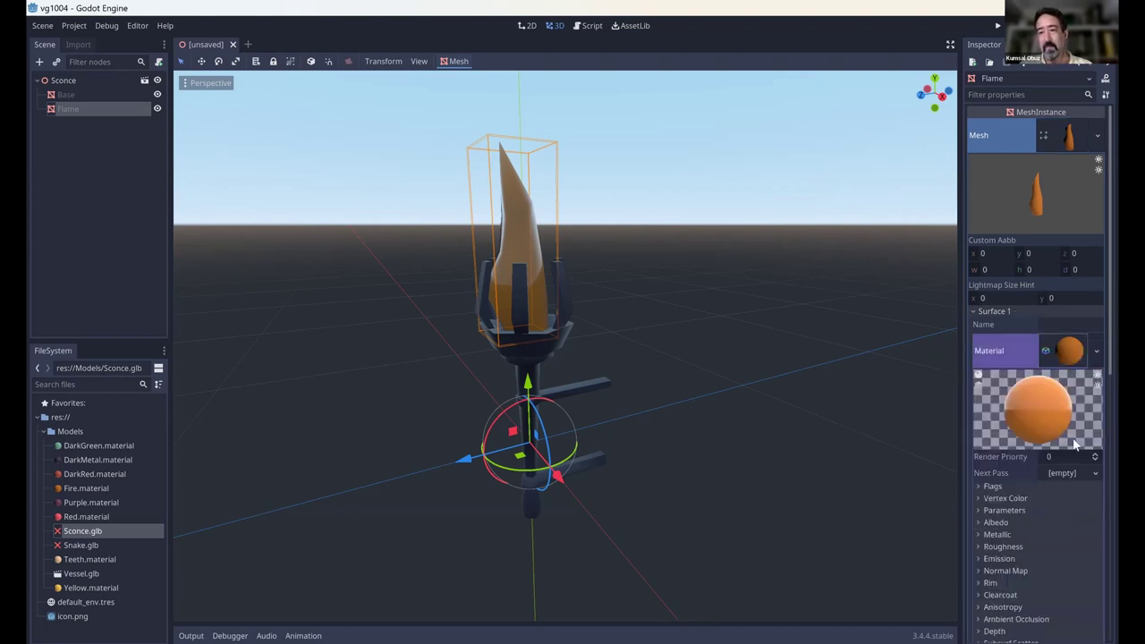
scroll(1042, 468, "down", 3)
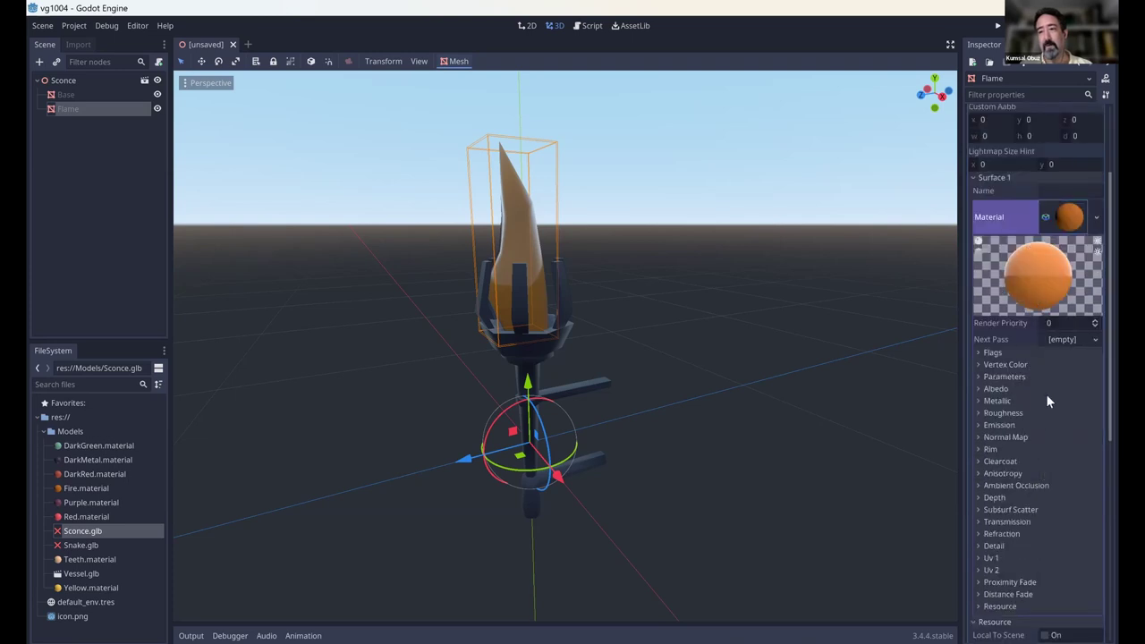
scroll(1041, 401, "up", 2)
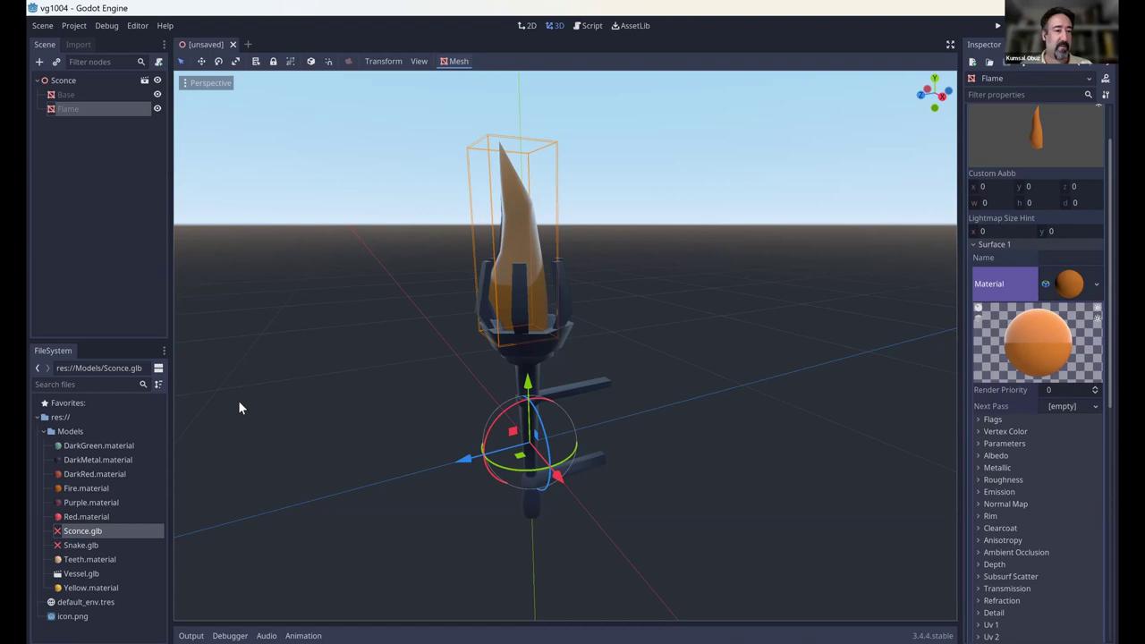
double_click(81, 487)
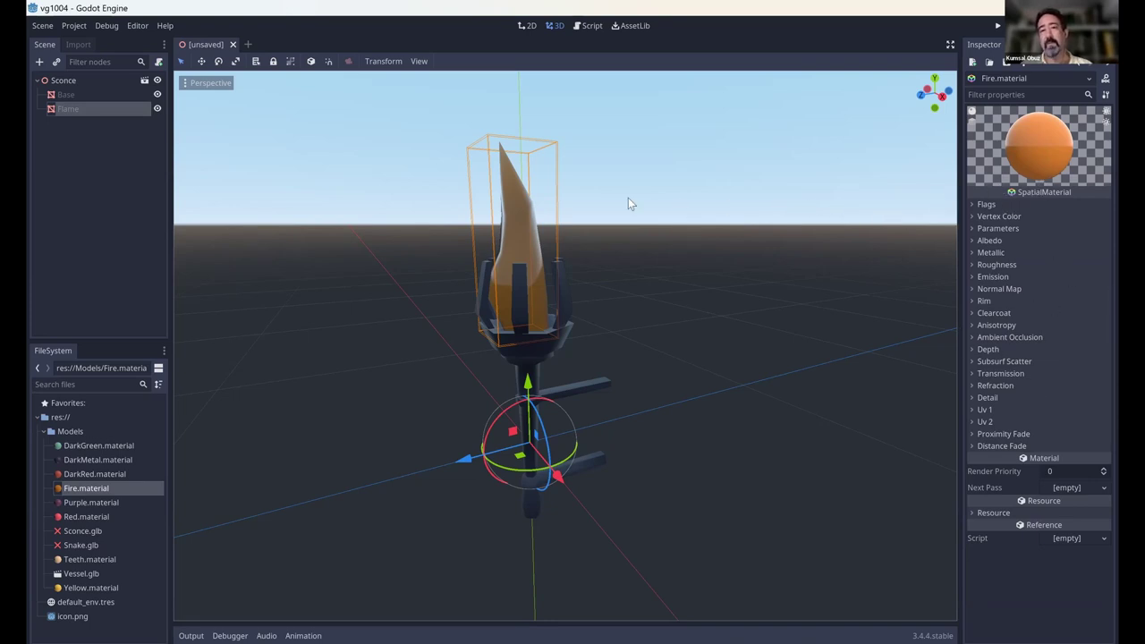
Step: Deselect and restore the Flame, then pick the sconce's Base mesh in the viewport
left_click(604, 184)
key("ctrl+z")
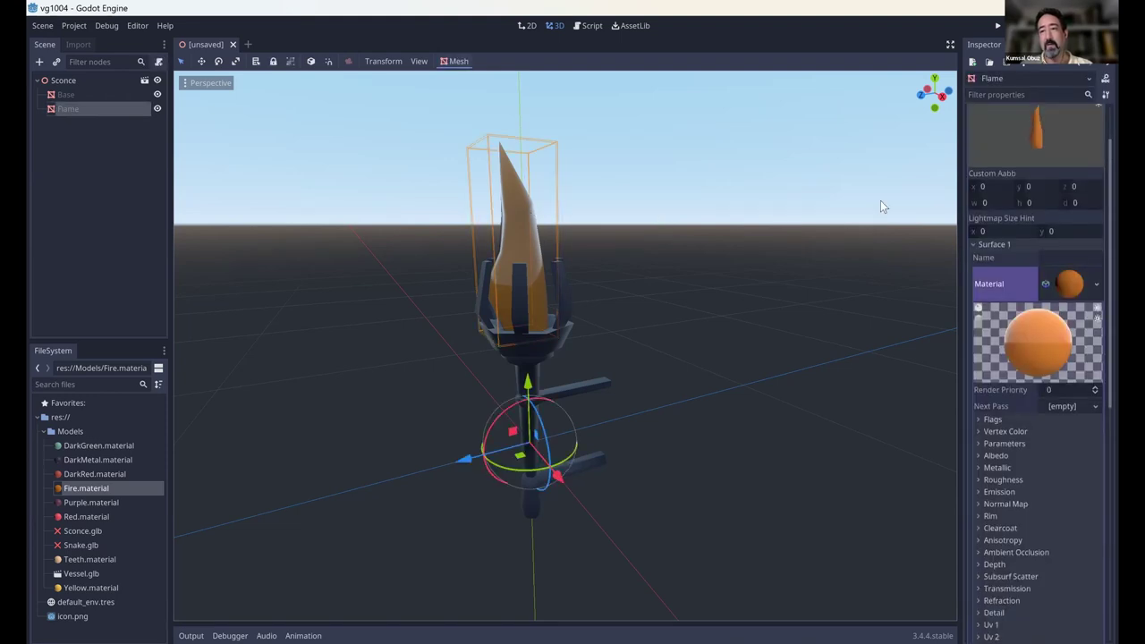
scroll(985, 473, "down", 3)
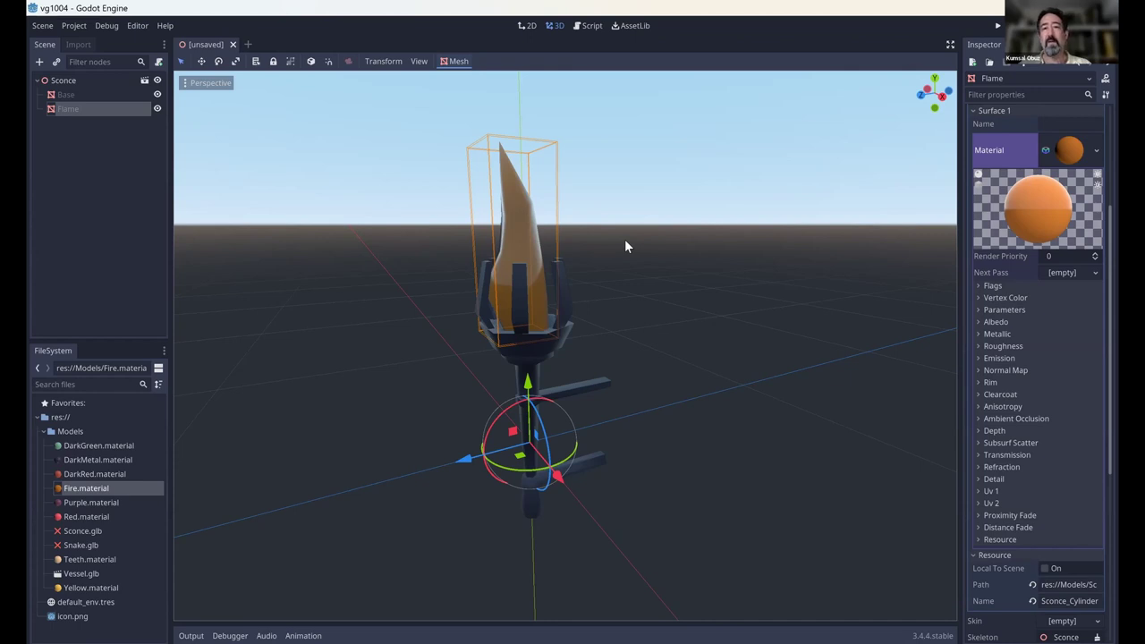
left_click(584, 382)
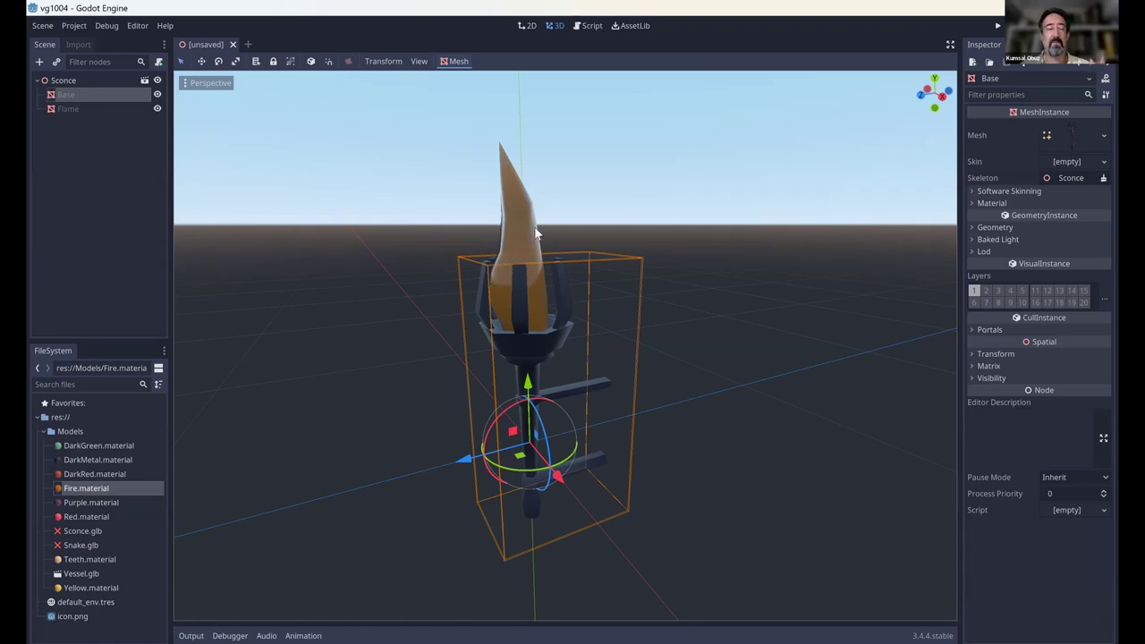
Step: Reselect the Flame node, glance at the Pitch slides, and come back to Godot
left_click(101, 109)
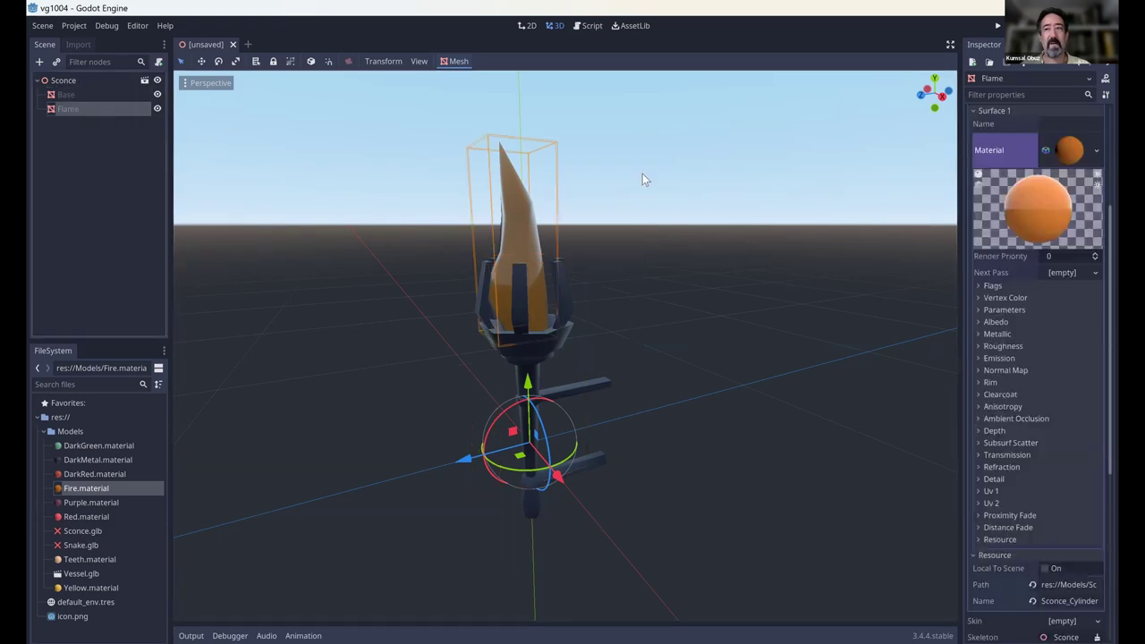
scroll(1048, 233, "up", 5)
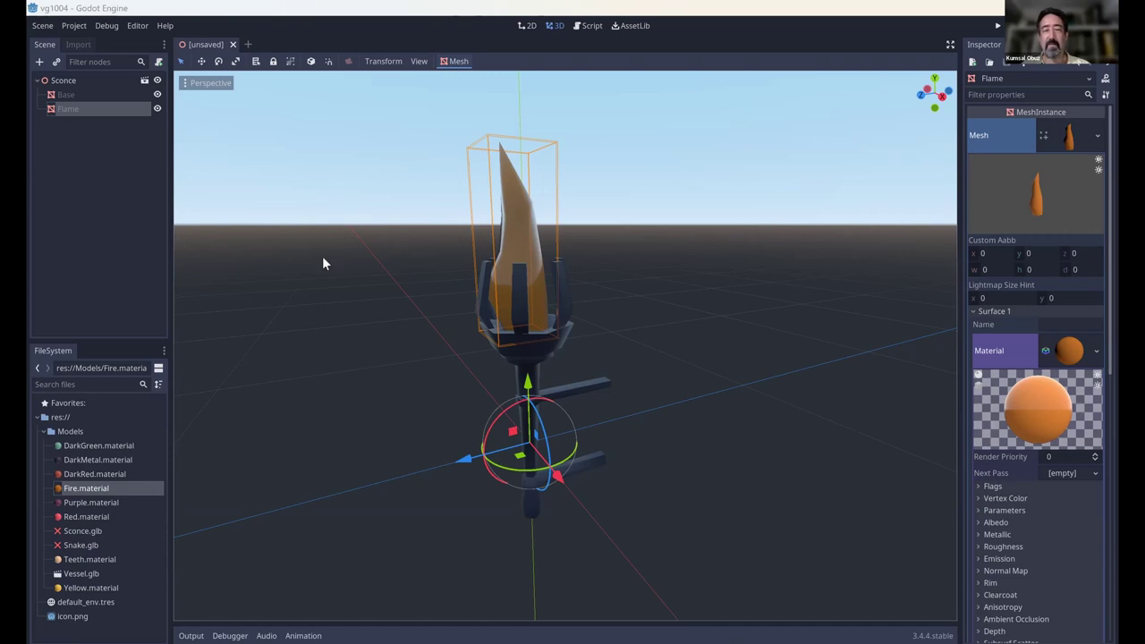
key("alt+Tab")
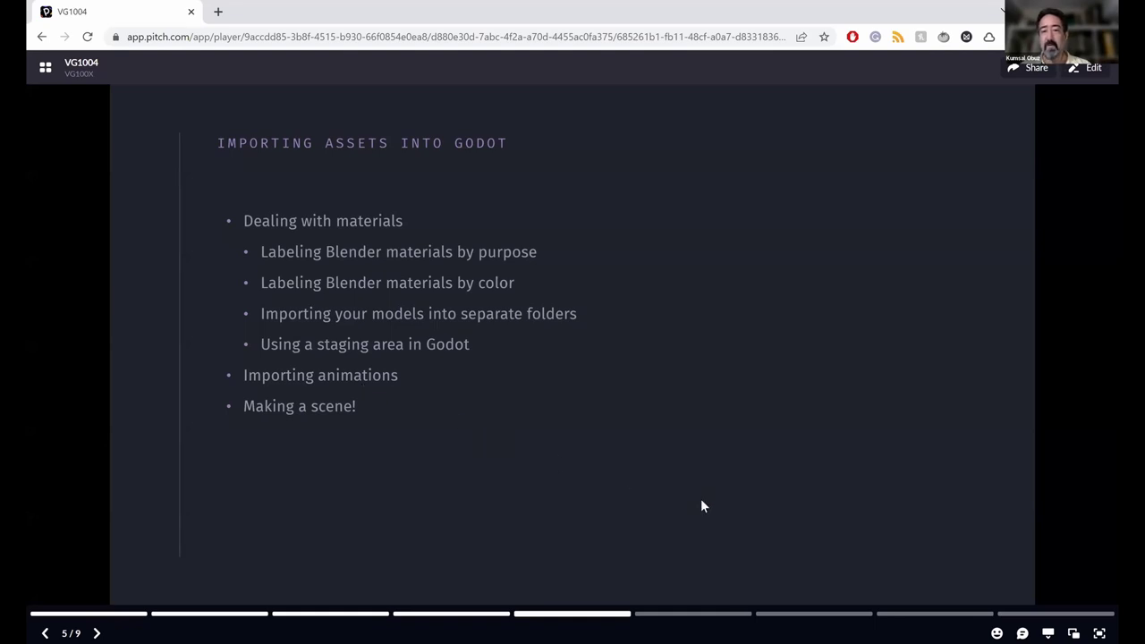
key("alt+Tab")
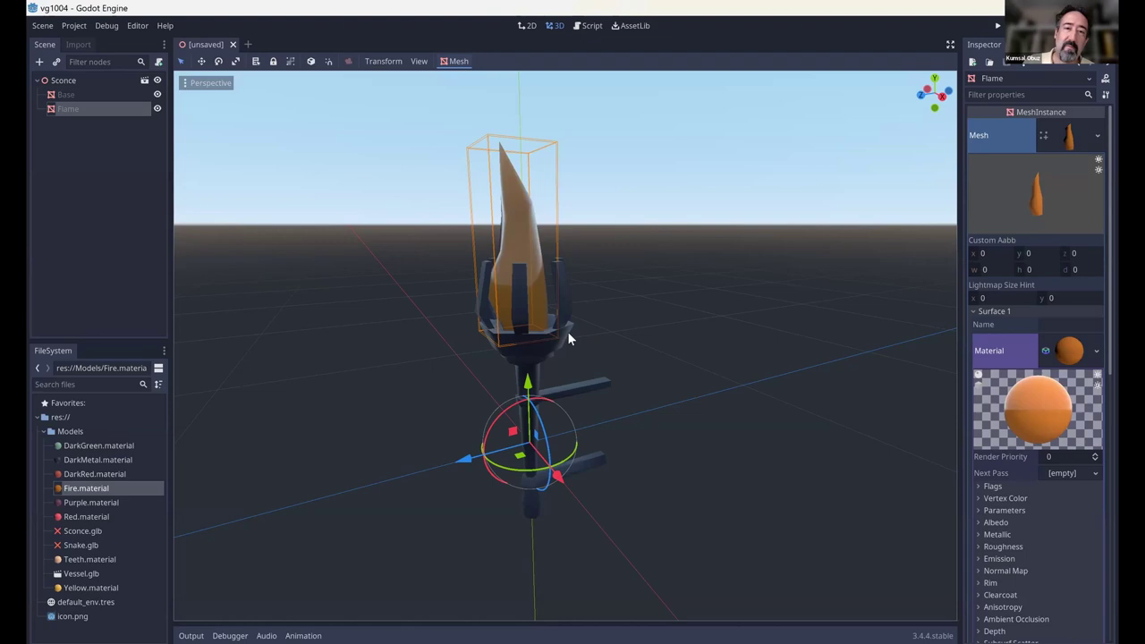
Step: View the sconce torch from above, then switch to the Pitch slide deck
middle_click_drag(434, 296, 459, 337)
scroll(452, 315, "up", 2)
scroll(453, 315, "down", 2)
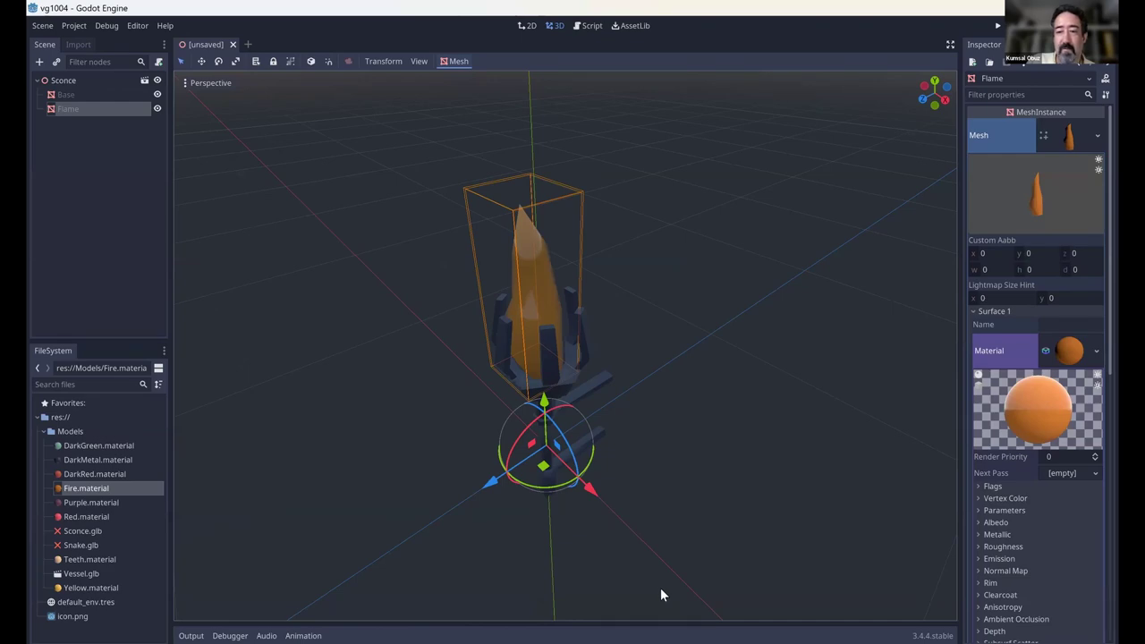
key("alt+Tab")
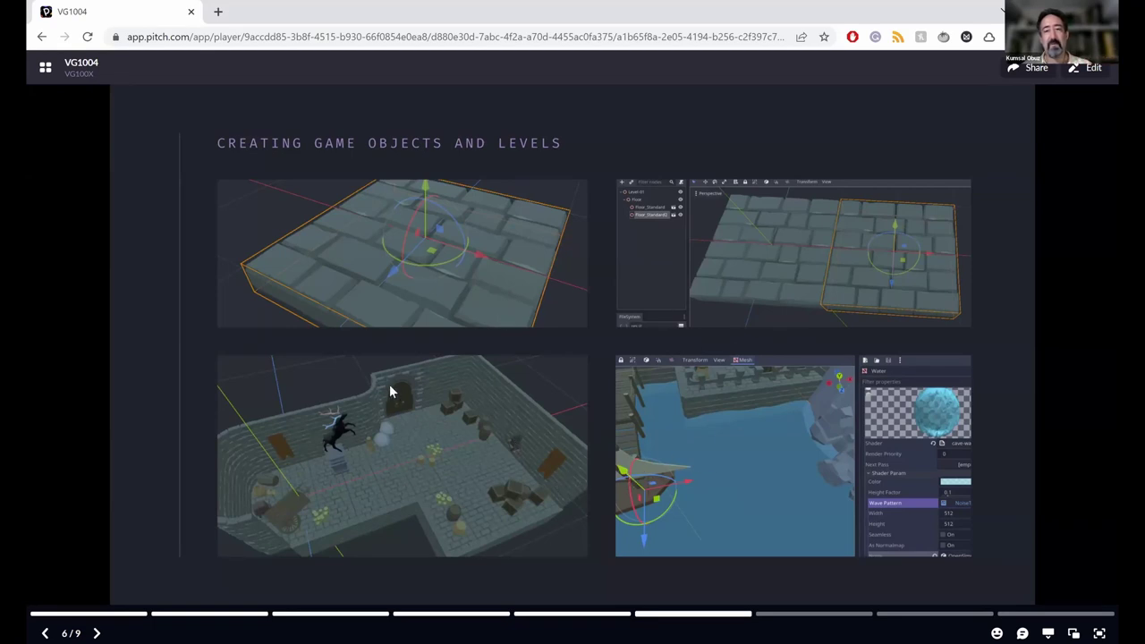
Step: Flip from slide 7 back to slide 6, then return to slide 7's lit dungeon render
left_click(795, 619)
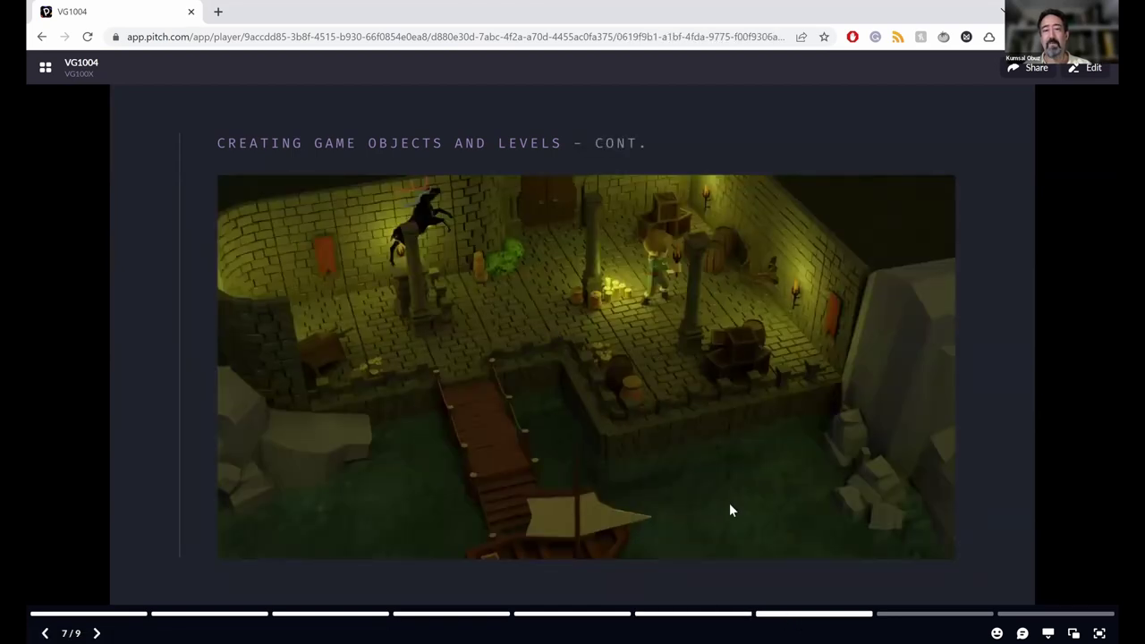
left_click(742, 618)
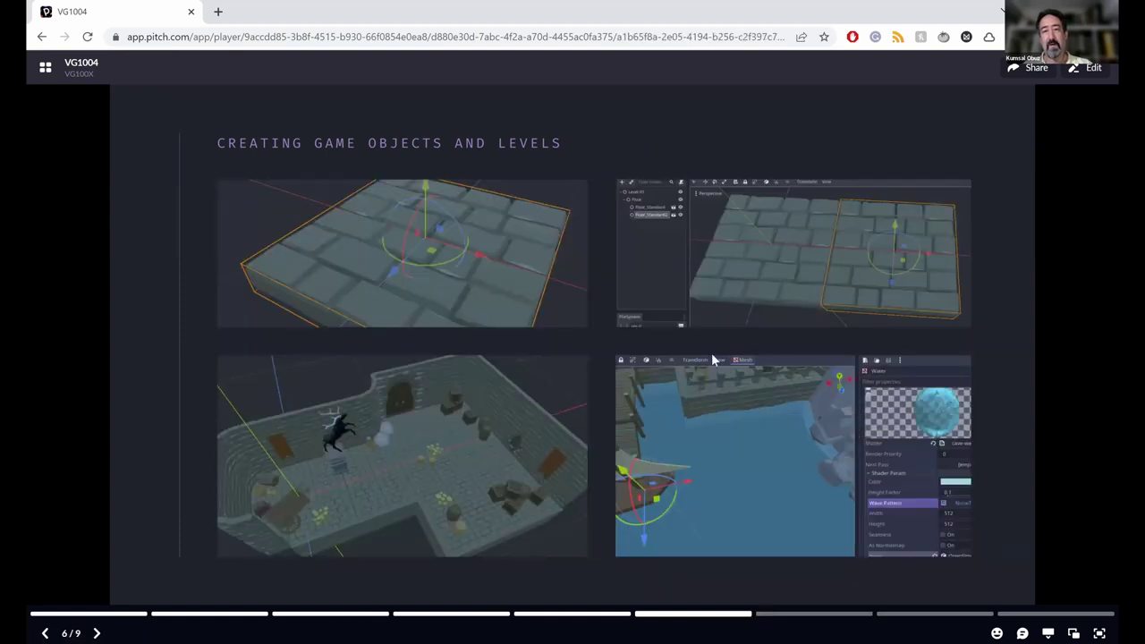
left_click(810, 617)
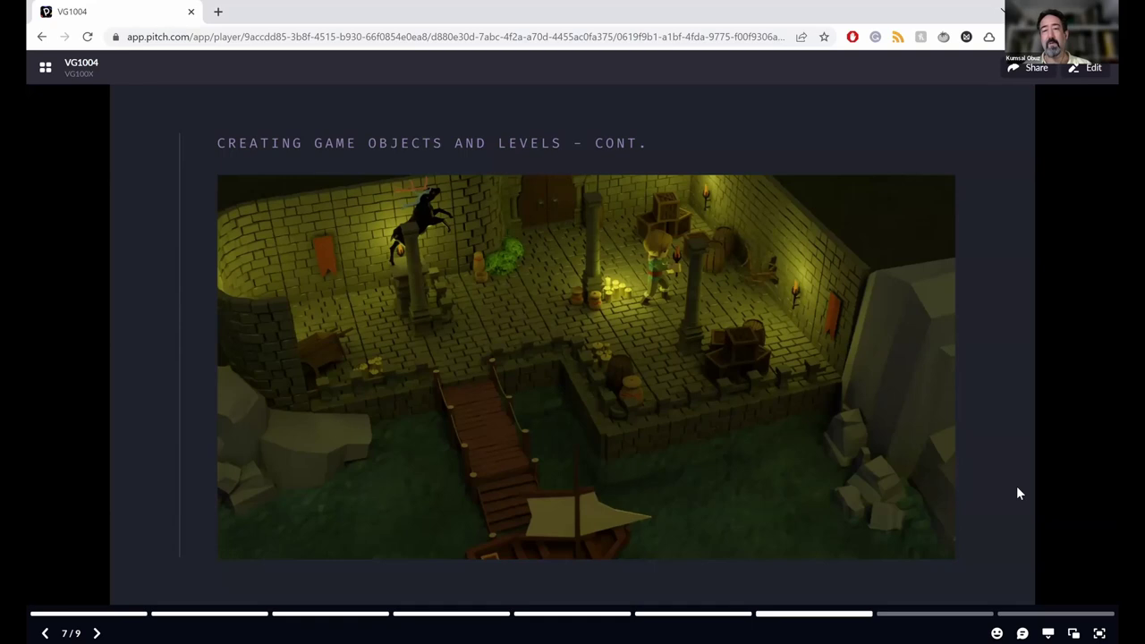
Step: Advance to slide 8, Adjusting Lights and Environment
left_click(935, 614)
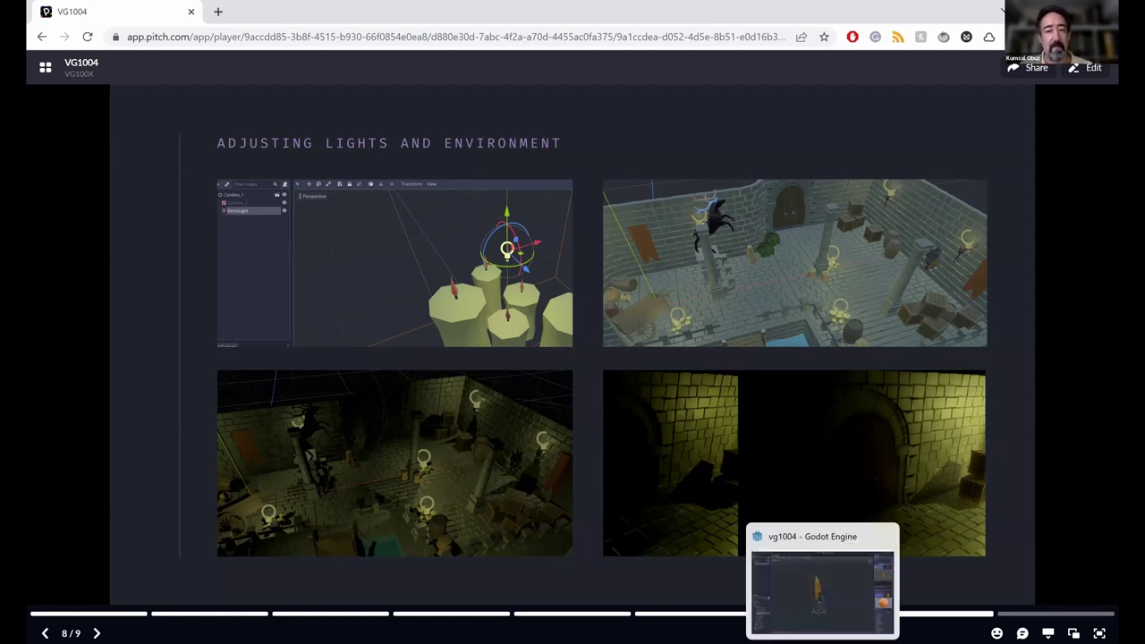
Step: Quit the current Godot project to the Project List and open Chapter 9 - Start
left_click(822, 643)
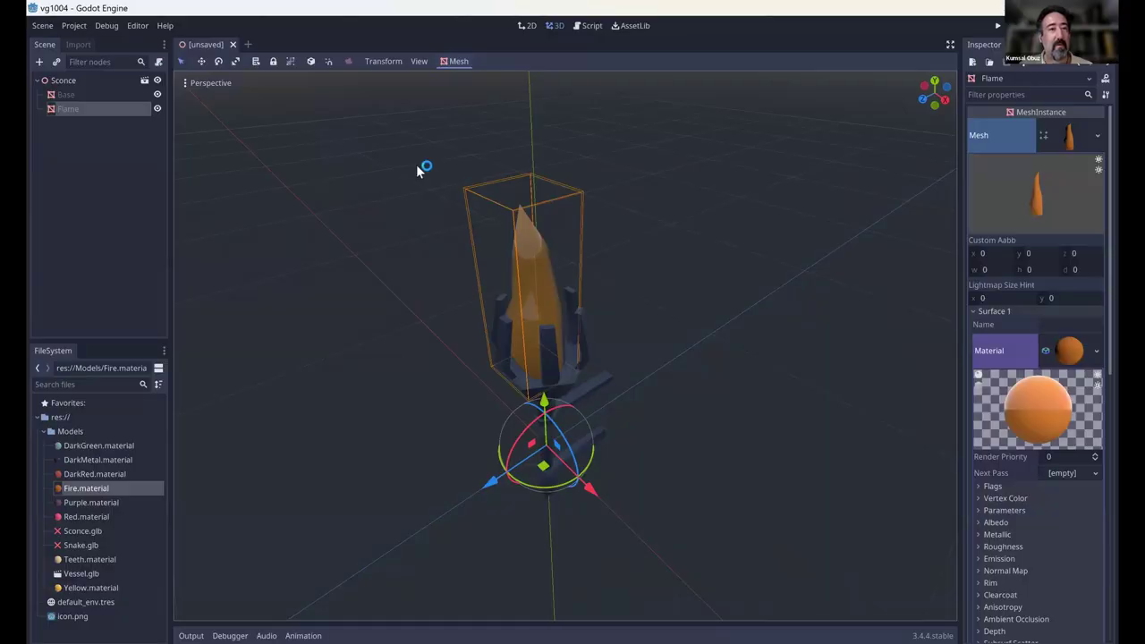
left_click(73, 26)
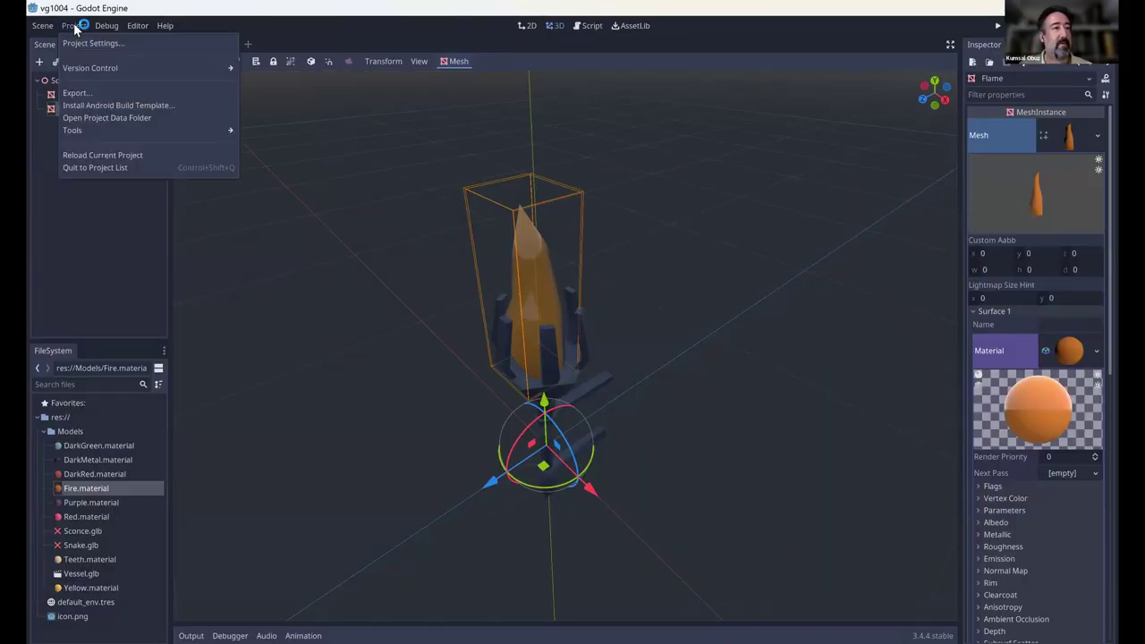
left_click(85, 170)
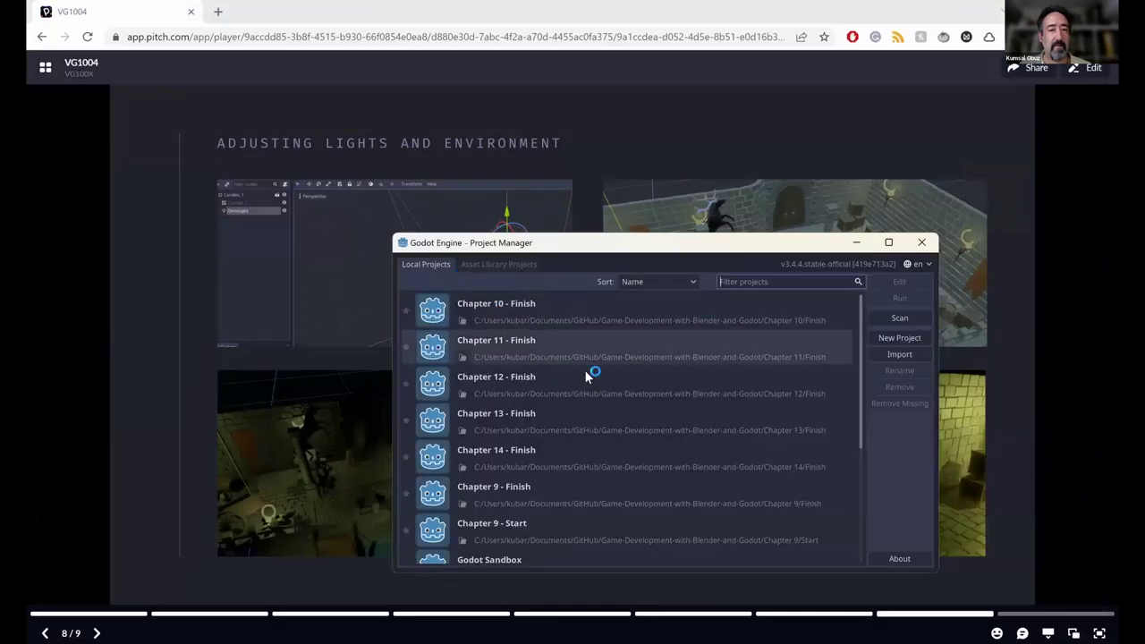
double_click(575, 523)
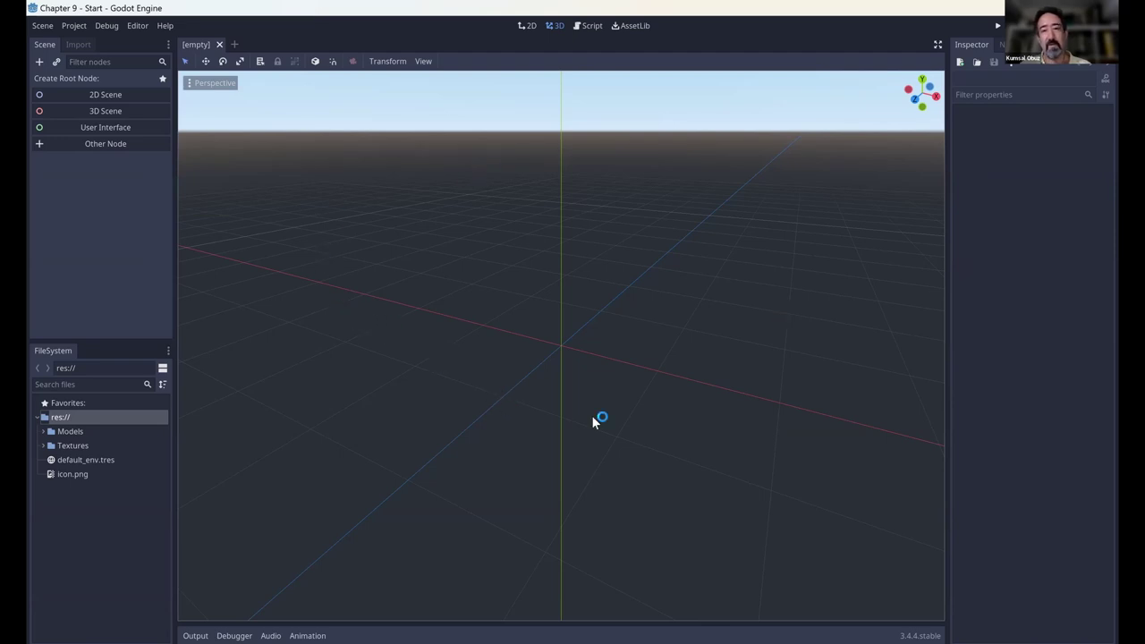
Step: Move texture.png into the Textures folder, then quit back to the Project Manager
left_click(43, 431)
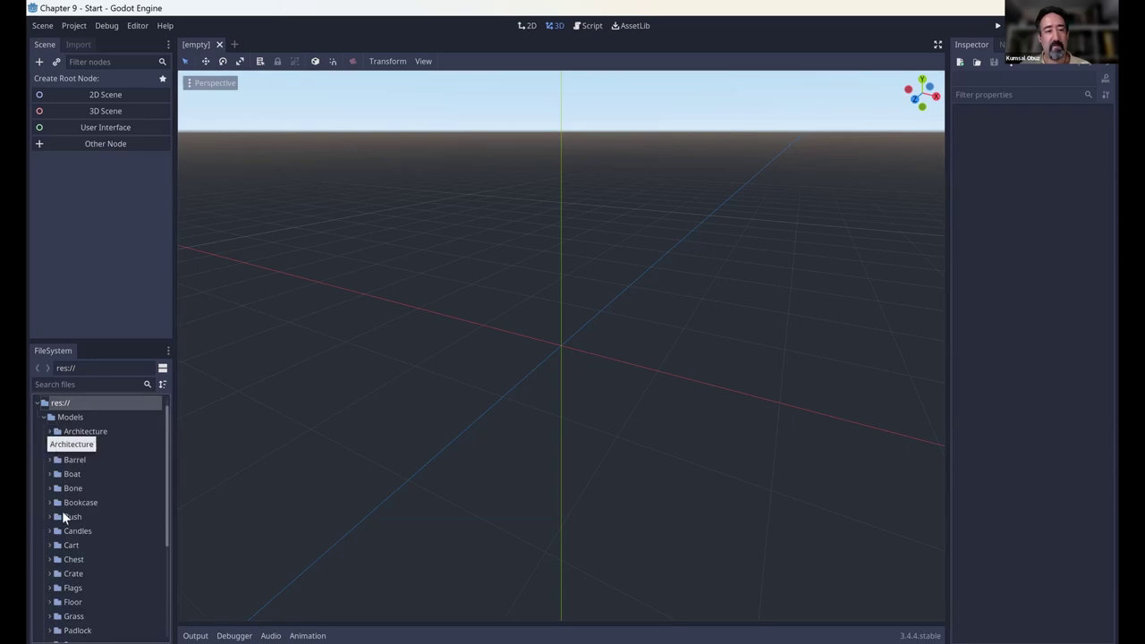
left_click(43, 418)
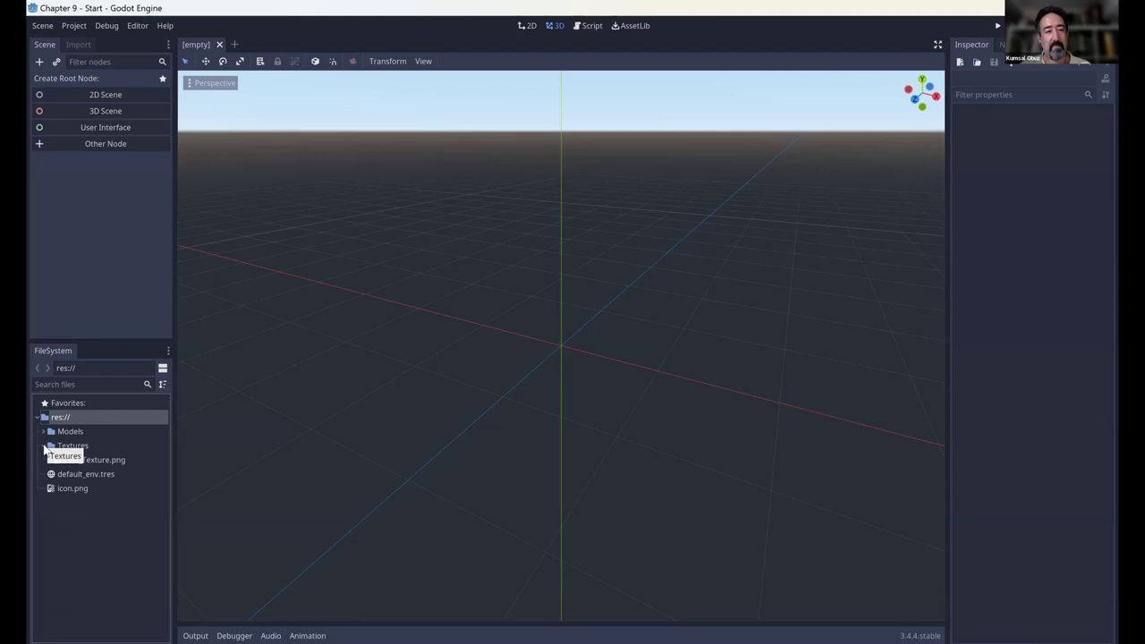
left_click_drag(45, 450, 47, 446)
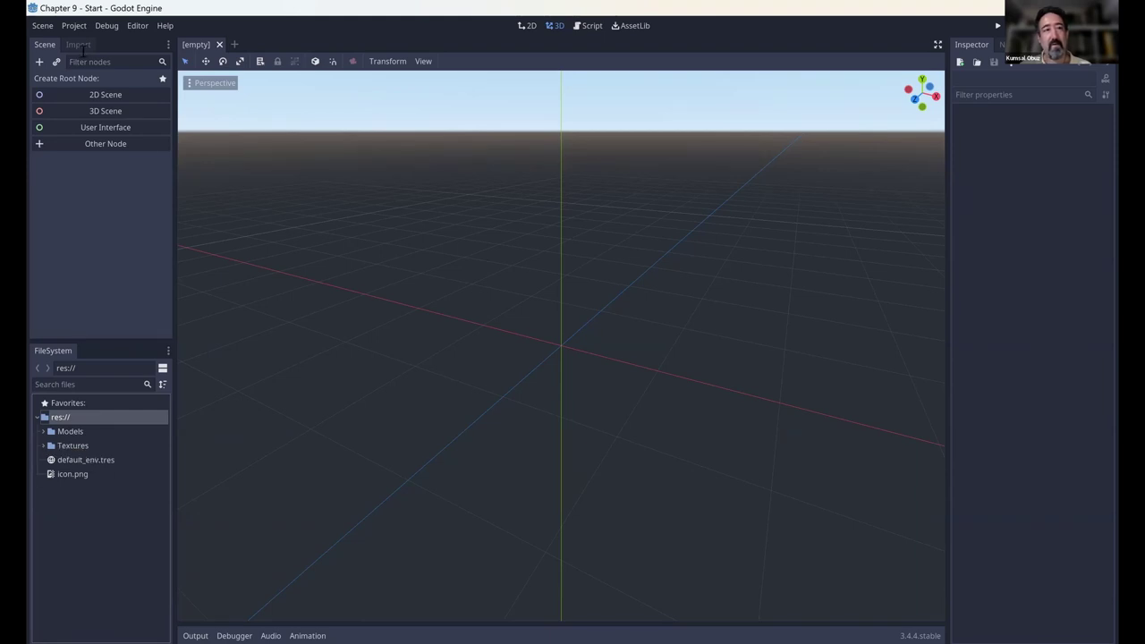
left_click(73, 25)
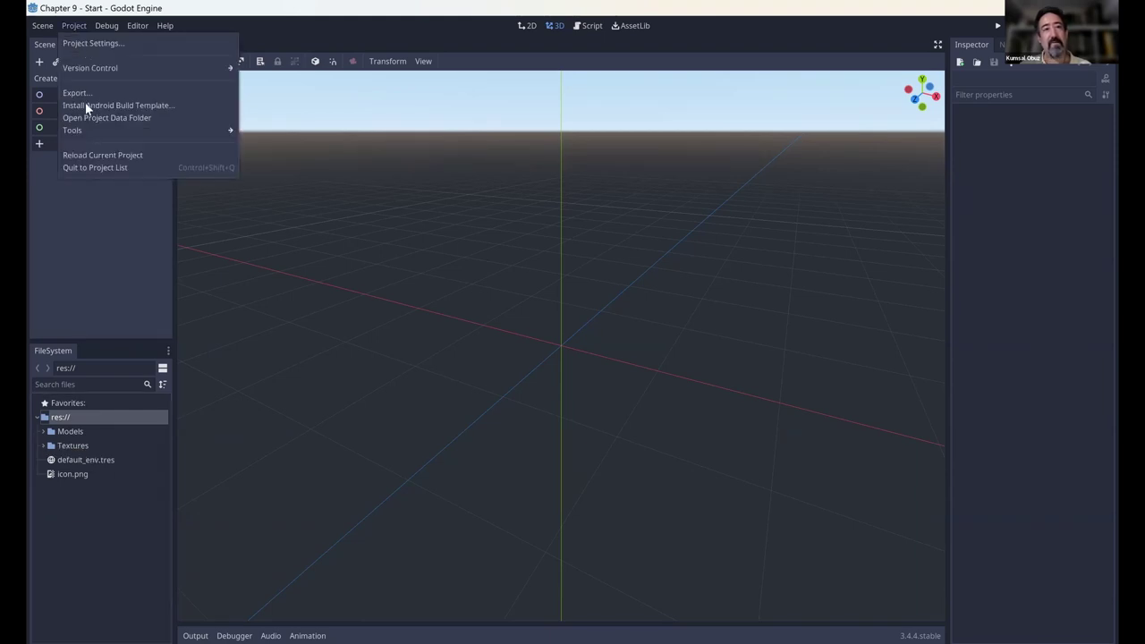
left_click(93, 168)
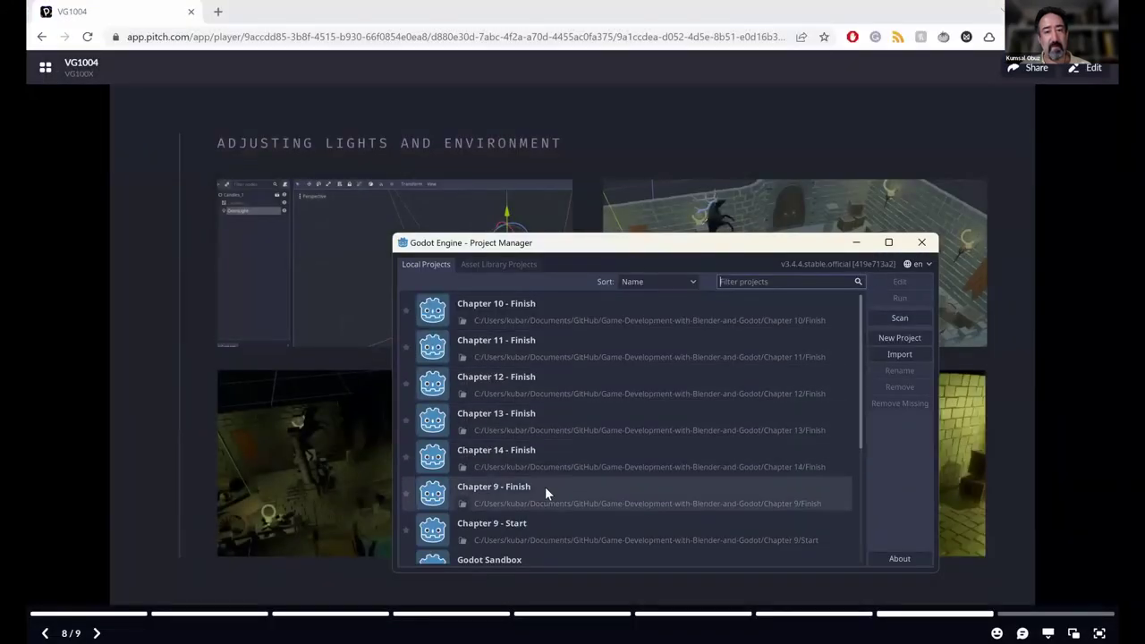
Step: Open the Chapter 9 - Finish project from the Project Manager
double_click(545, 487)
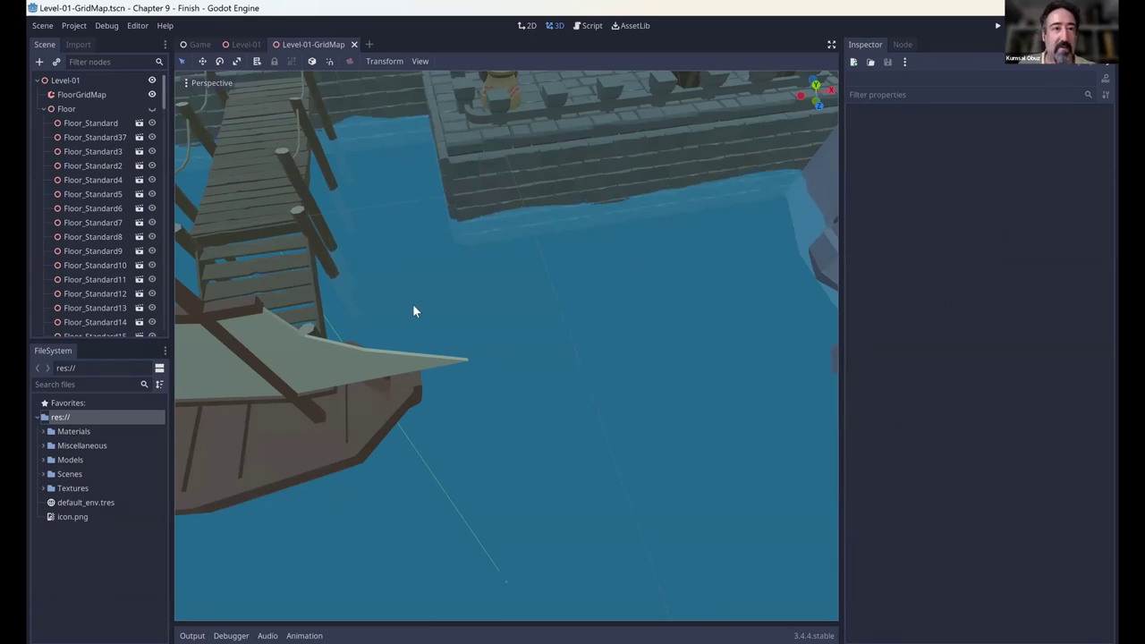
Step: Orbit the Level-01 view toward the castle and expand every node in the scene tree
middle_click_drag(440, 265, 426, 255)
middle_click_drag(503, 288, 545, 343)
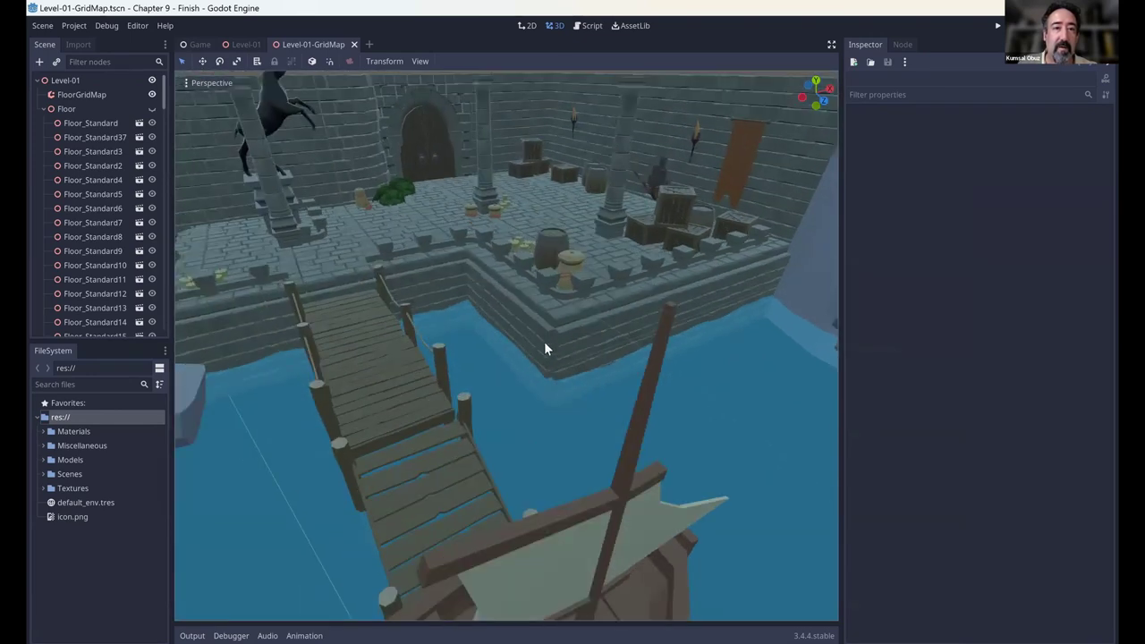
scroll(537, 338, "down", 2)
scroll(403, 286, "down", 1)
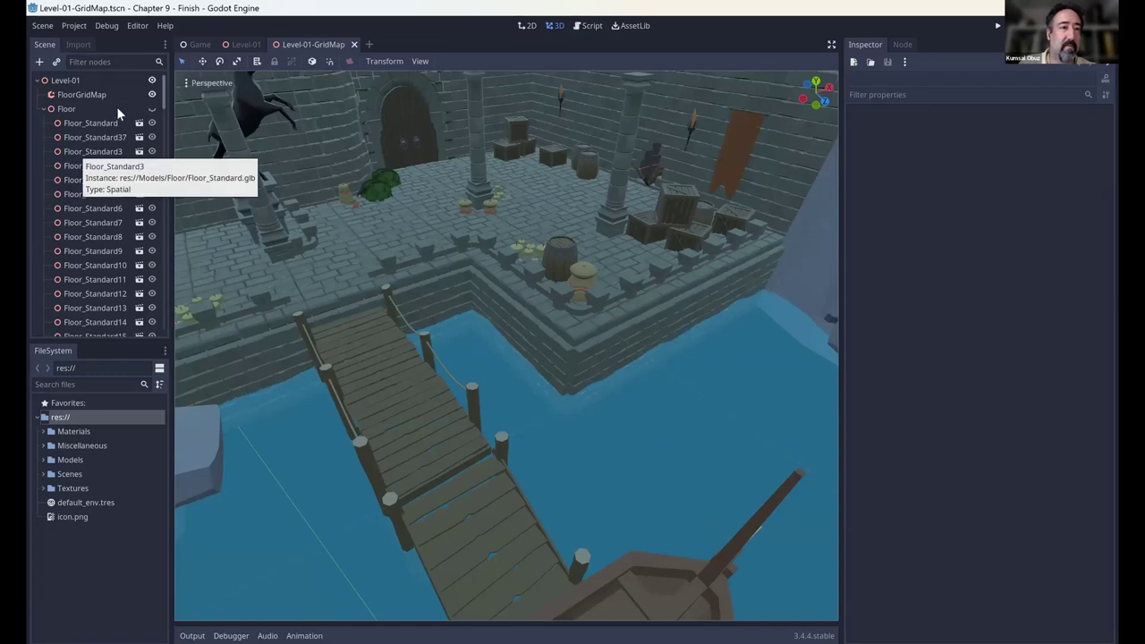
left_click(44, 109)
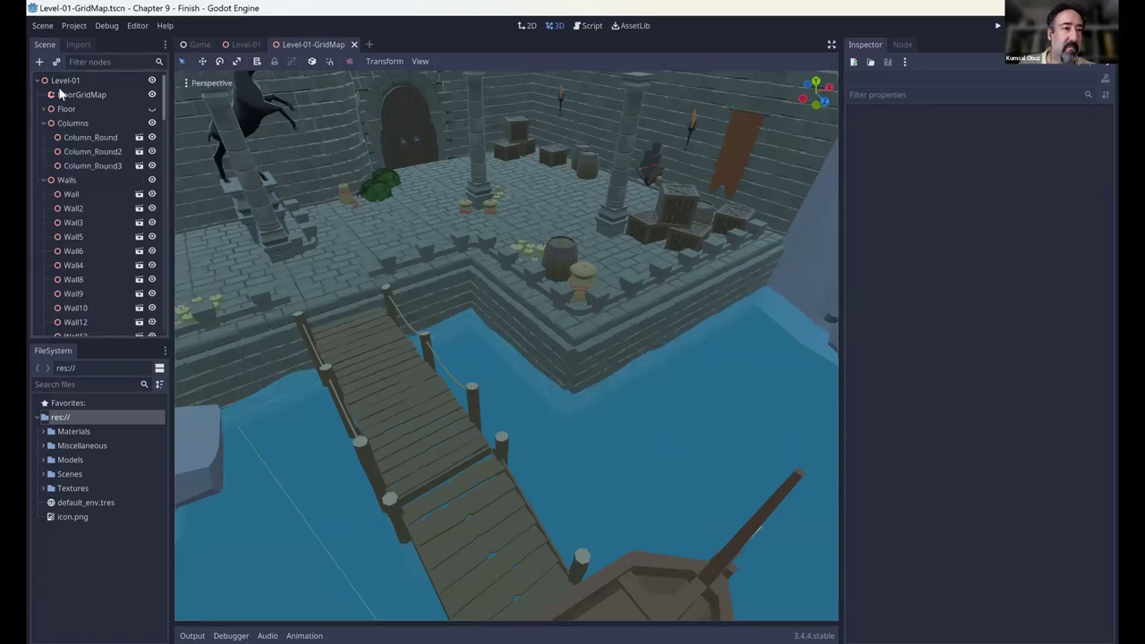
right_click(63, 81)
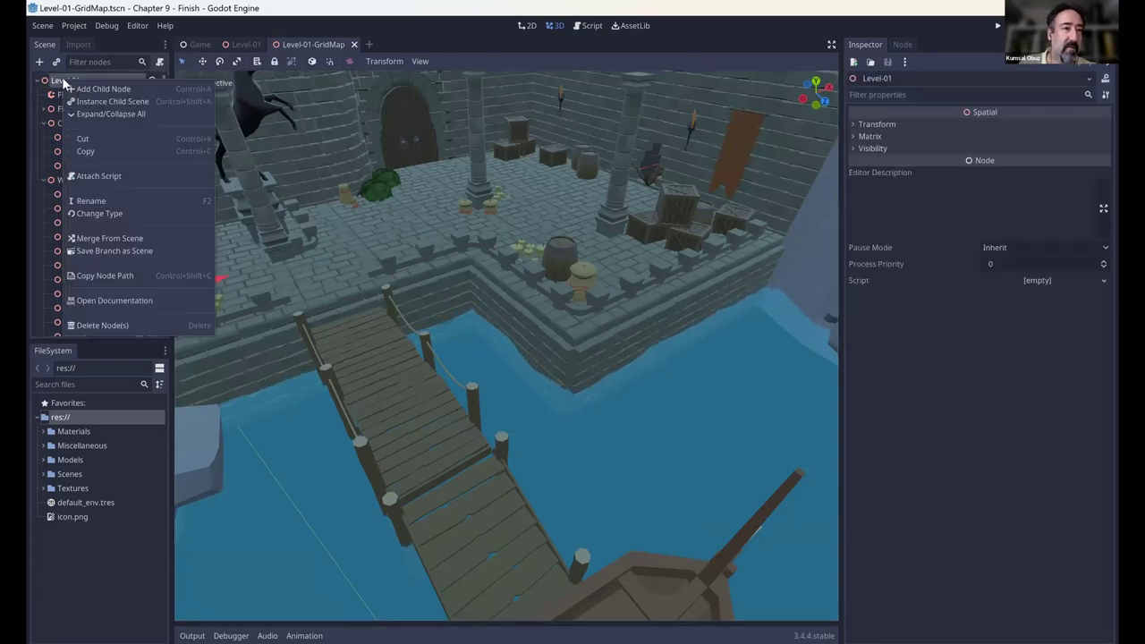
left_click(98, 113)
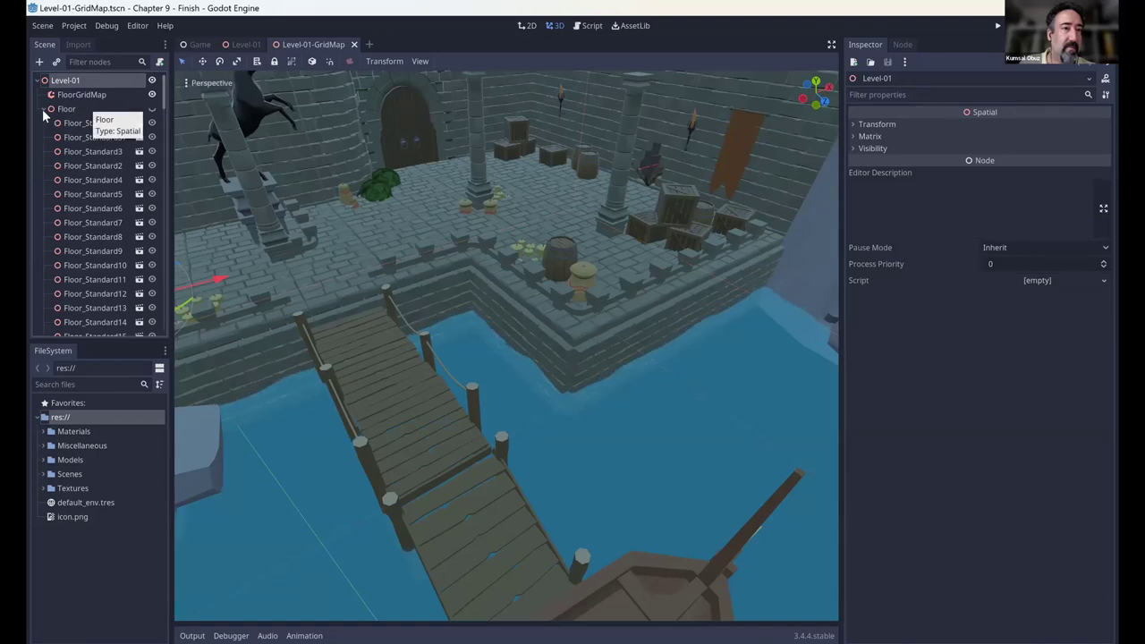
left_click(44, 109)
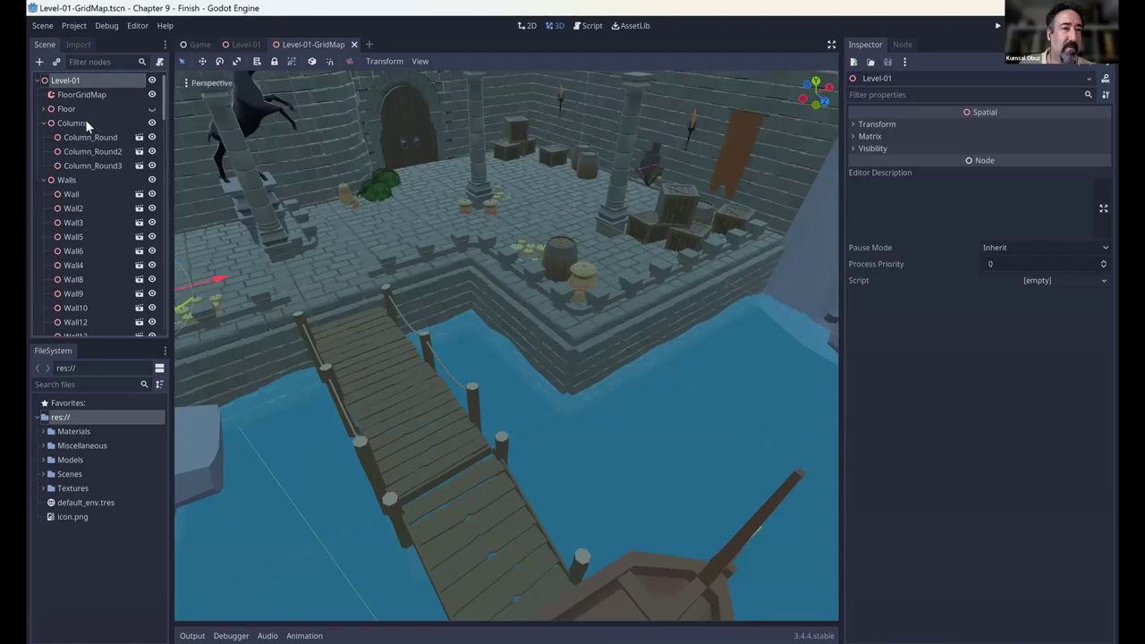
right_click(62, 94)
key("Escape")
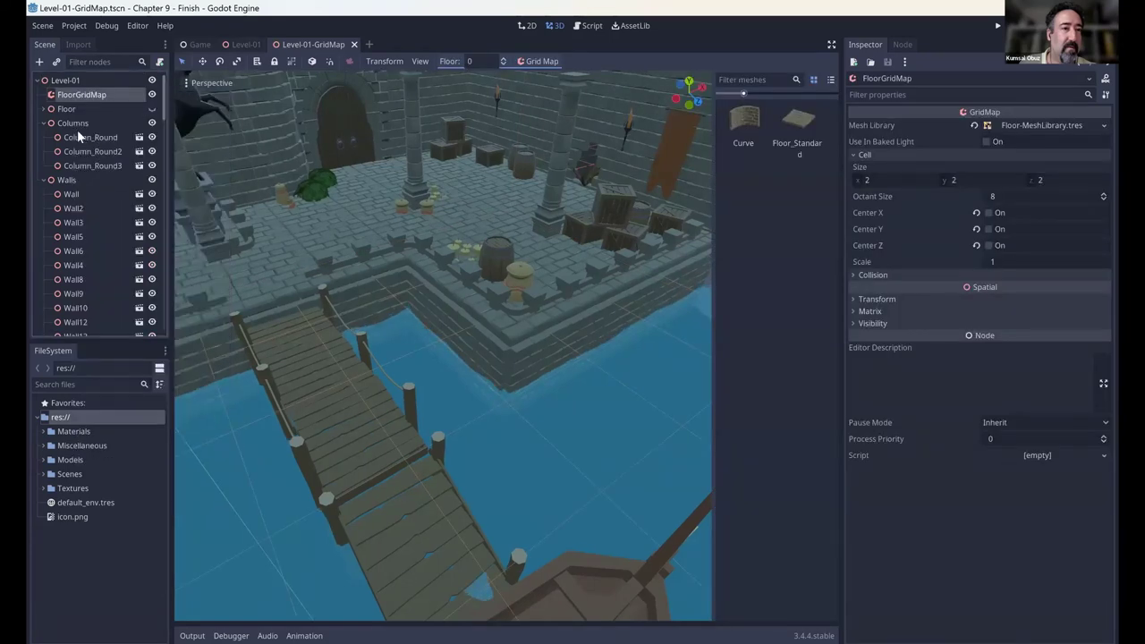
right_click(66, 81)
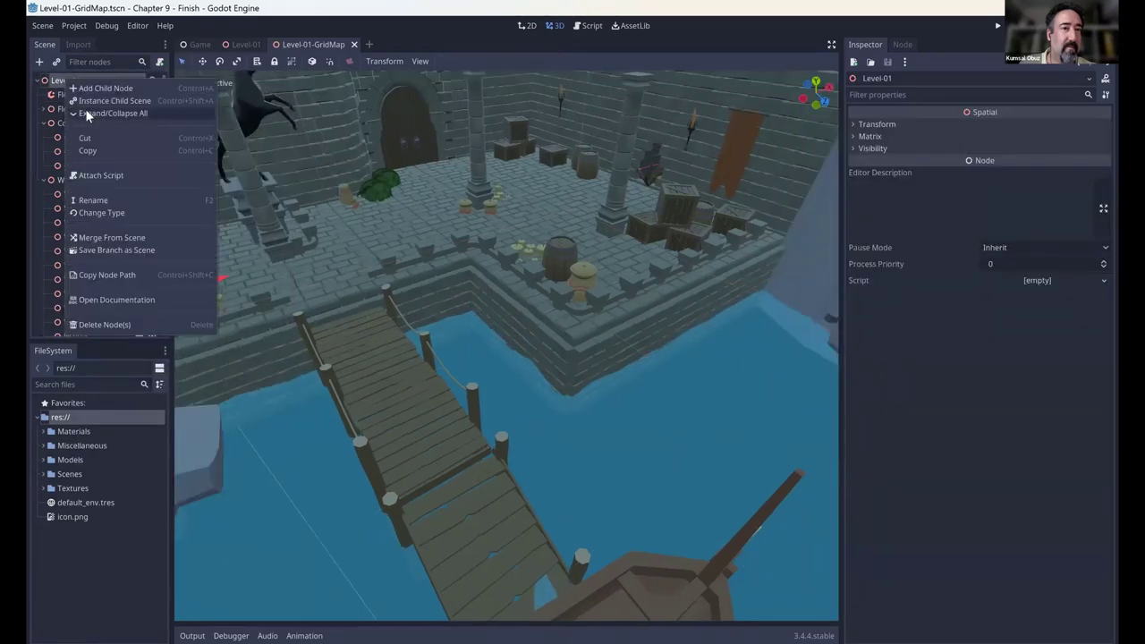
left_click(86, 111)
Step: Collapse the Floor, Columns, Walls, Rails, SunkWalls, Props, Rocks, Sconces and Dock groups
left_click(44, 110)
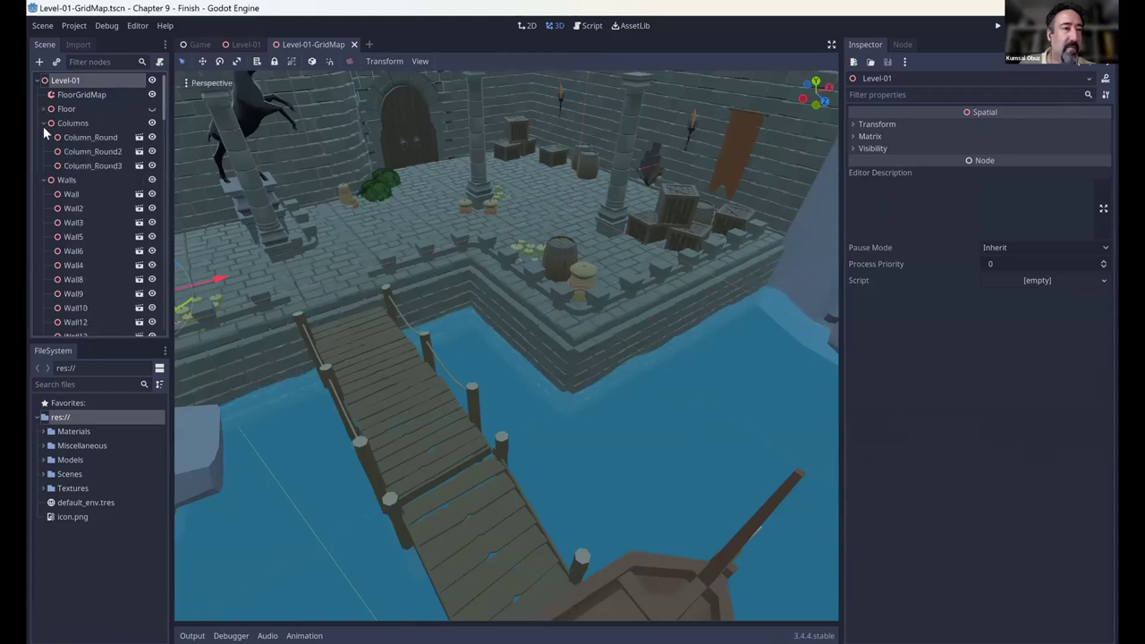
left_click(44, 124)
left_click(44, 137)
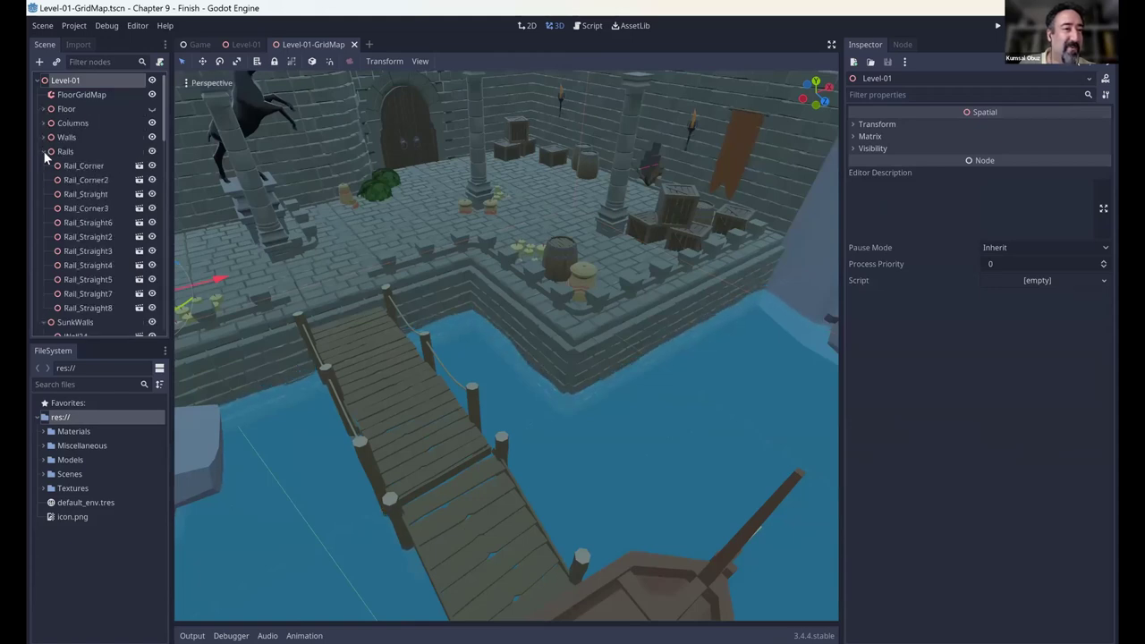
left_click(43, 151)
left_click(44, 166)
left_click(44, 182)
left_click(45, 194)
left_click(45, 211)
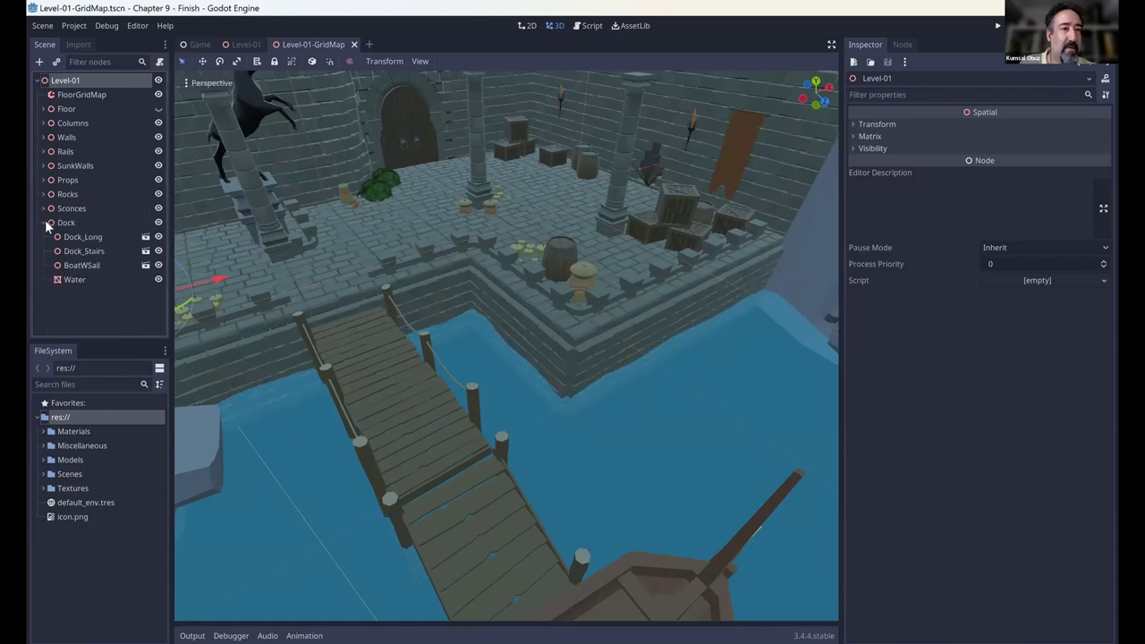
left_click(44, 222)
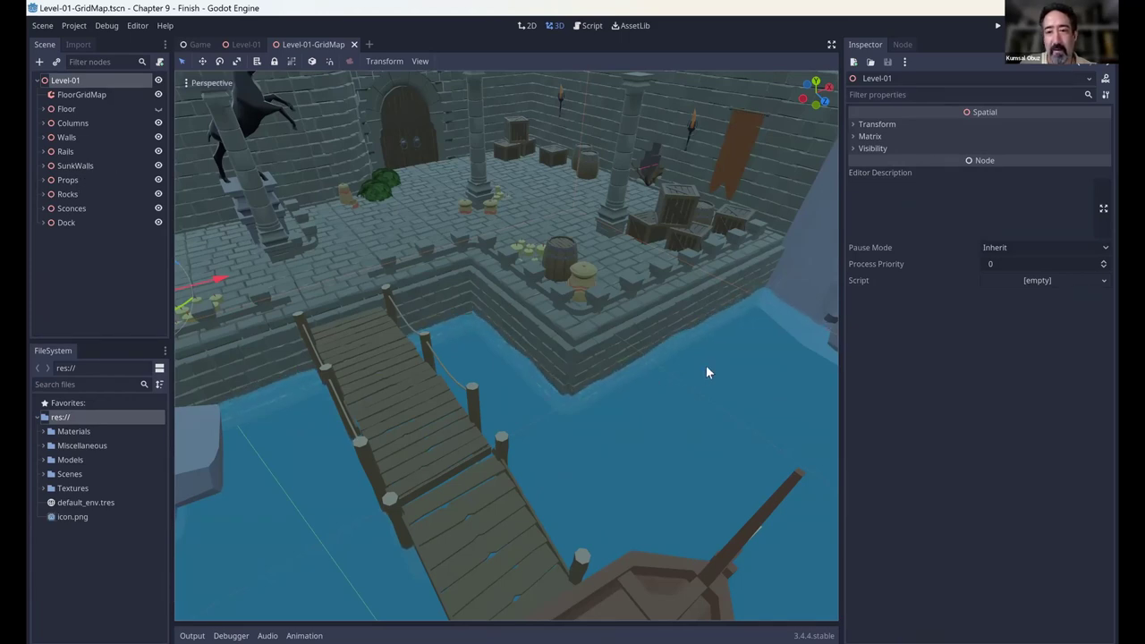
Step: Inspect the Water node's plane mesh and its cave-water material, Height Factor 0.1, and wave pattern
left_click(678, 374)
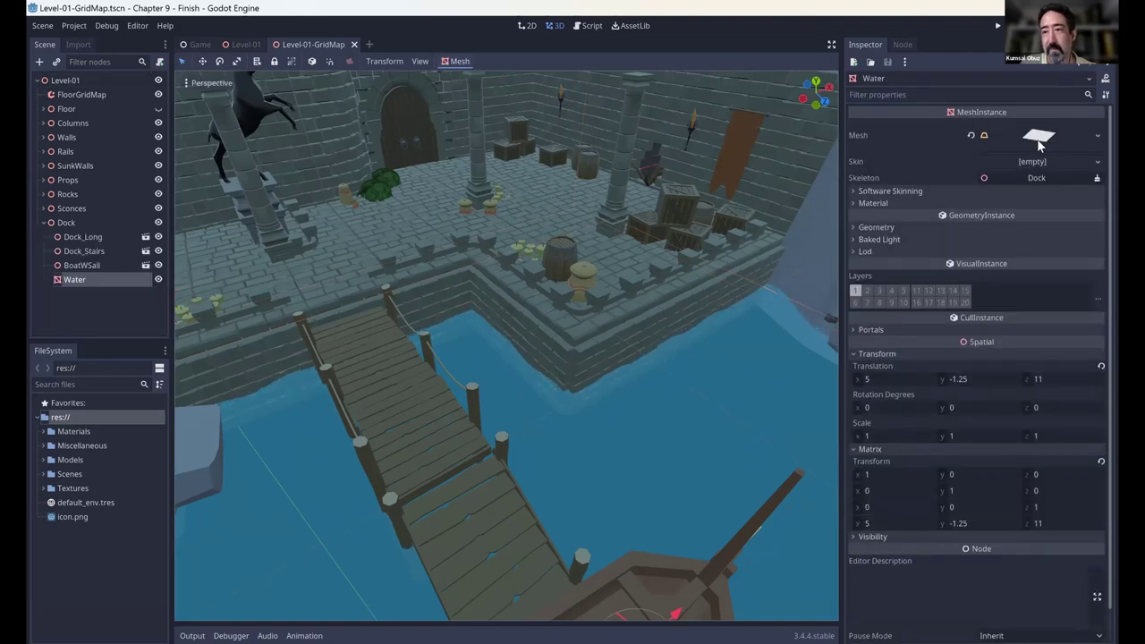
left_click(1038, 138)
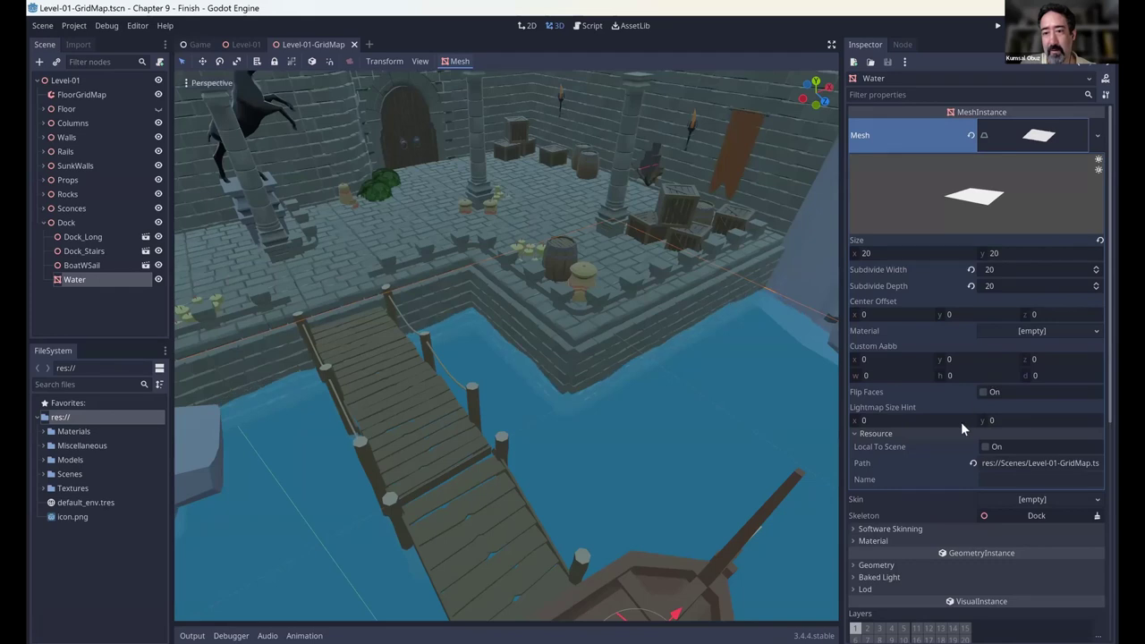
left_click(917, 542)
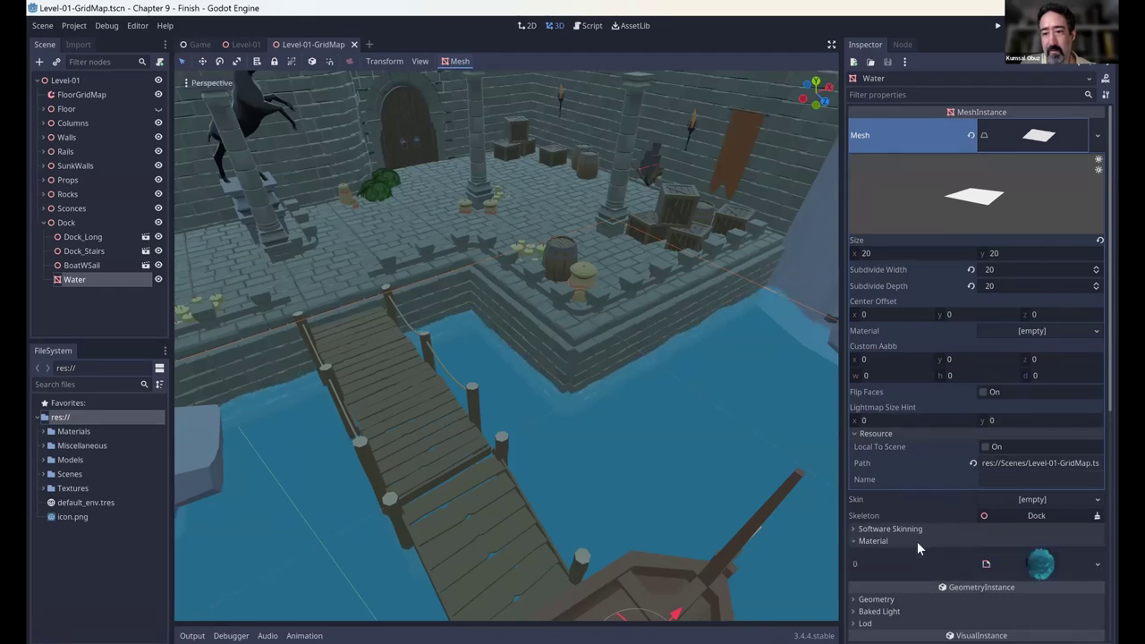
left_click(1041, 564)
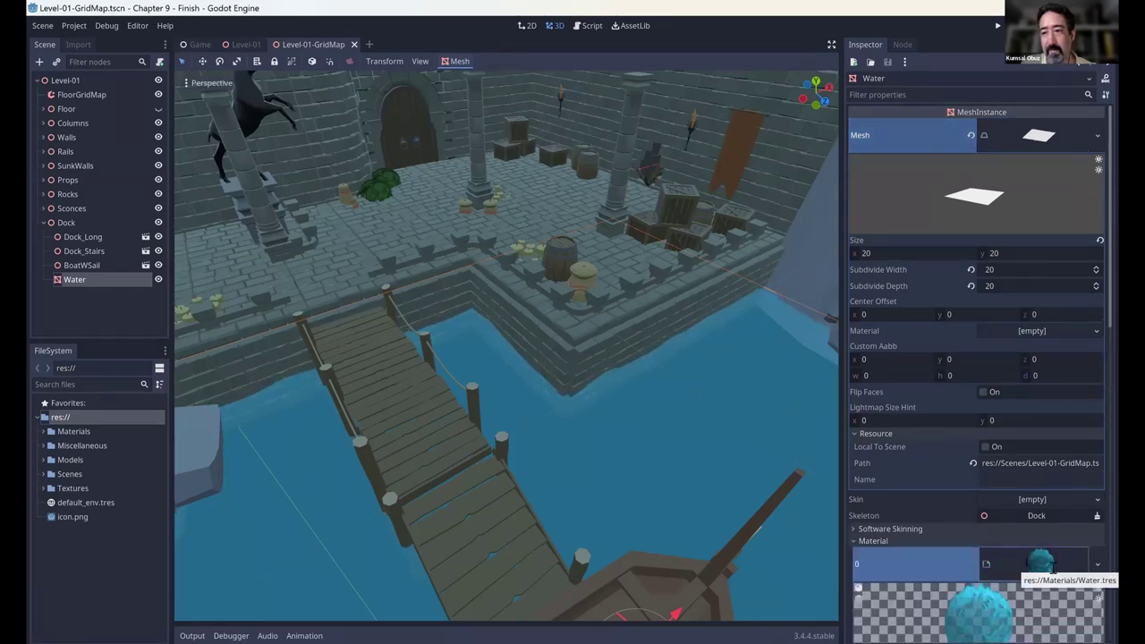
scroll(1095, 357, "down", 5)
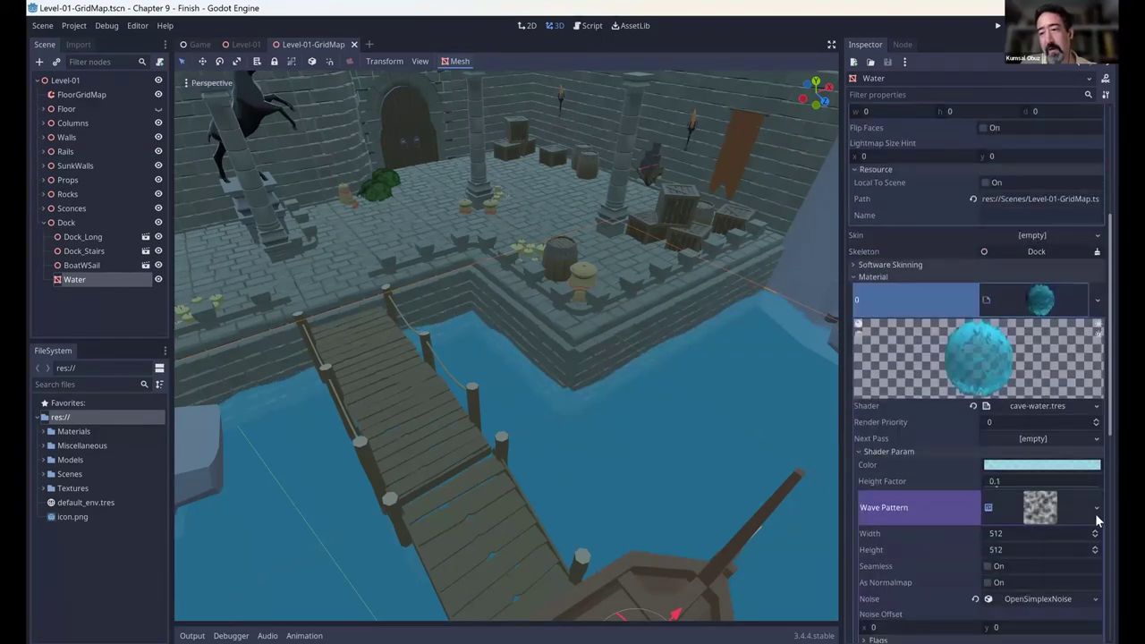
scroll(1095, 519, "down", 5)
scroll(1095, 499, "up", 1)
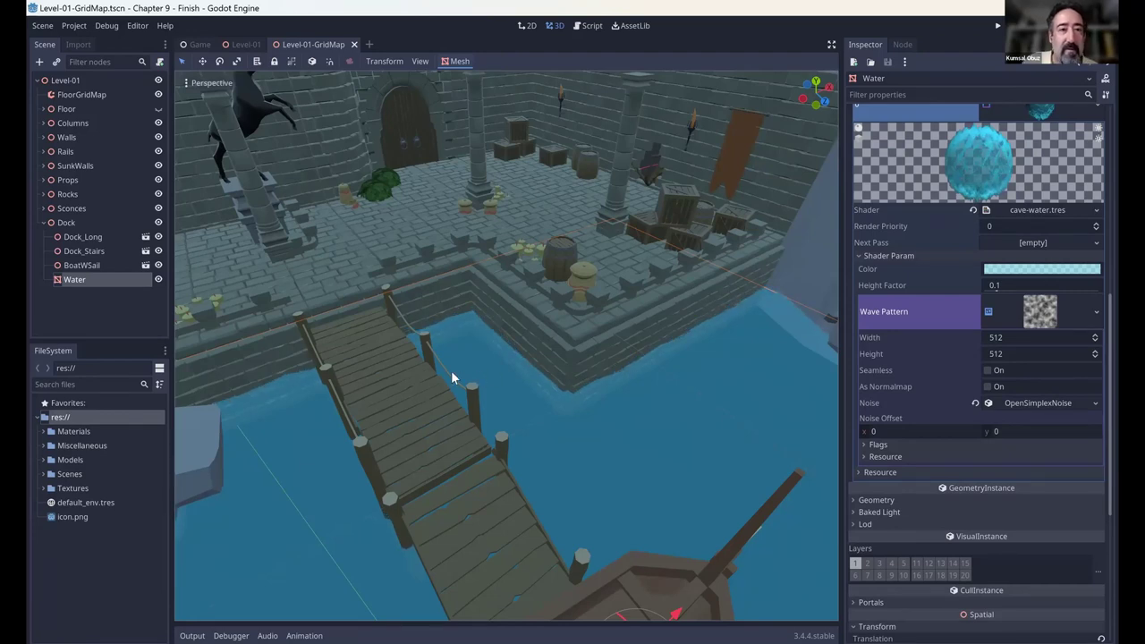
Step: Orbit around the dock, left wall and courtyard, then bring up the Project menu
middle_click_drag(450, 370, 376, 315)
middle_click_drag(365, 278, 528, 286)
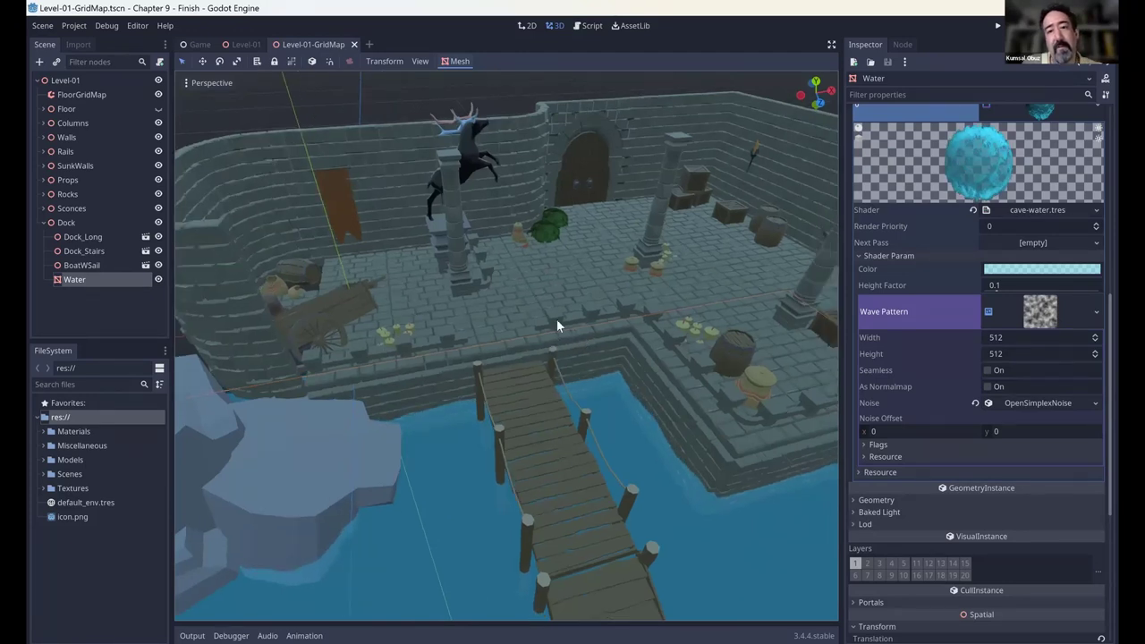
middle_click_drag(558, 324, 374, 212)
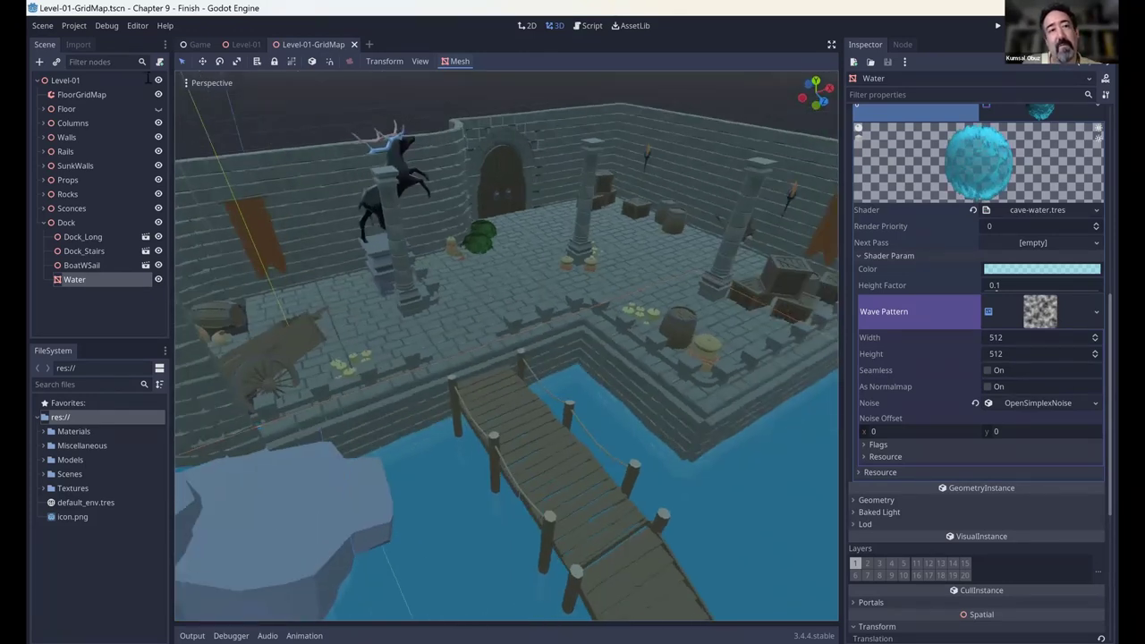
left_click(74, 25)
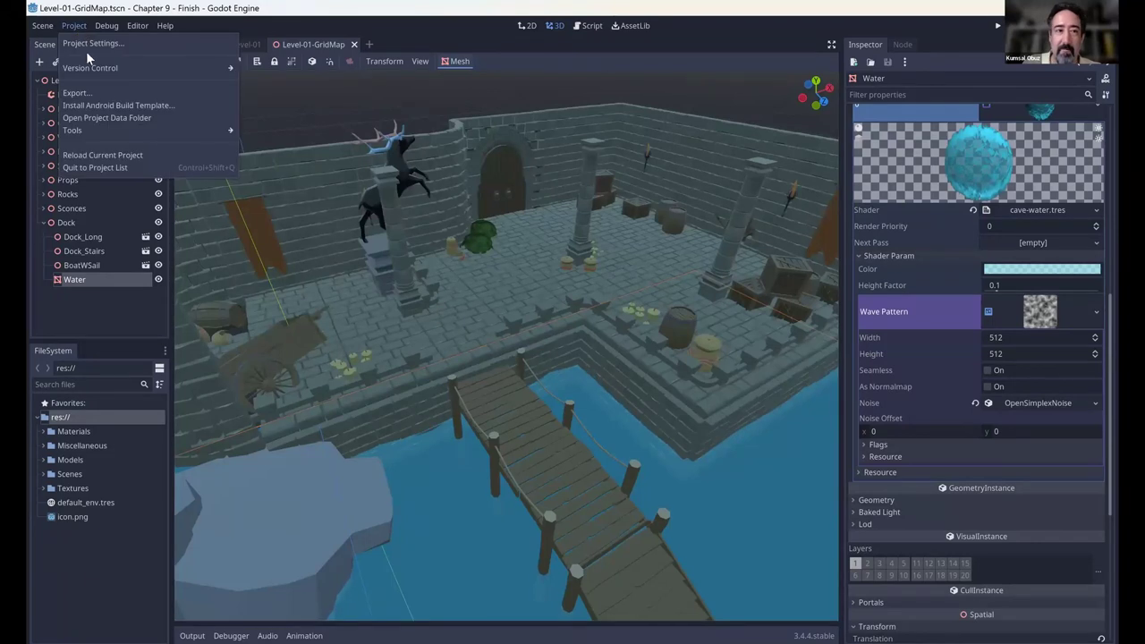
Step: Quit the Chapter 9 - Finish project back to the Project Manager
left_click(104, 157)
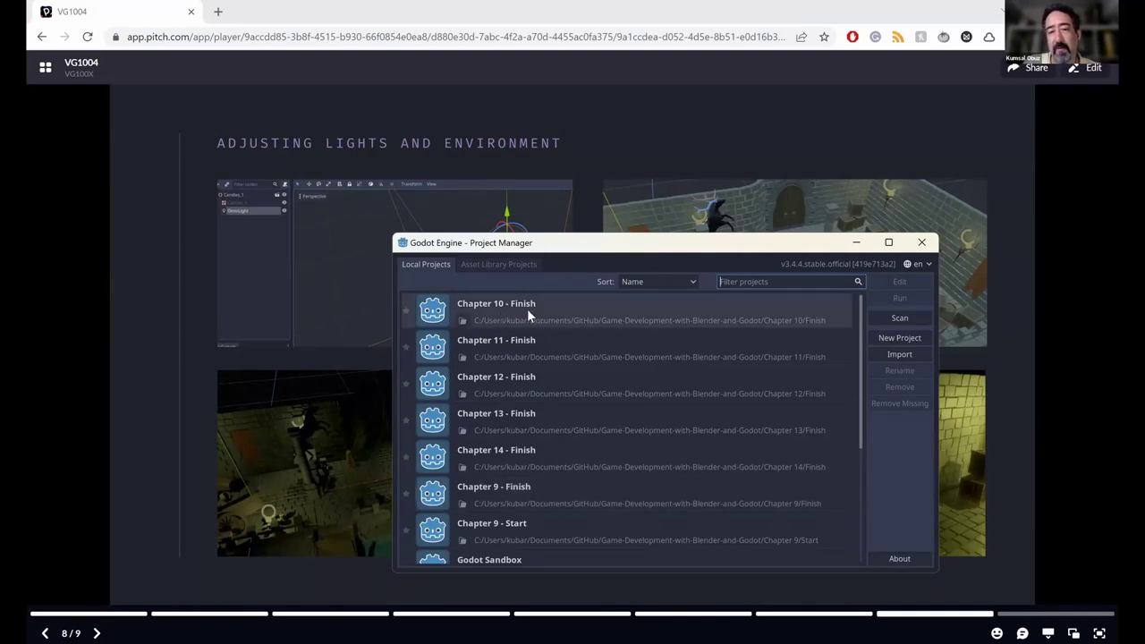
Step: Open the Chapter 10 - Finish project, view the sconce-lit Level-01 dungeon, and collapse Props
double_click(553, 306)
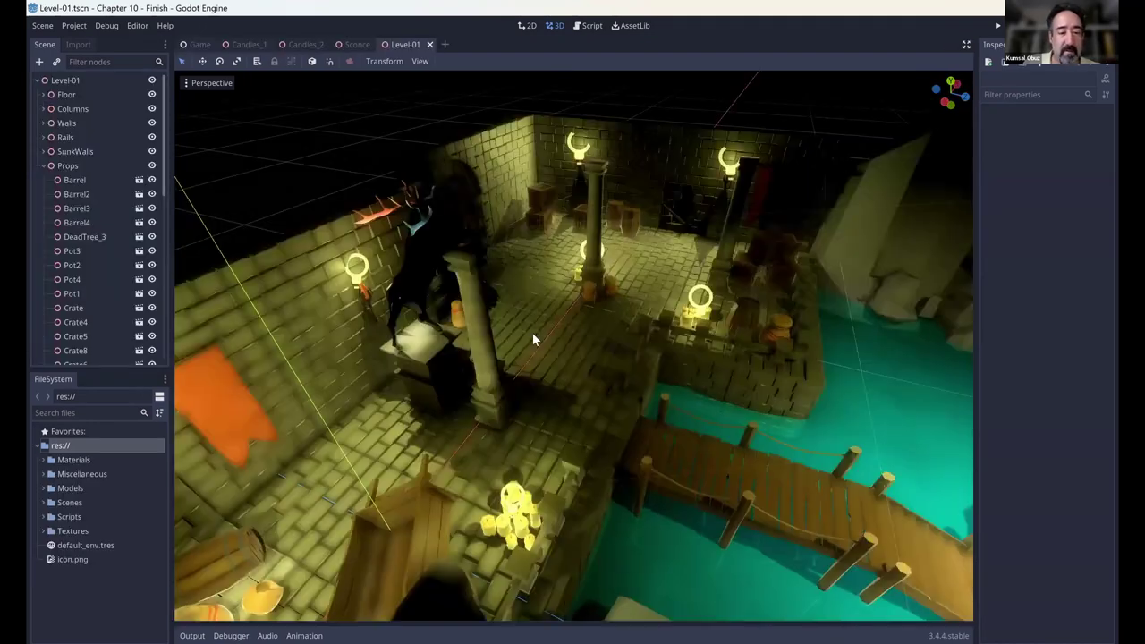
middle_click_drag(611, 369, 570, 340)
scroll(573, 345, "up", 5)
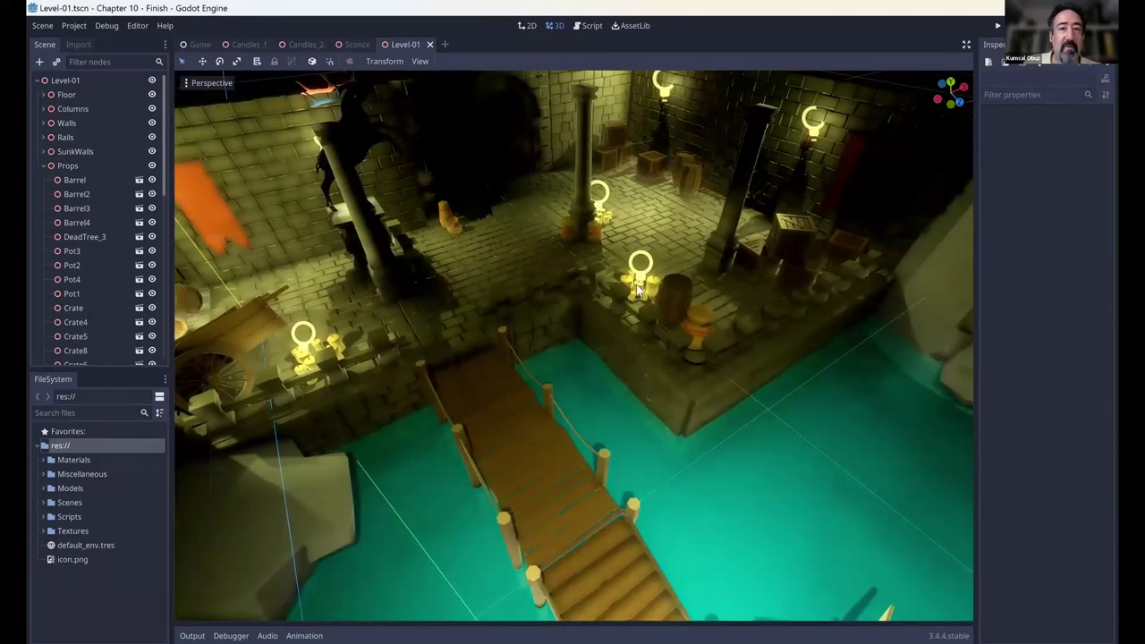
left_click(43, 166)
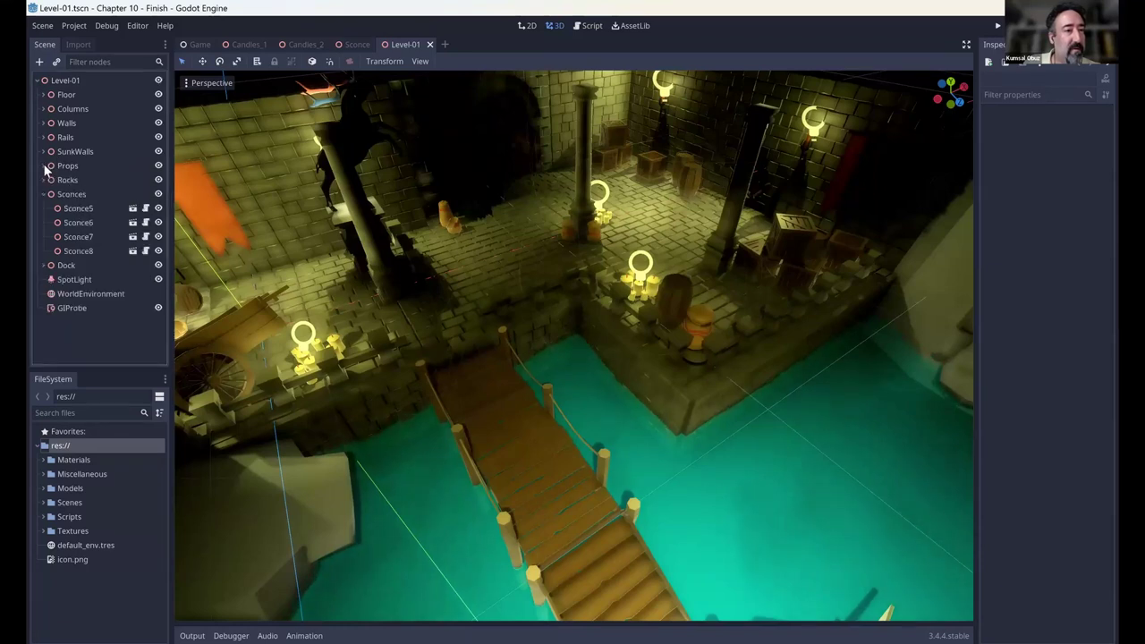
Step: Inspect WorldEnvironment, then the GIProbe: Subdiv 128, extents 12×5×15, Energy 1, Interior on
left_click(73, 299)
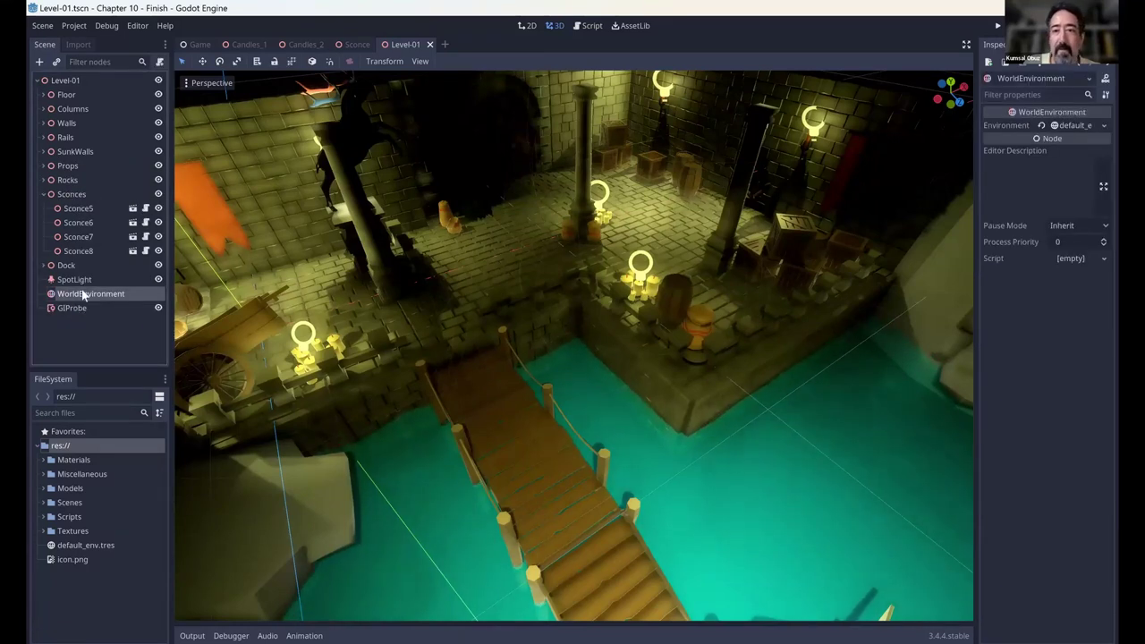
left_click(129, 308)
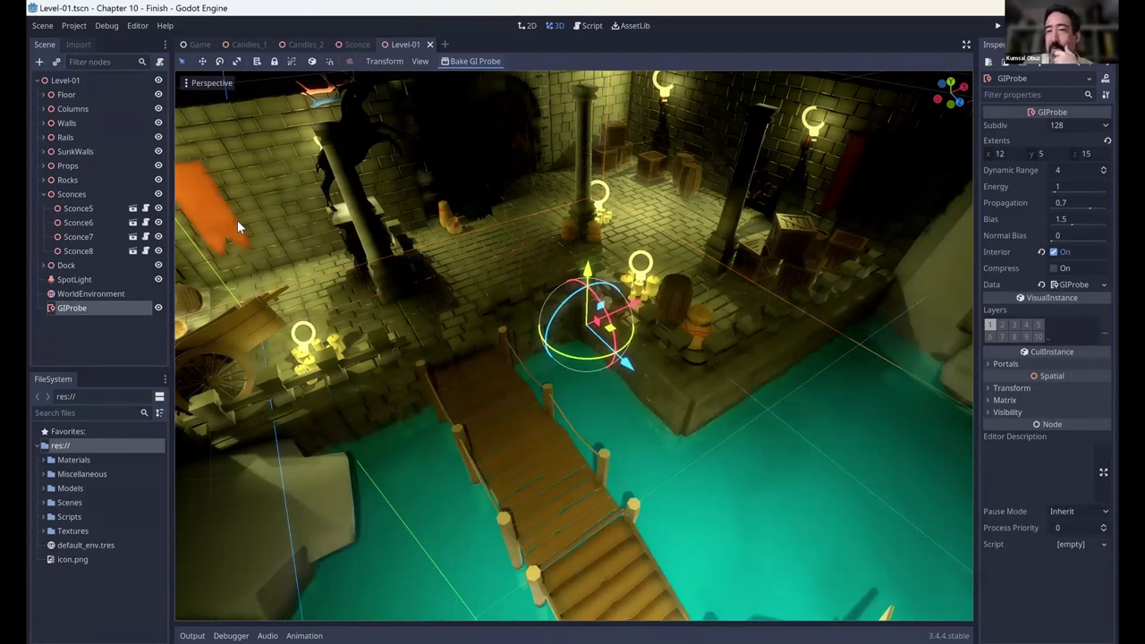
Step: Select the wall sconce Sconce8 and uncheck its Is Lit script variable to darken it
left_click(79, 211)
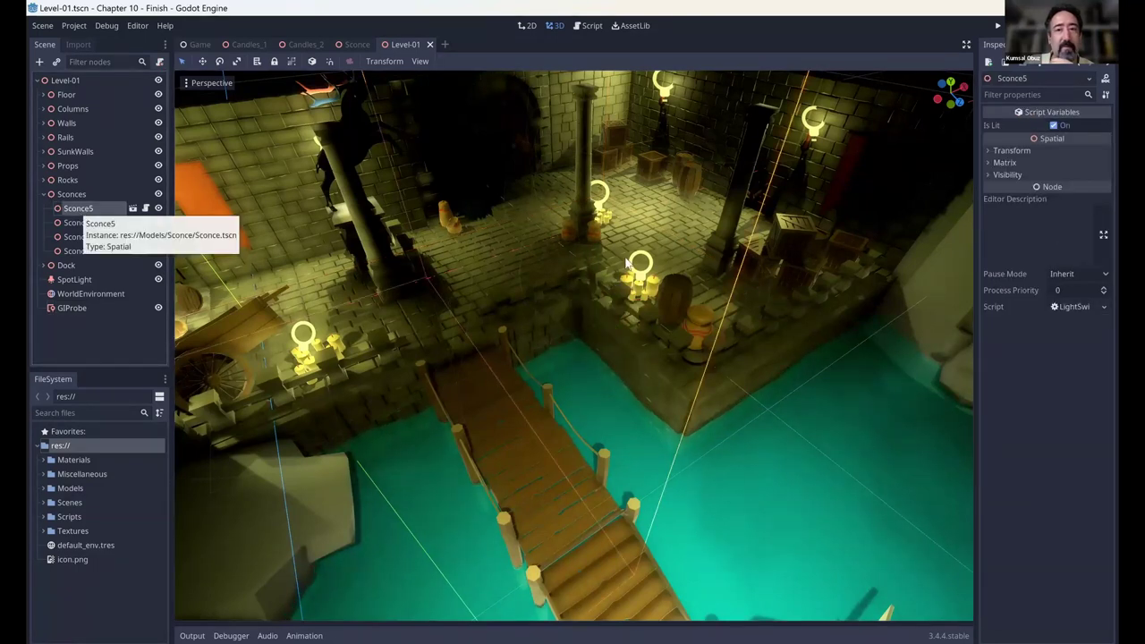
left_click(803, 144)
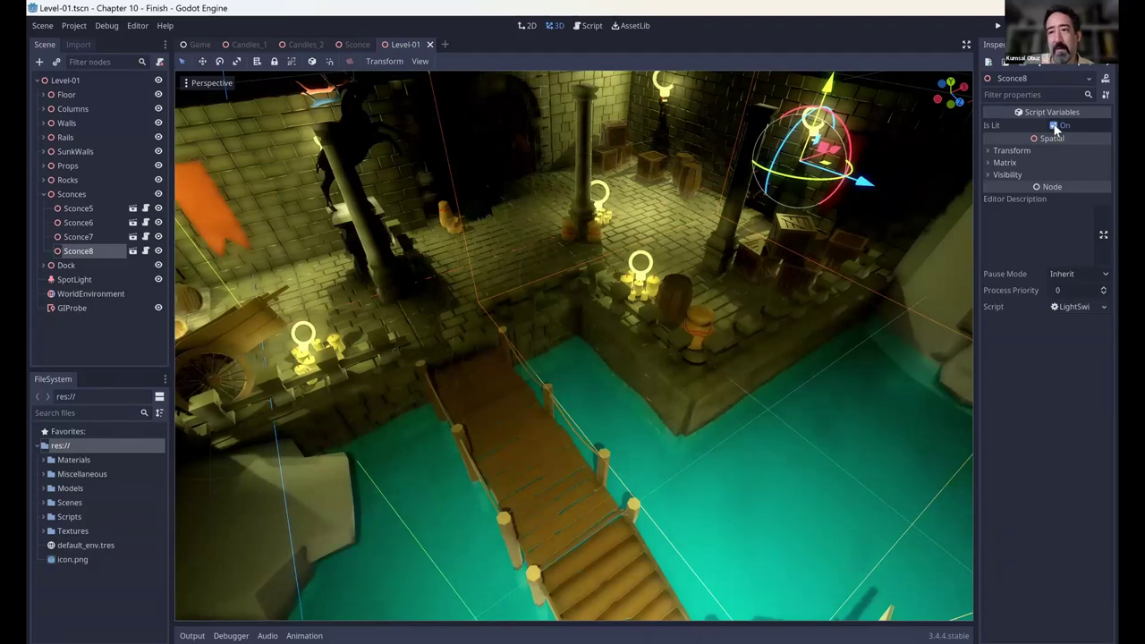
left_click(1054, 126)
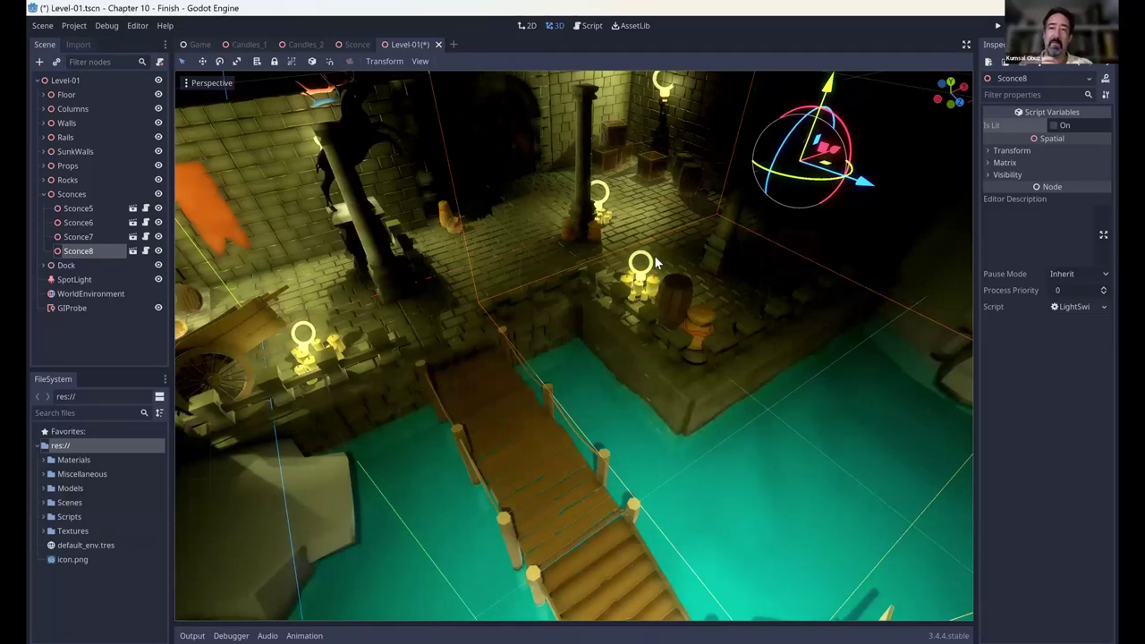
Step: Re-check Sconce8's Is Lit box in the Inspector to relight the wall sconce
left_click(1052, 125)
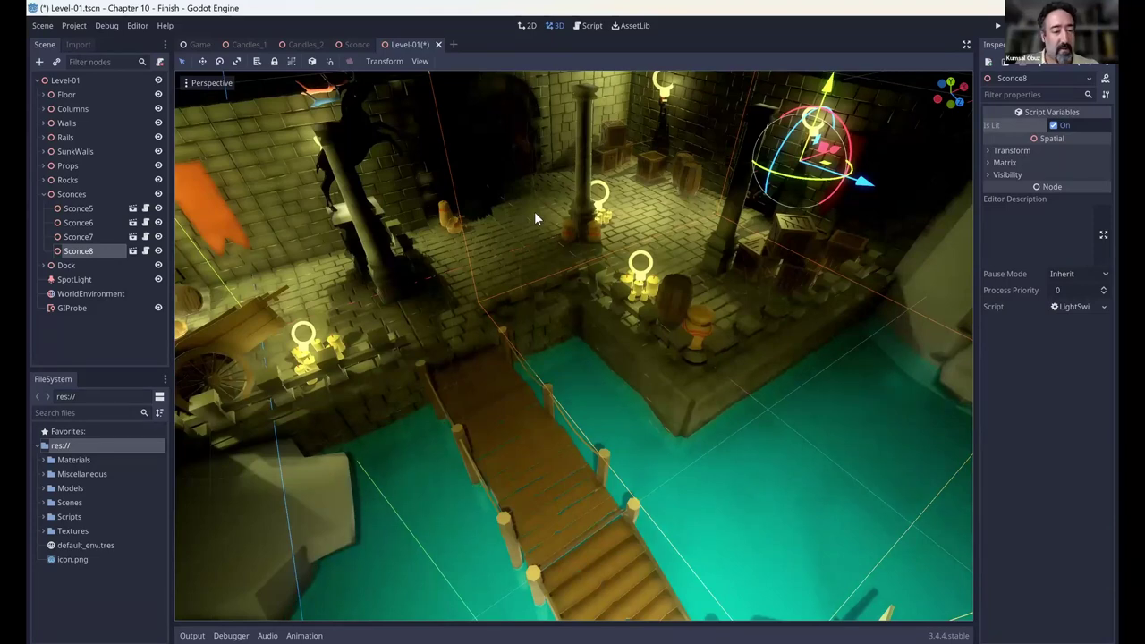
Step: In the Pitch slides, jump to the author slide and open the book's Amazon link
key("alt+Tab")
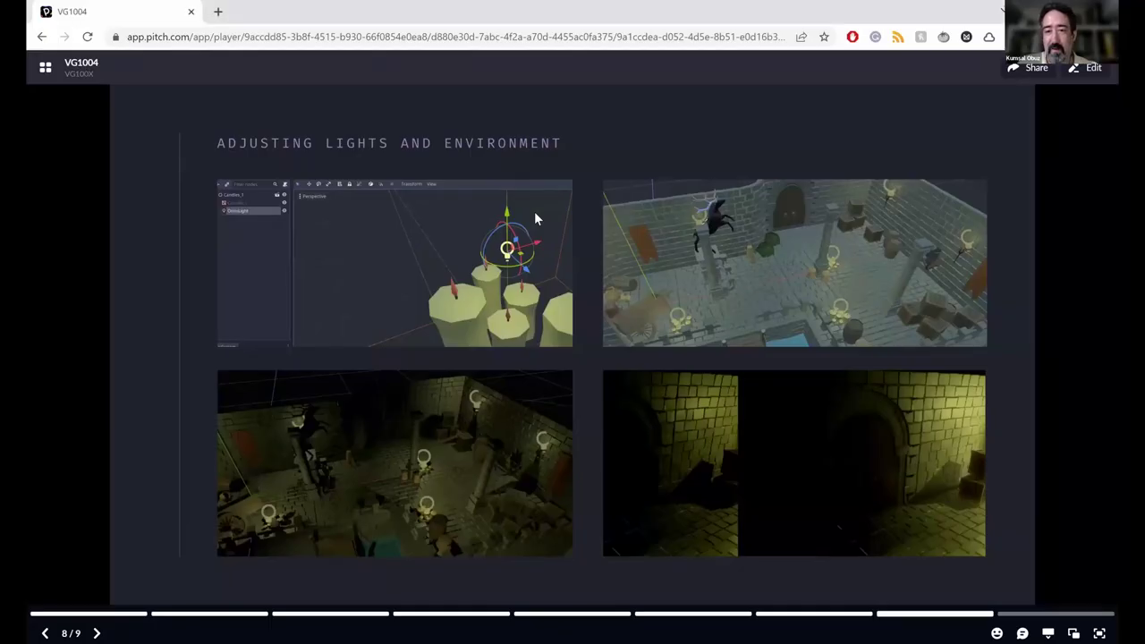
left_click(1043, 617)
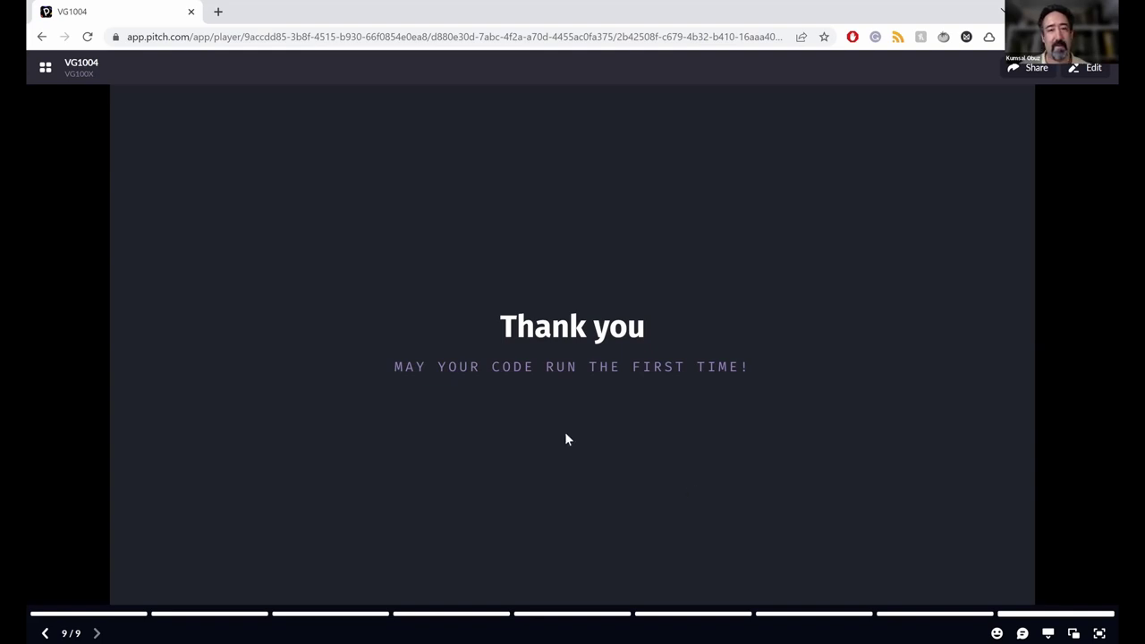
left_click(205, 615)
left_click(398, 275)
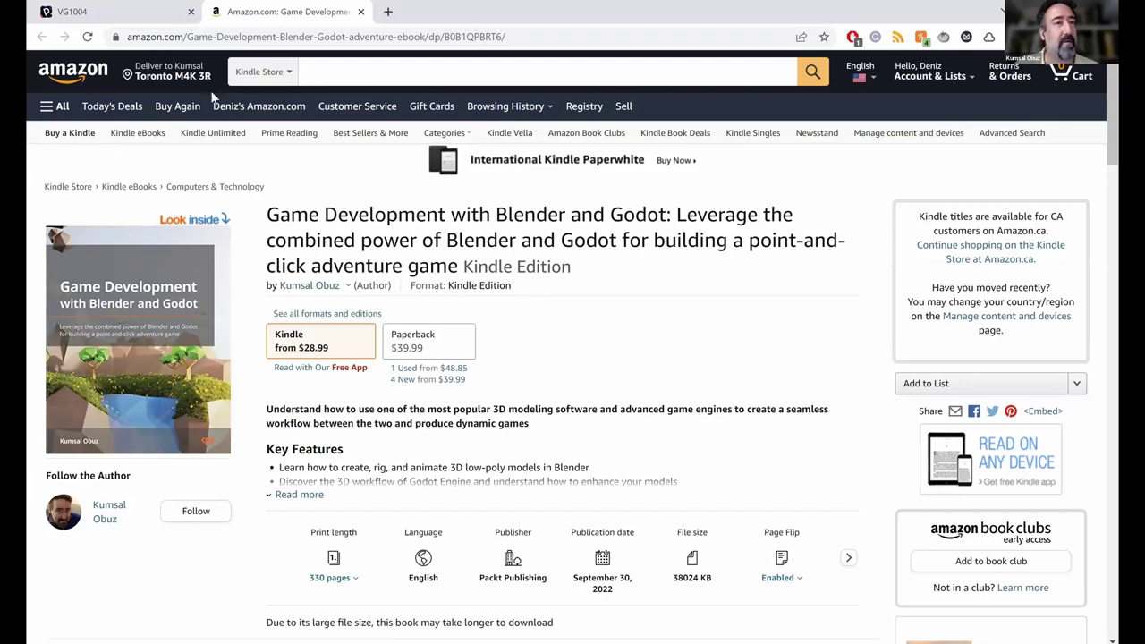
Step: Change the address from amazon.ca to amazon.co.uk to load the UK Kindle listing
left_click(176, 34)
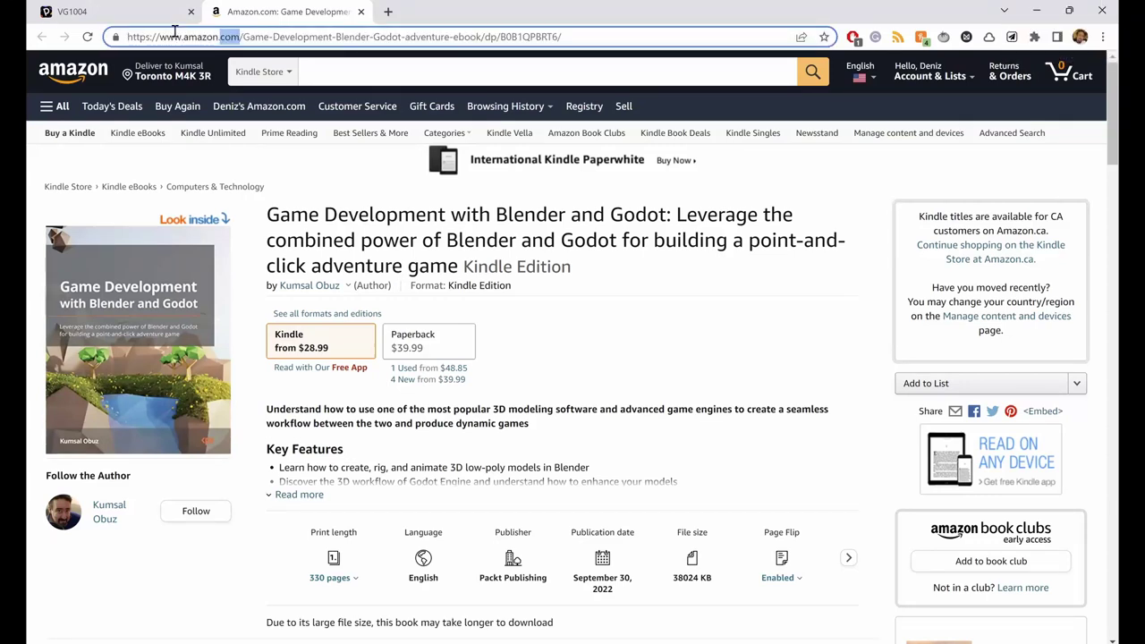
key("BackSpace")
type("o.uk")
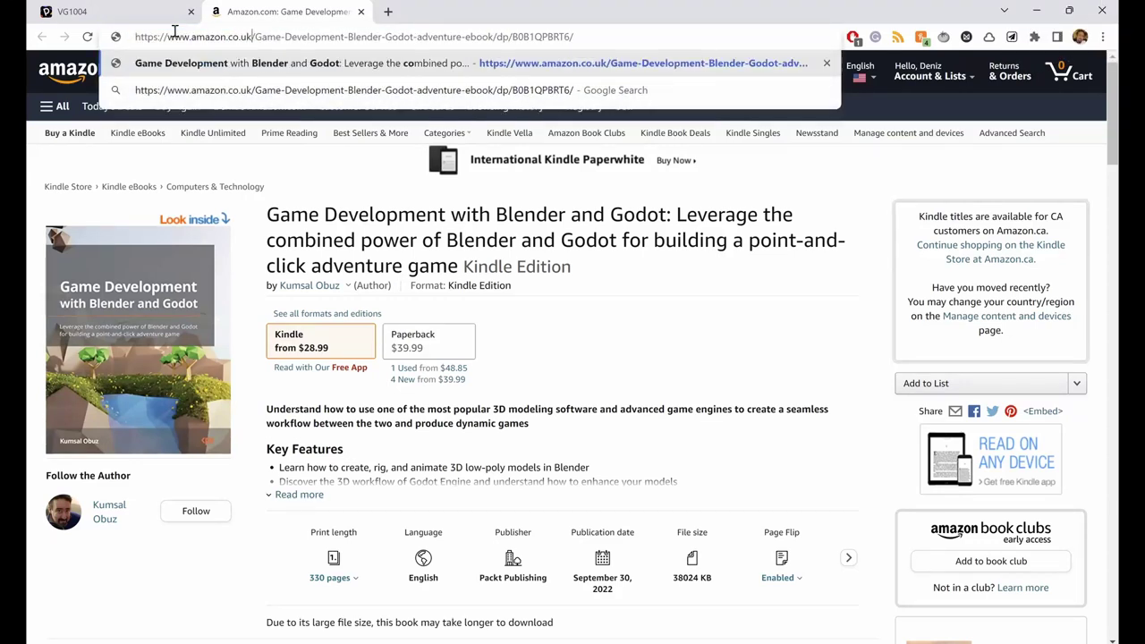
key("ctrl+a")
key("Return")
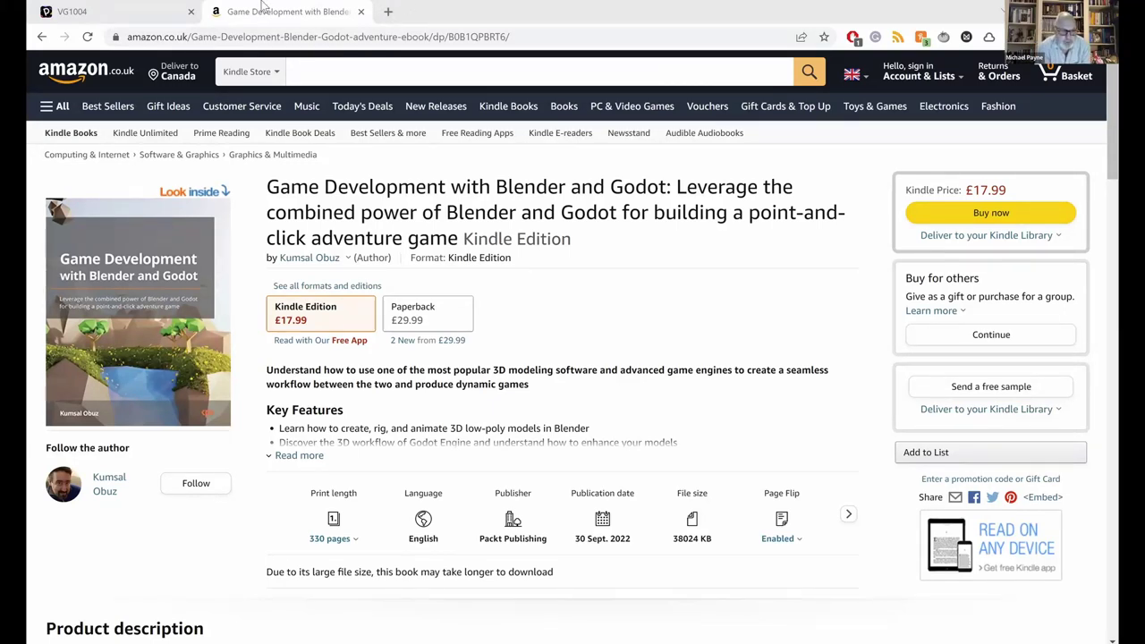
Step: Return to the VG1004 presentation tab and navigate back to slide 8
left_click(161, 11)
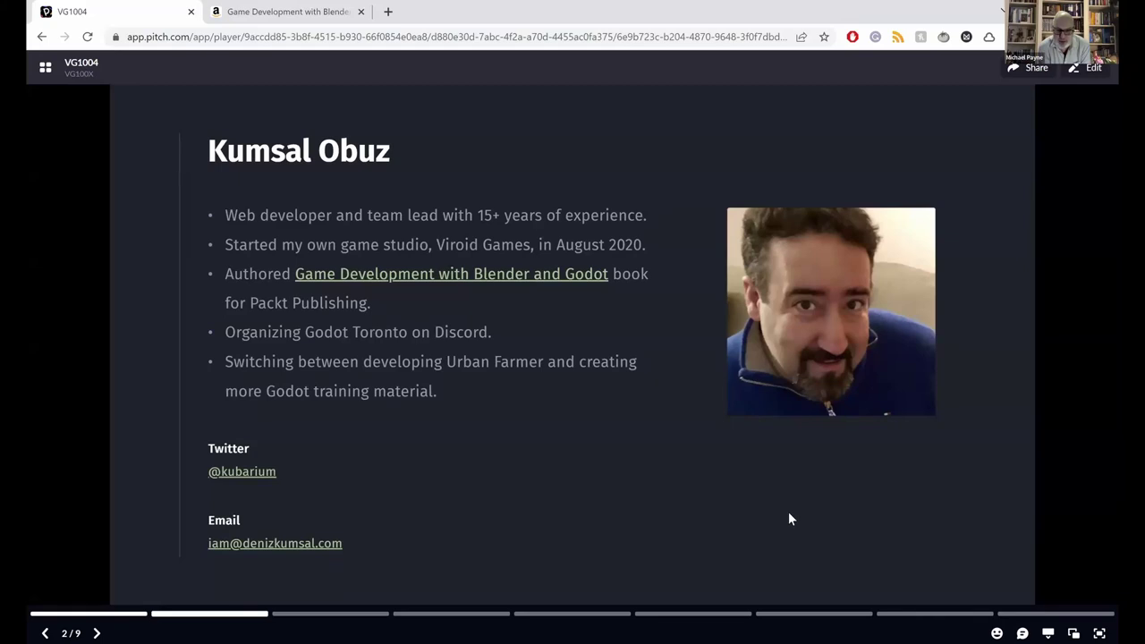
mouse_move(938, 616)
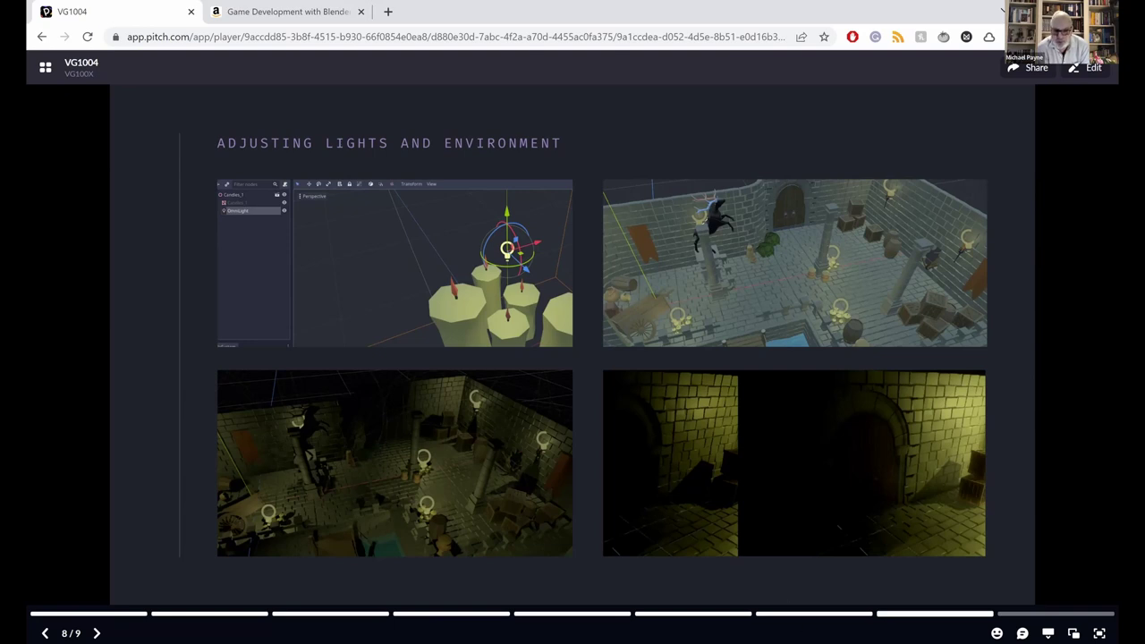
mouse_move(791, 641)
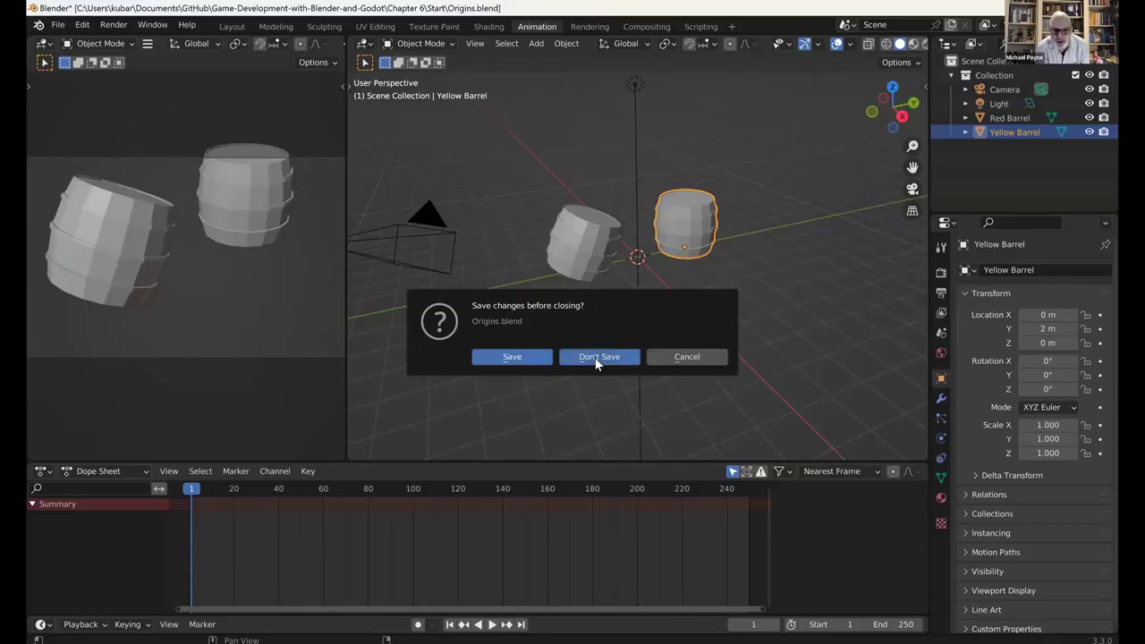
Step: Close Origins.blend and Ngons.blend in Blender, discarding unsaved changes
left_click(598, 357)
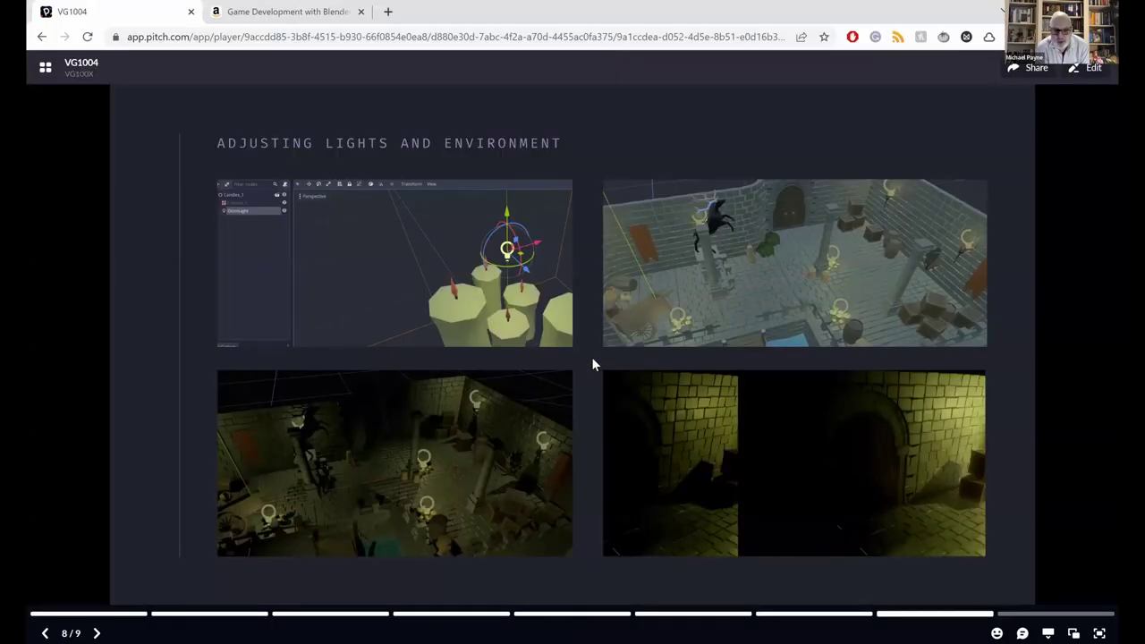
left_click(730, 563)
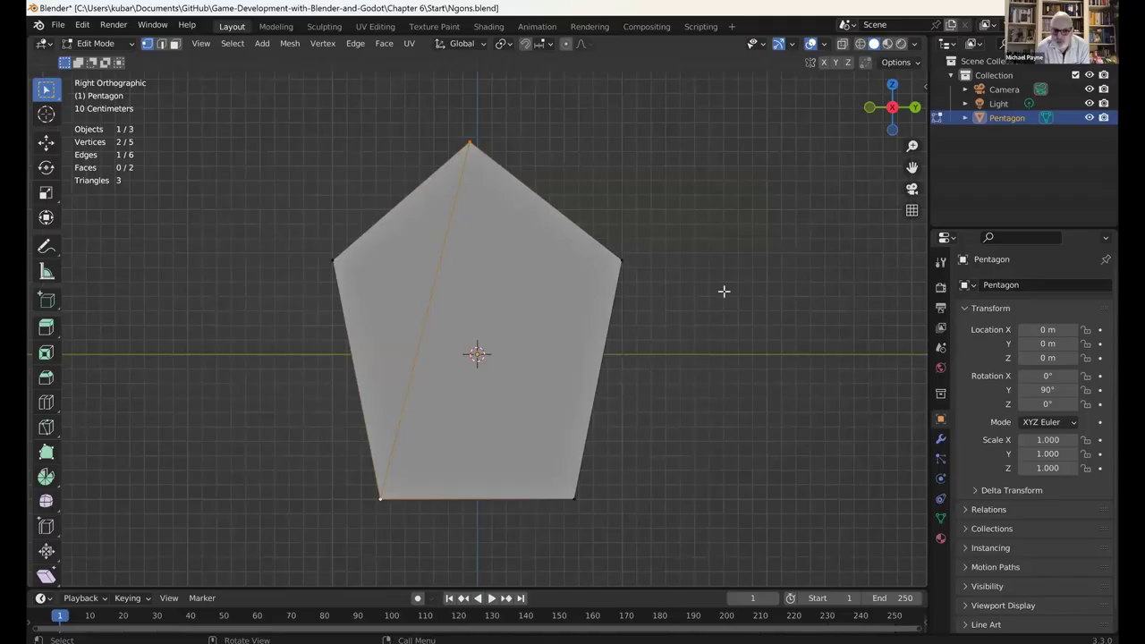
key("ctrl+q")
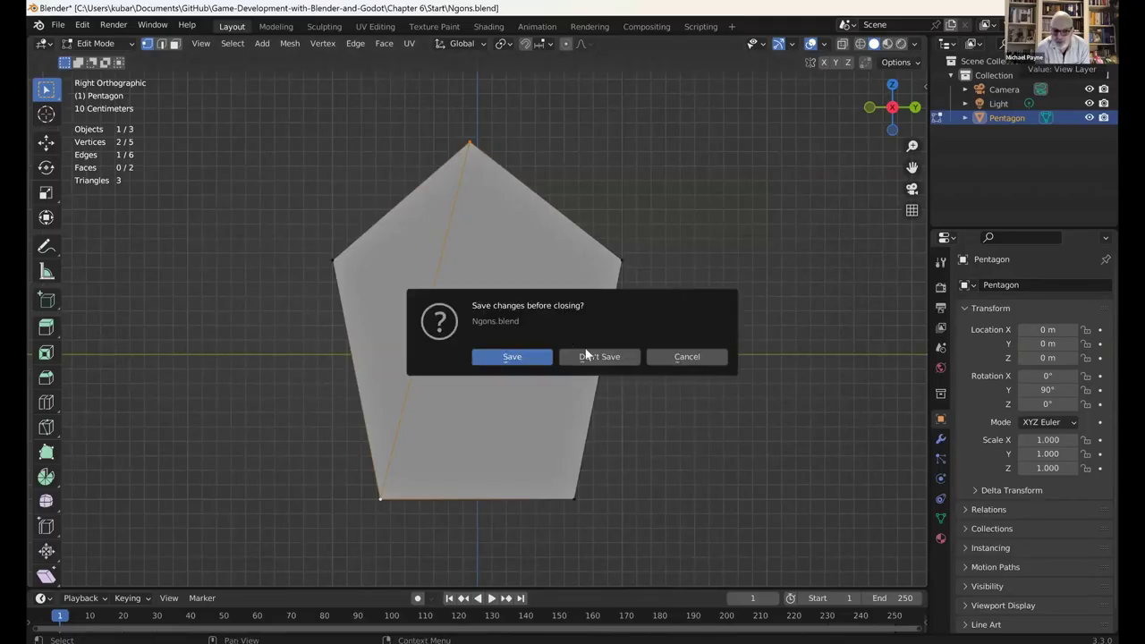
left_click(590, 358)
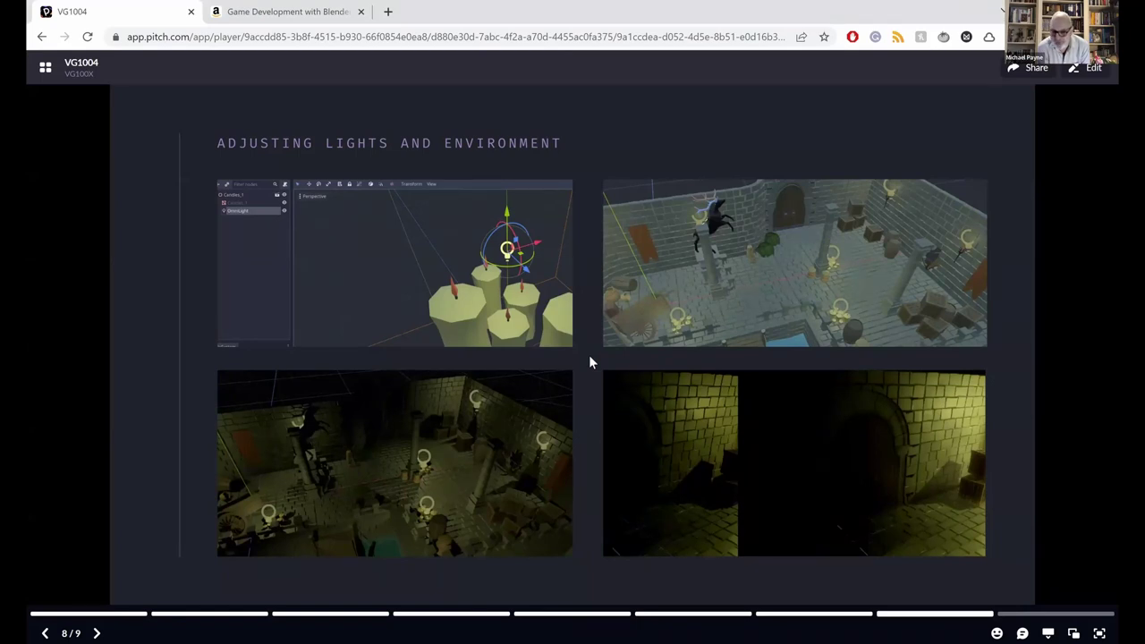
Step: Bring Godot back to the front and open LightSwitch.gd in the Script workspace
mouse_move(823, 642)
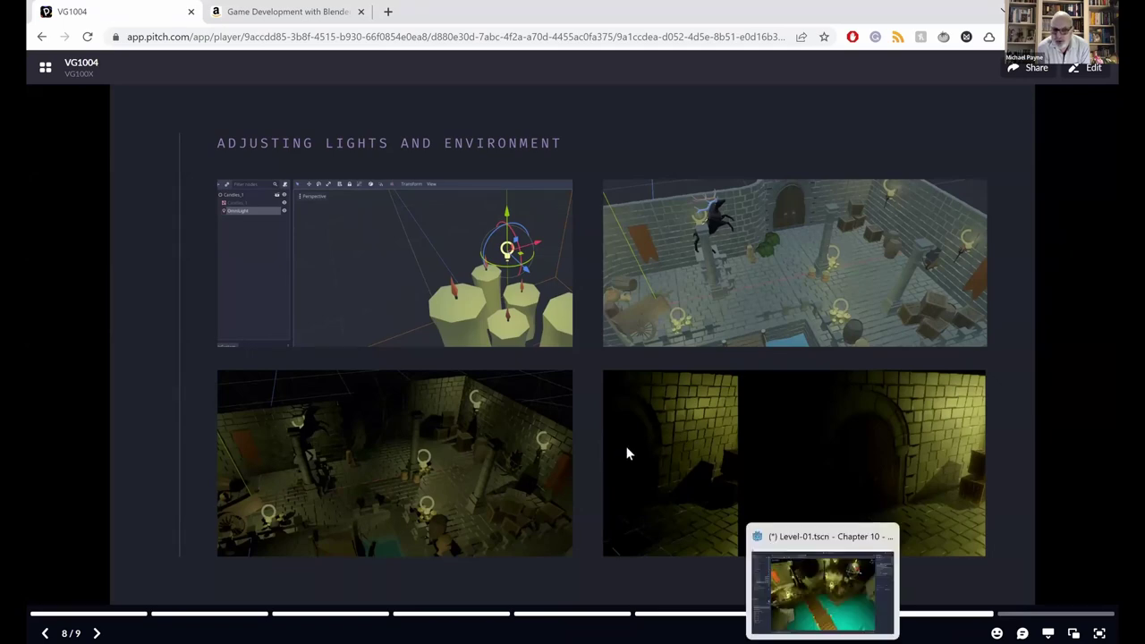
left_click(822, 590)
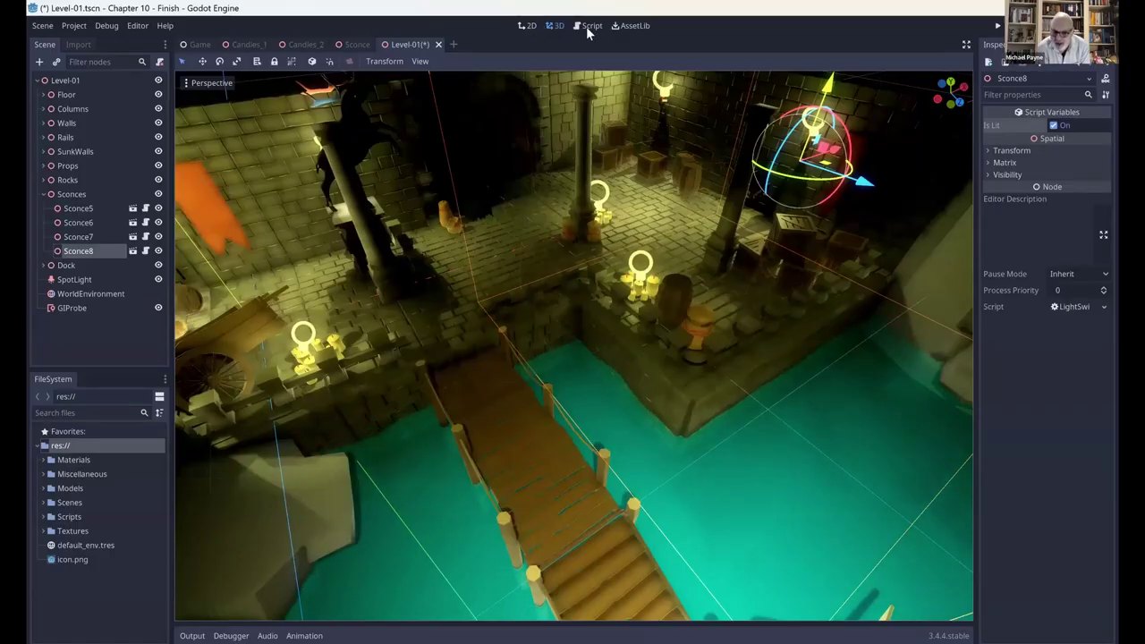
left_click(588, 26)
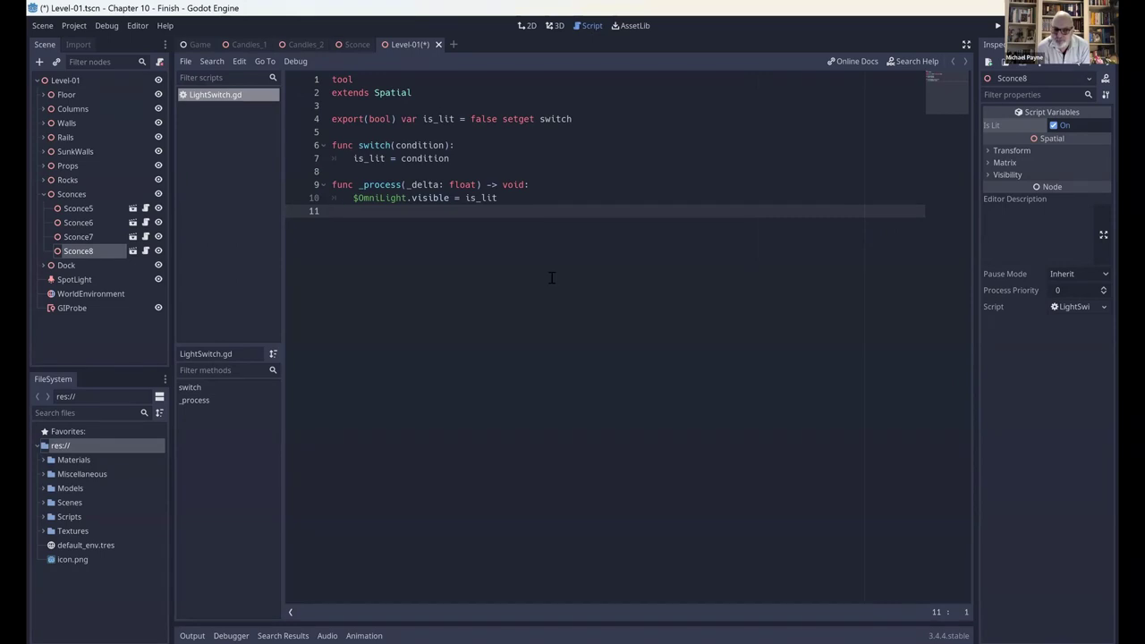
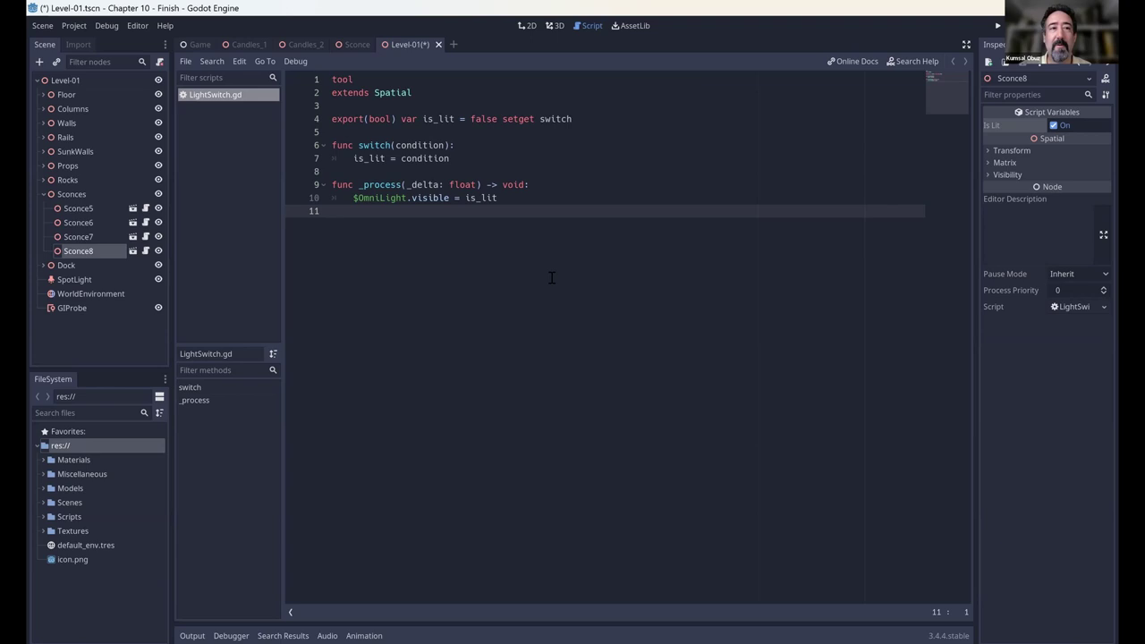
Step: Open Project > Export and list the platforms available for a new preset
left_click(88, 25)
left_click(125, 90)
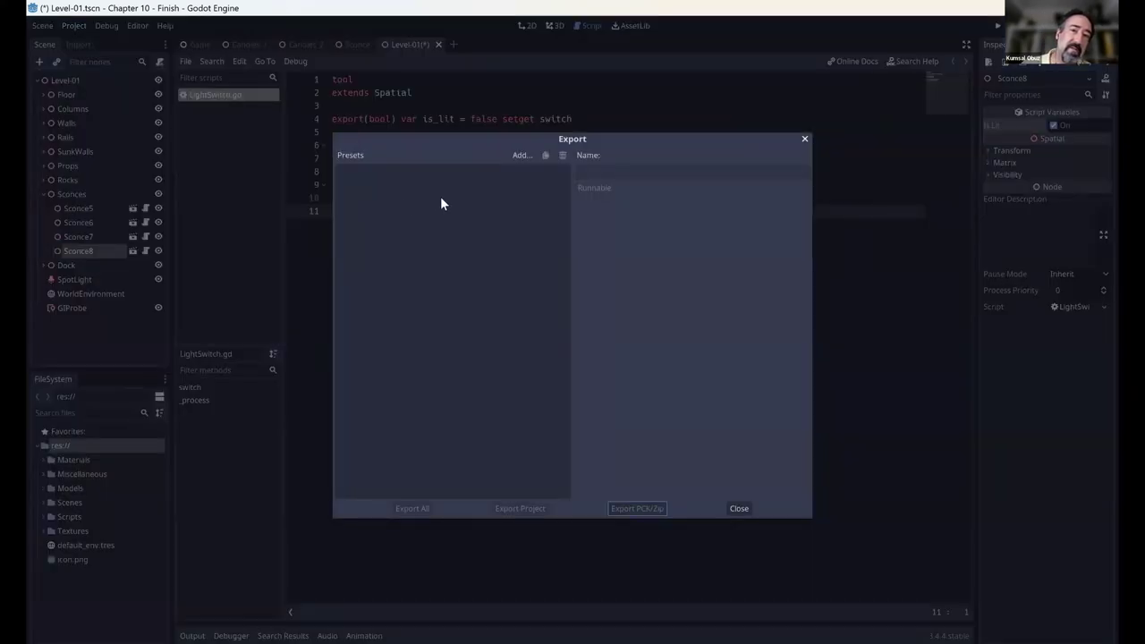
left_click(520, 155)
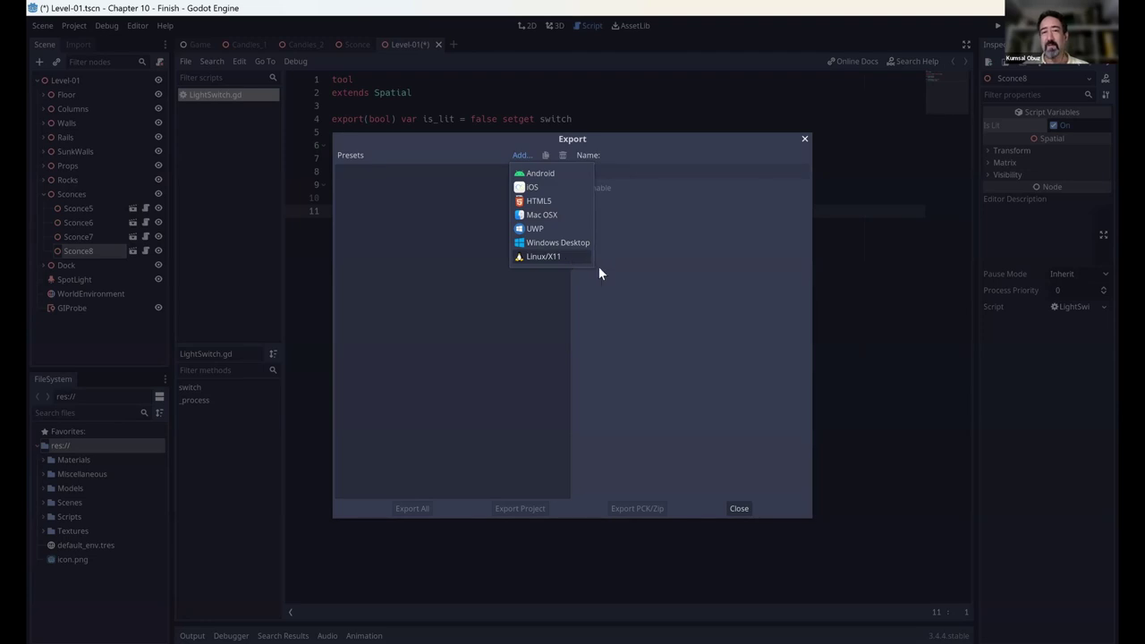
Step: Dismiss the platform list and close the Export dialog without adding a preset
left_click(626, 324)
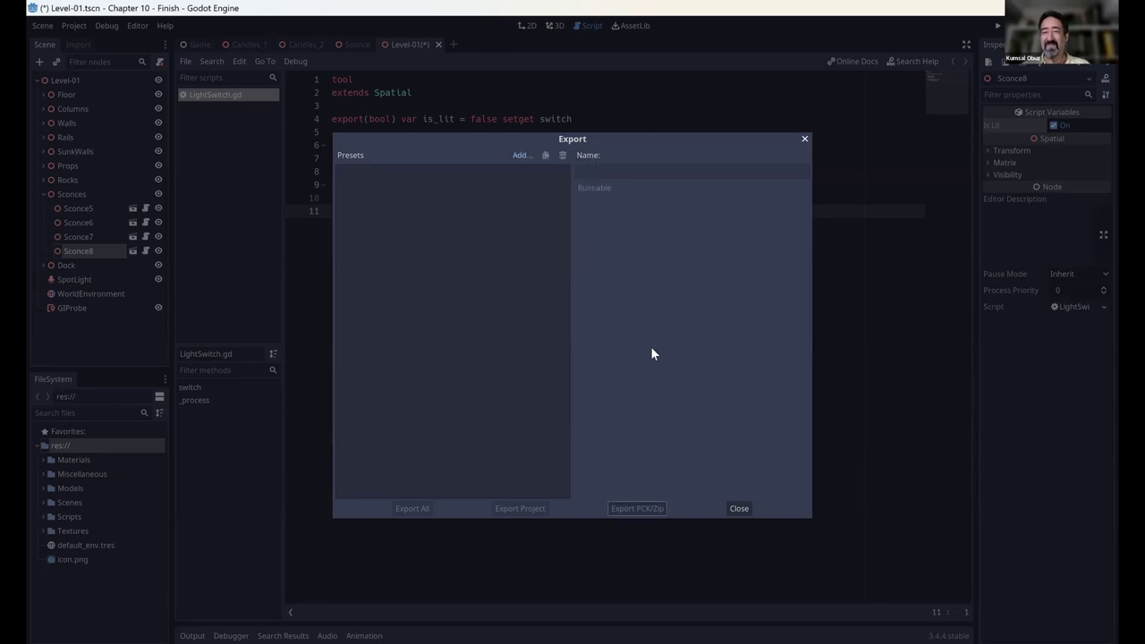
left_click(739, 509)
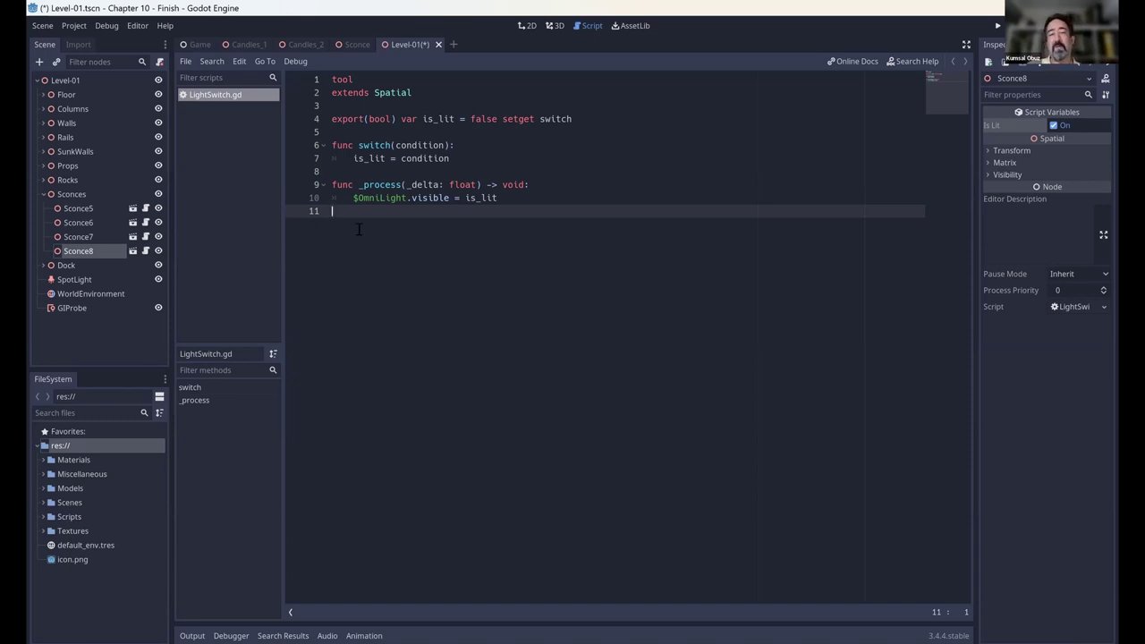
left_click(335, 161, "shift")
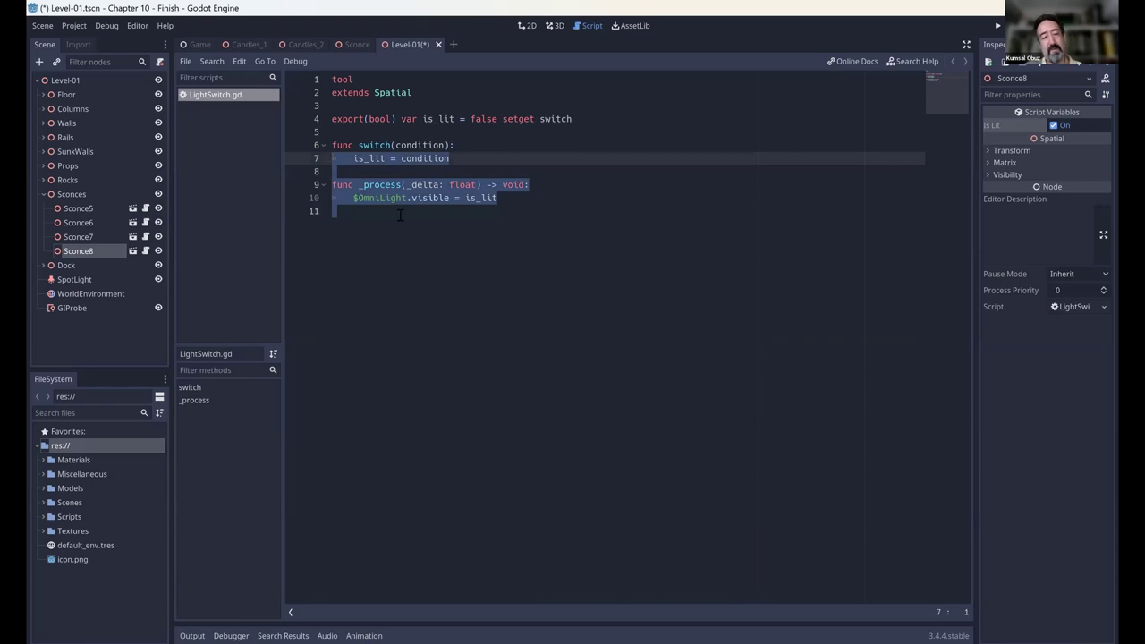
left_click(400, 214)
scroll(400, 214, "up", 3, "ctrl")
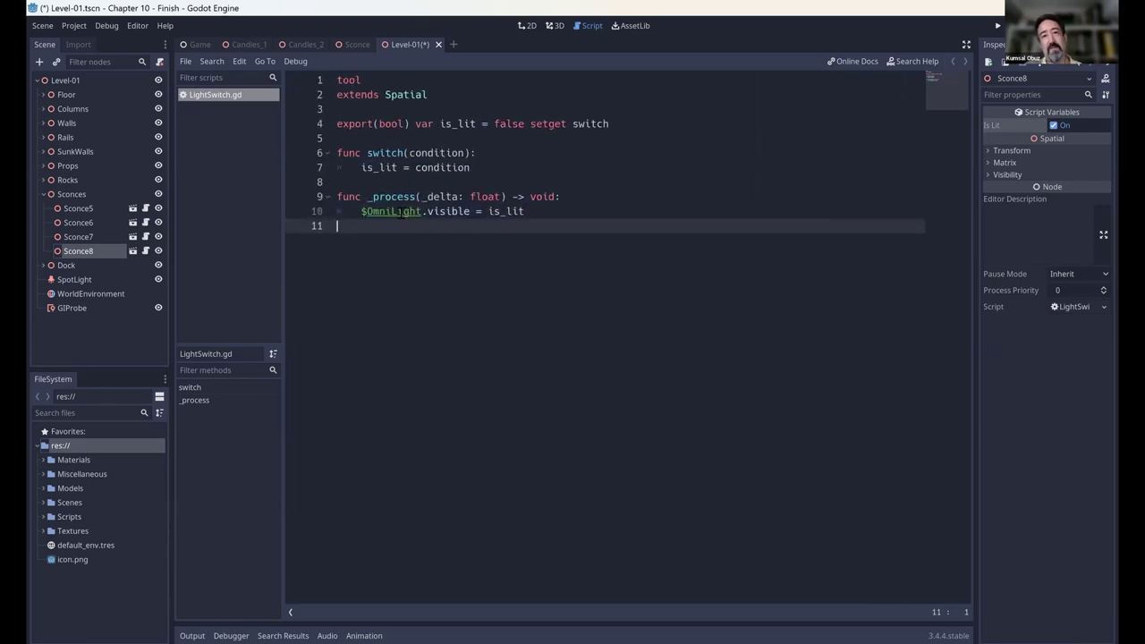
scroll(400, 215, "up", 1, "ctrl")
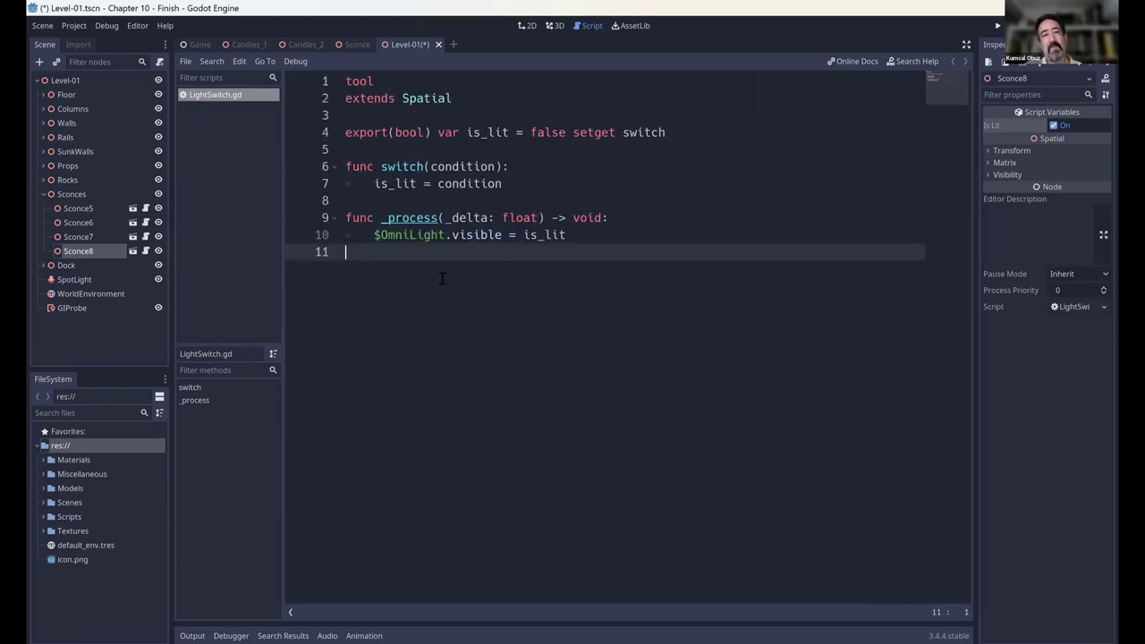
scroll(441, 278, "up", 1, "ctrl")
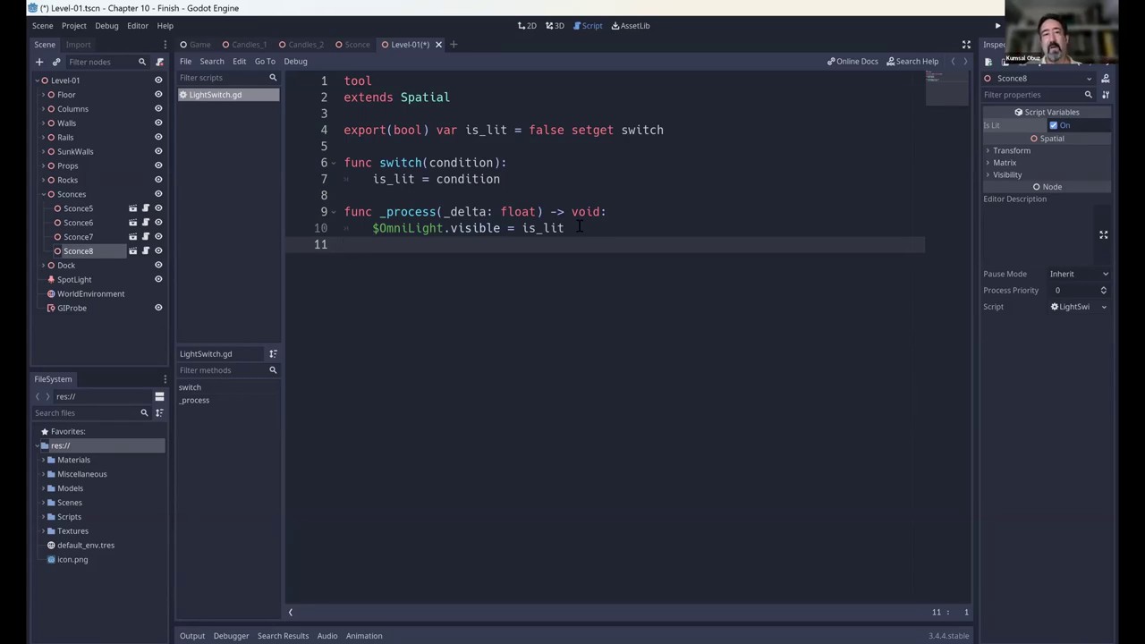
left_click(579, 227)
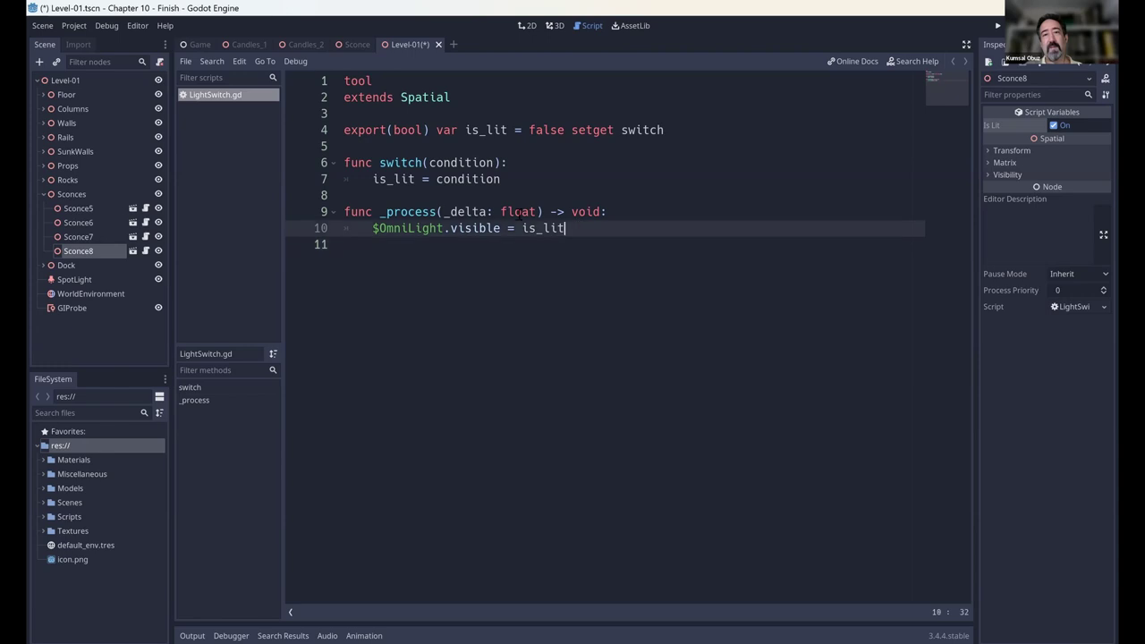
left_click(324, 135, "shift")
left_click(438, 179)
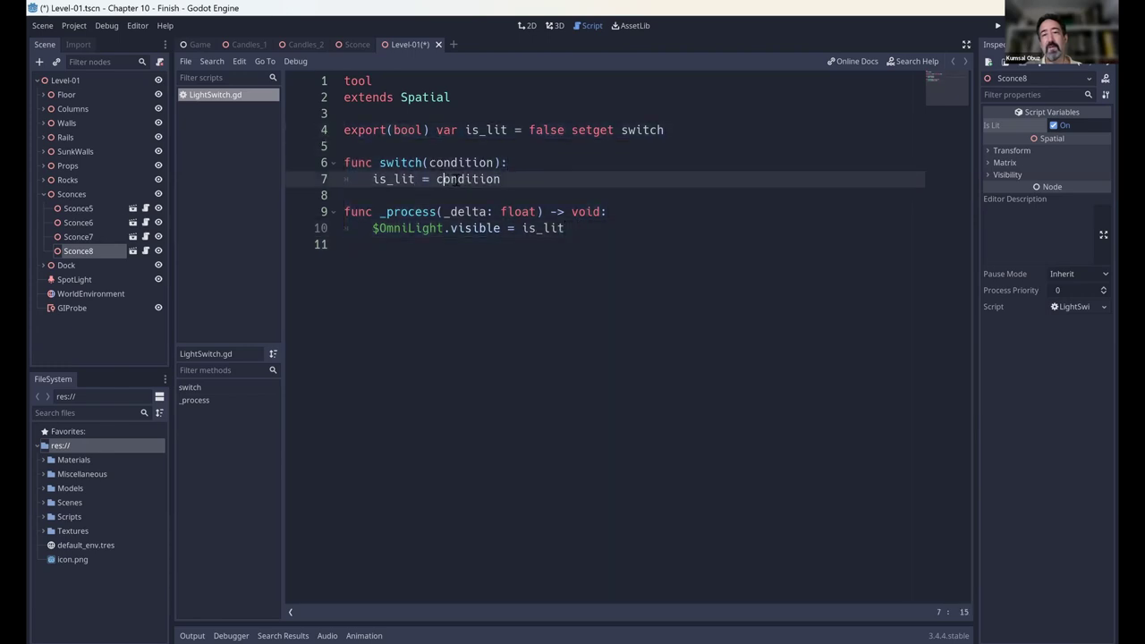
double_click(424, 229)
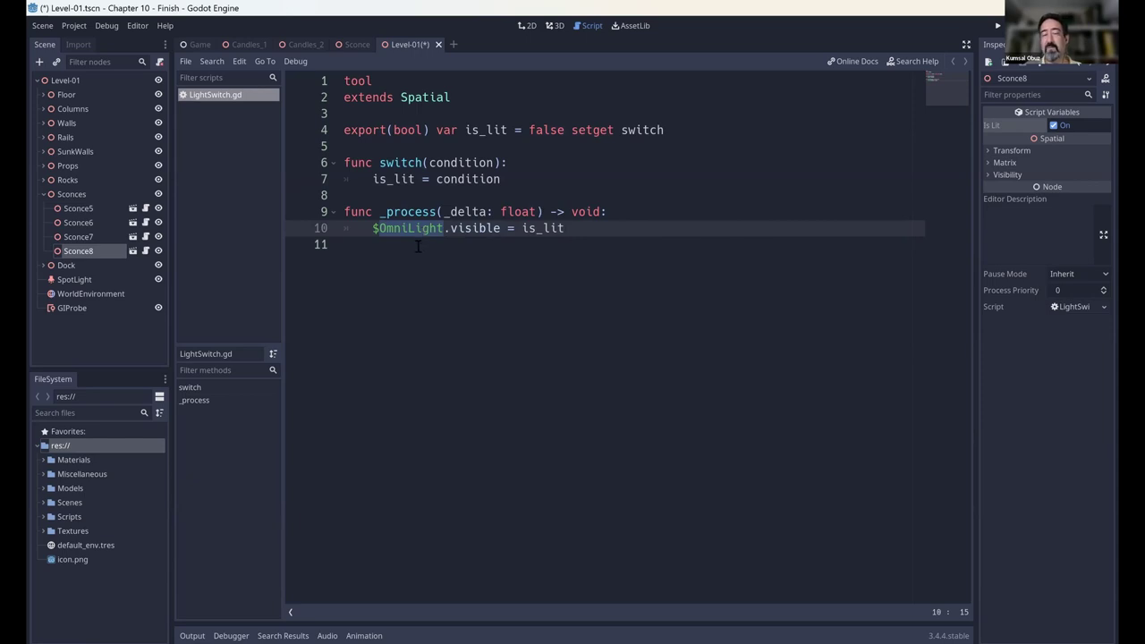
left_click(421, 269)
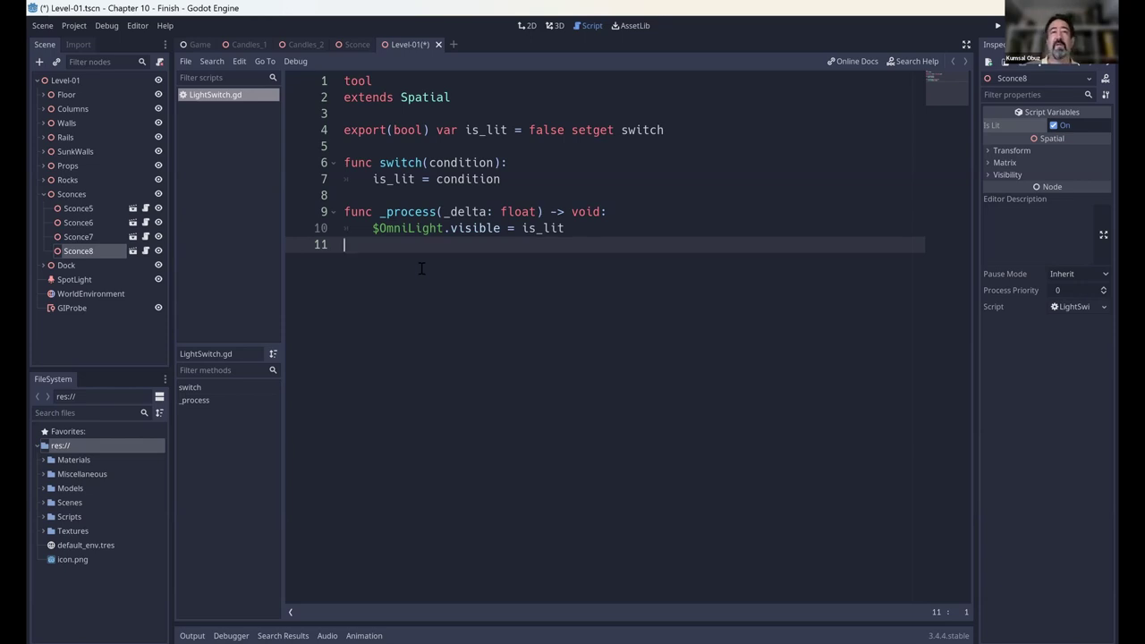
left_click_drag(345, 244, 332, 133)
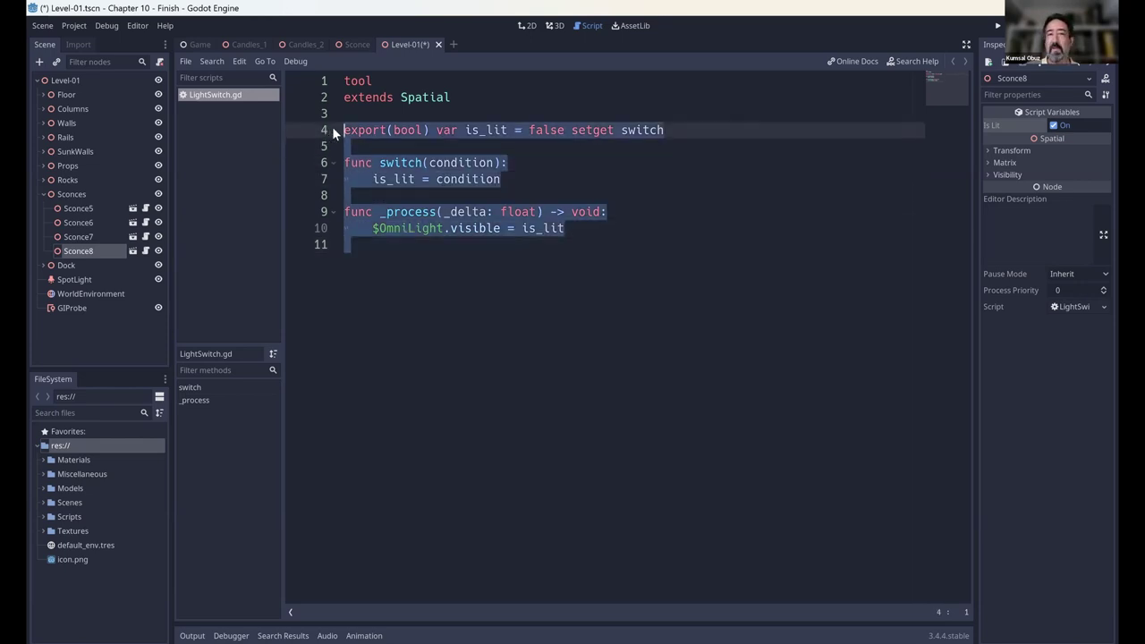
left_click(399, 269)
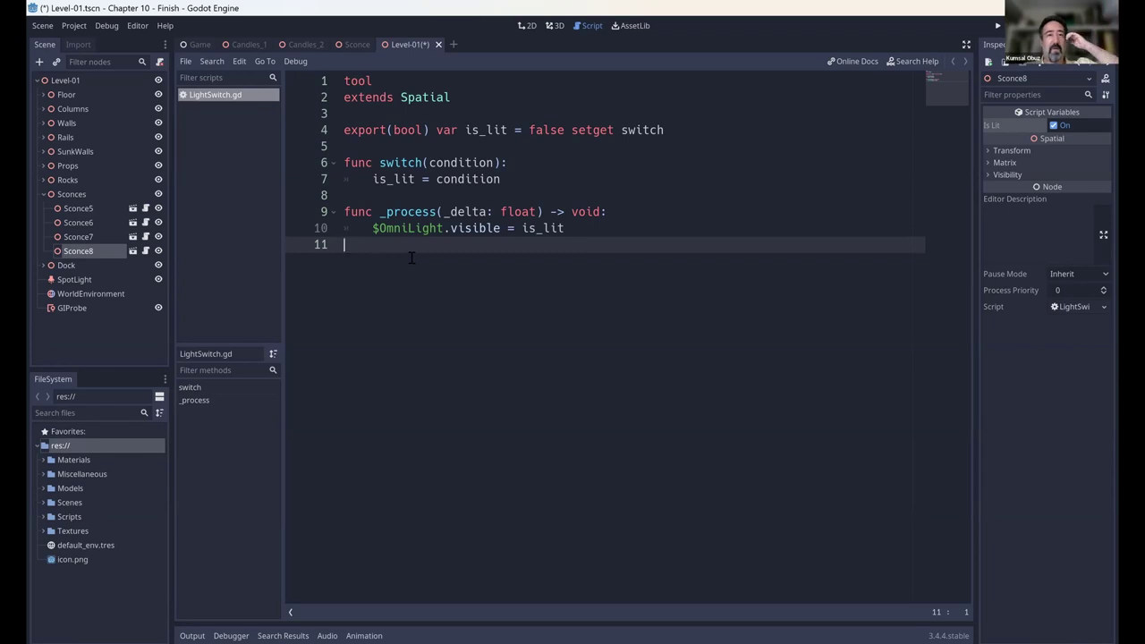
left_click(393, 179)
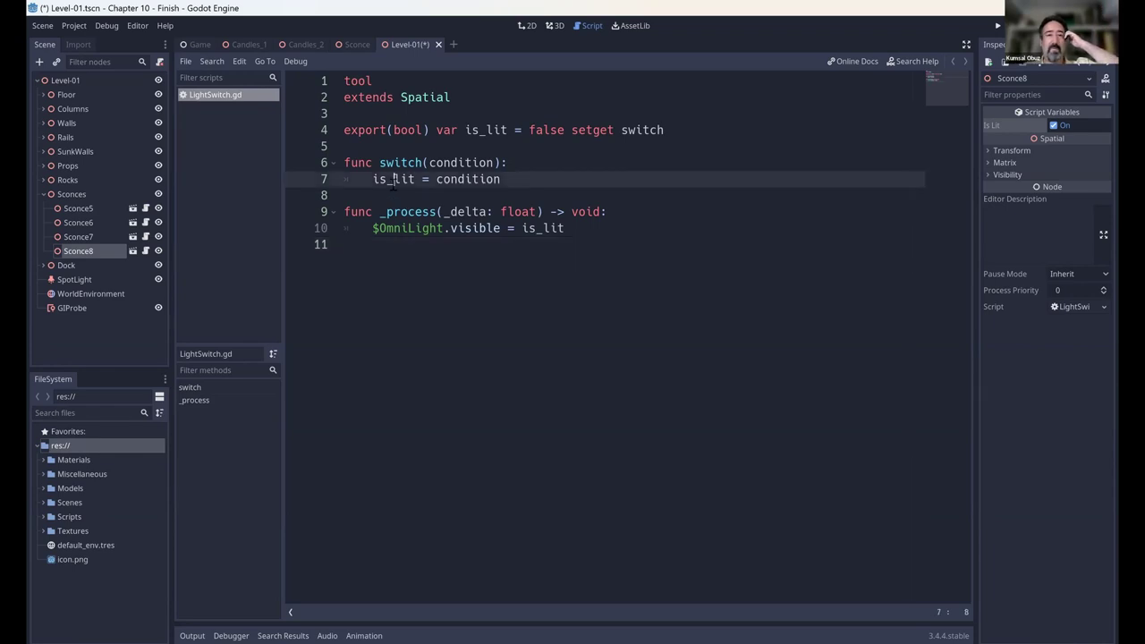
double_click(394, 179)
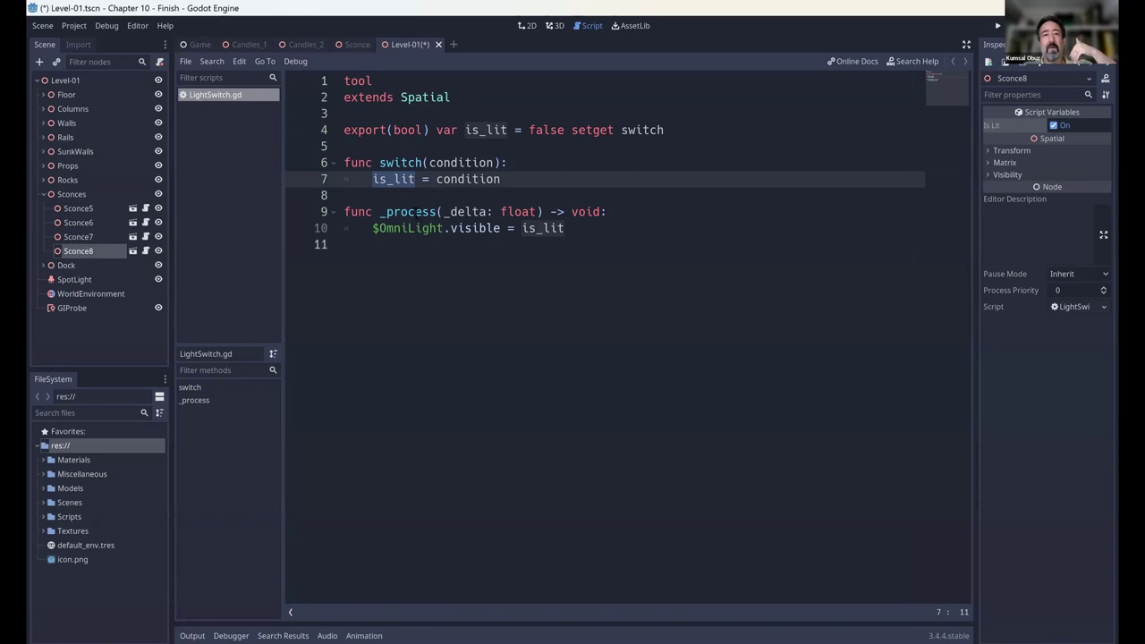
left_click(368, 146)
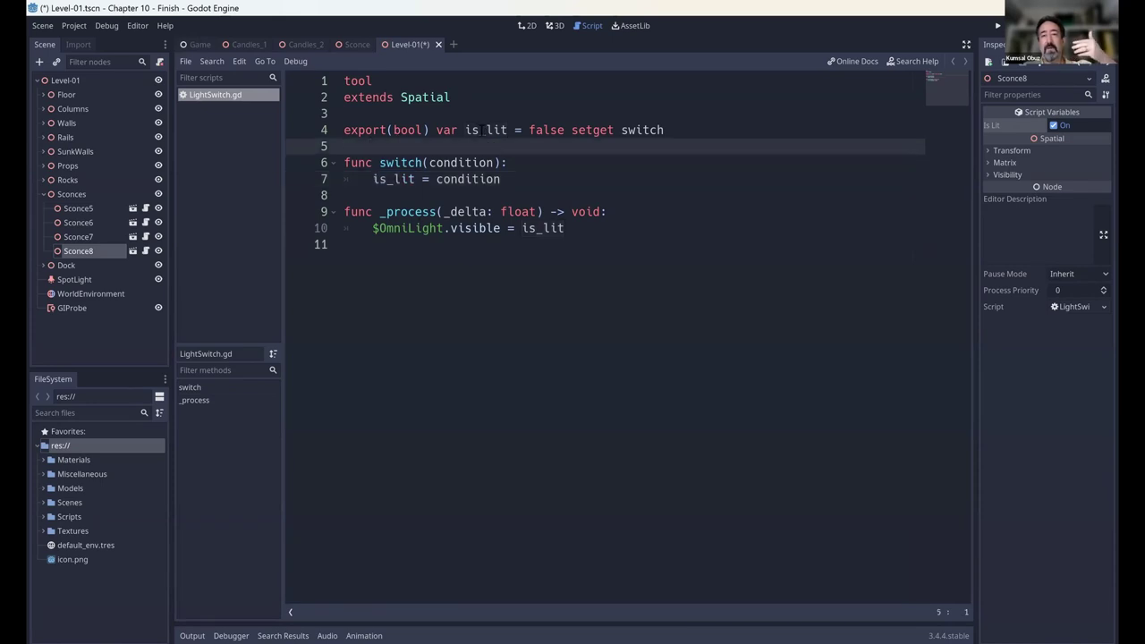